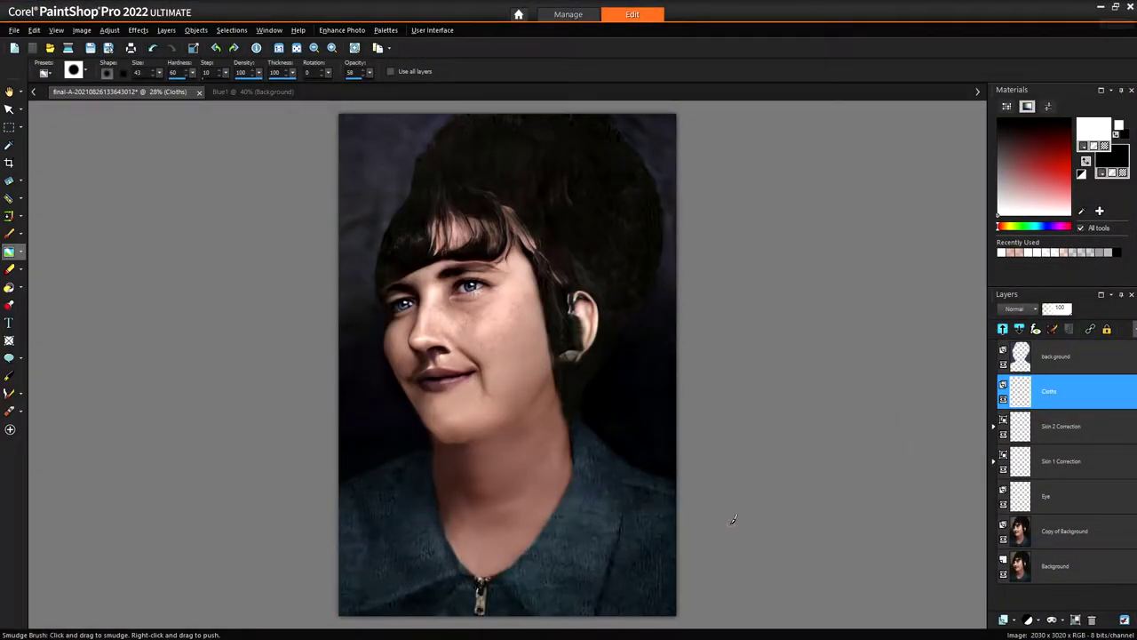
- Toggle the Skin 2 Correction and Copy of Background layers to compare the chin tones
scroll(568, 440, up, 1)
scroll(487, 421, up, 2)
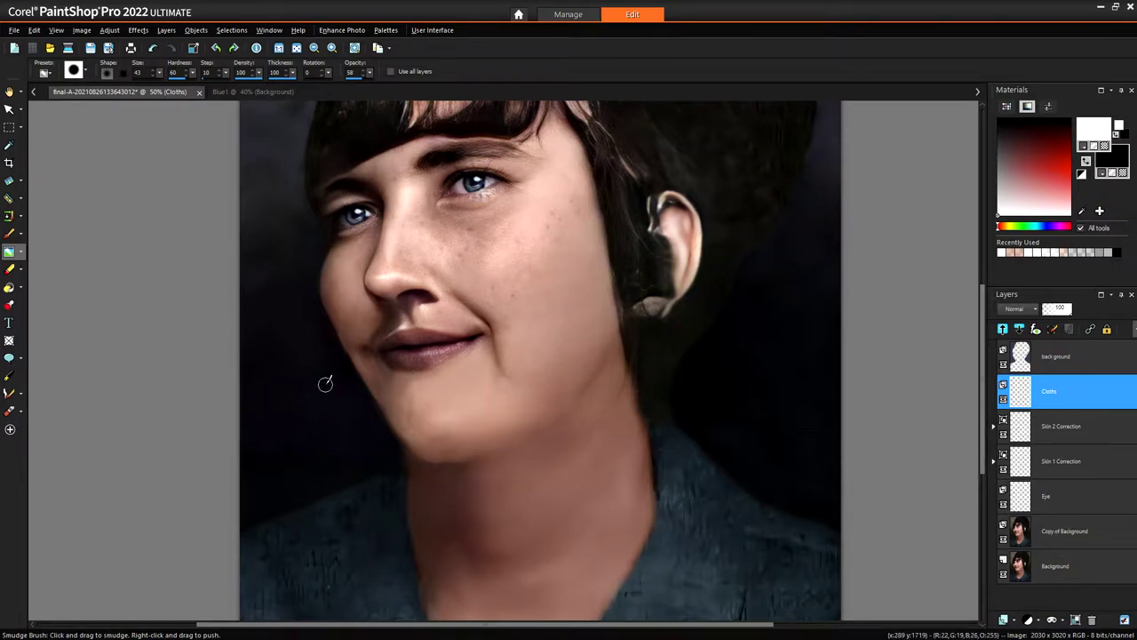
scroll(326, 383, up, 1)
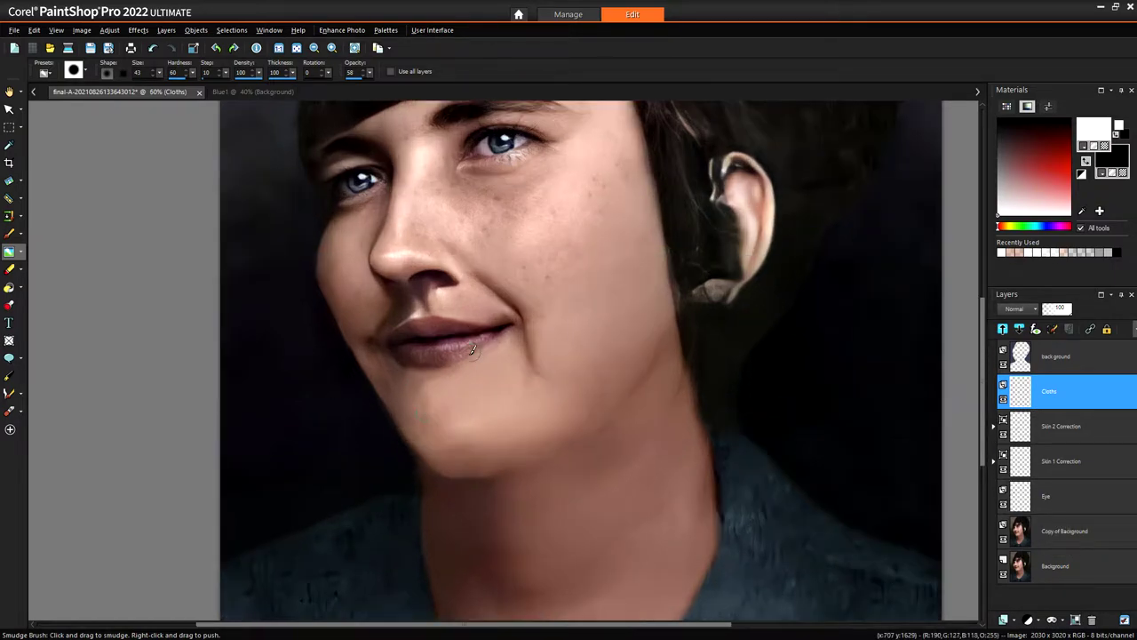
click(1004, 434)
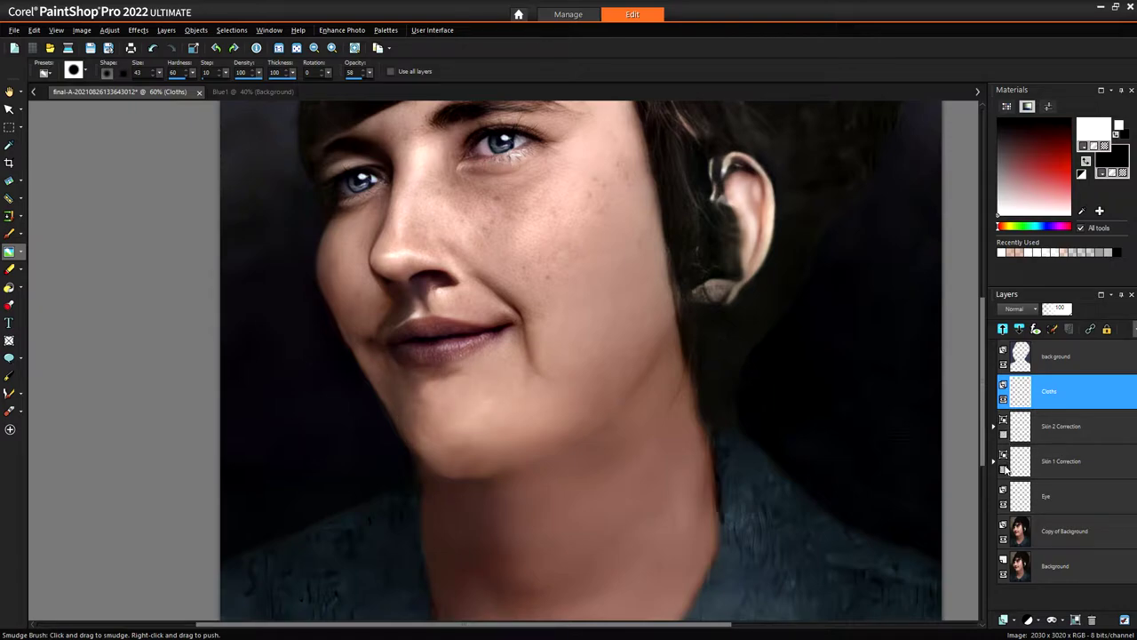
click(1003, 539)
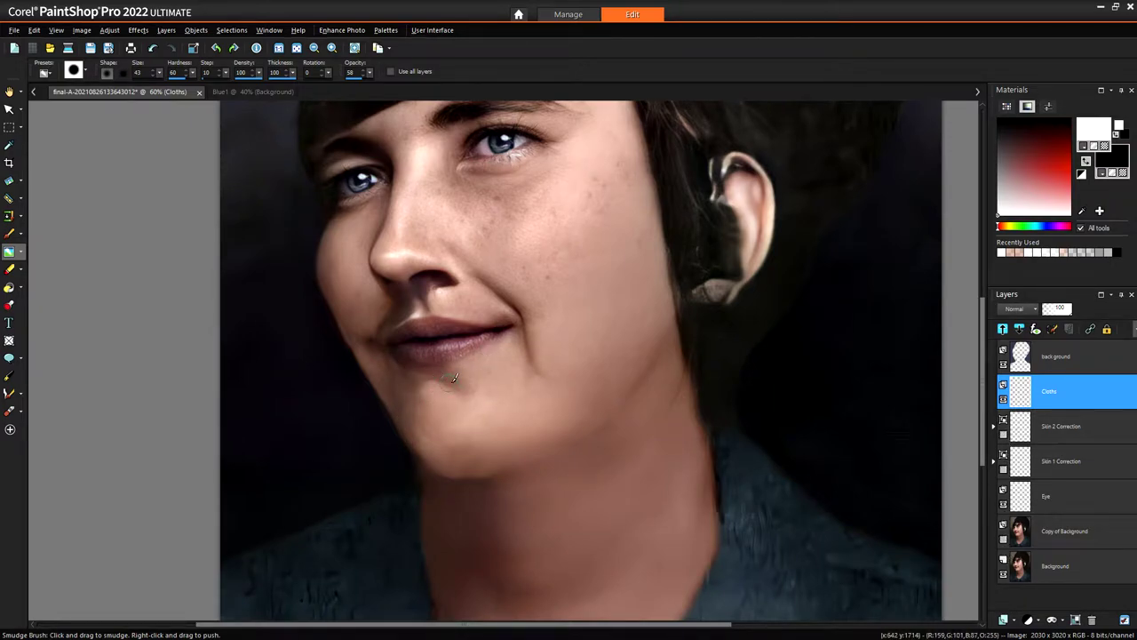
scroll(473, 386, up, 3)
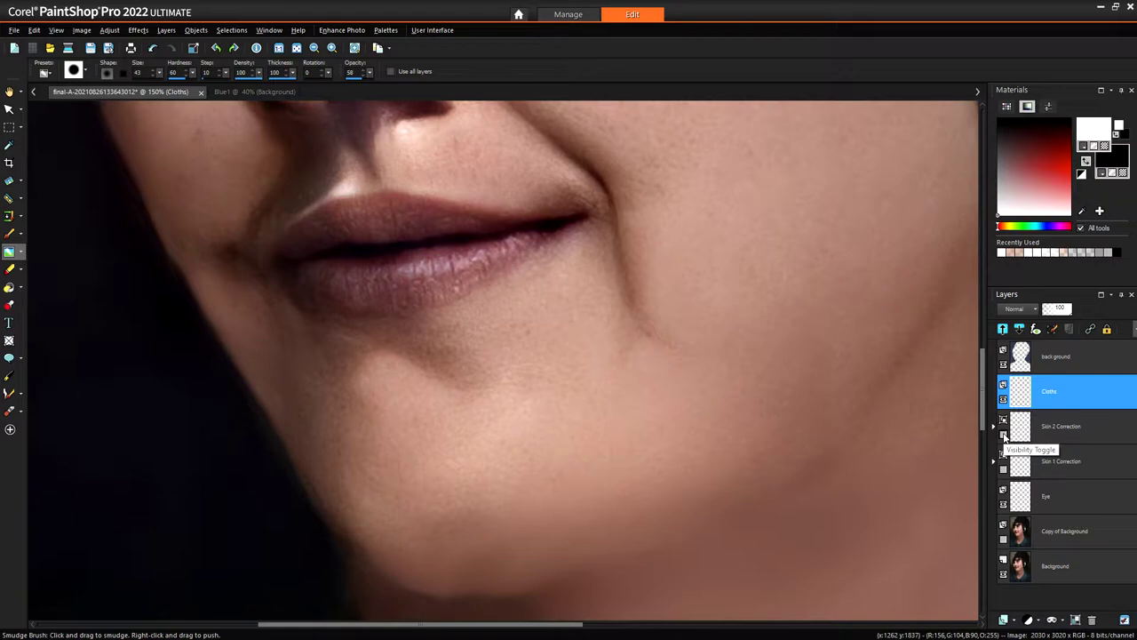
click(1003, 434)
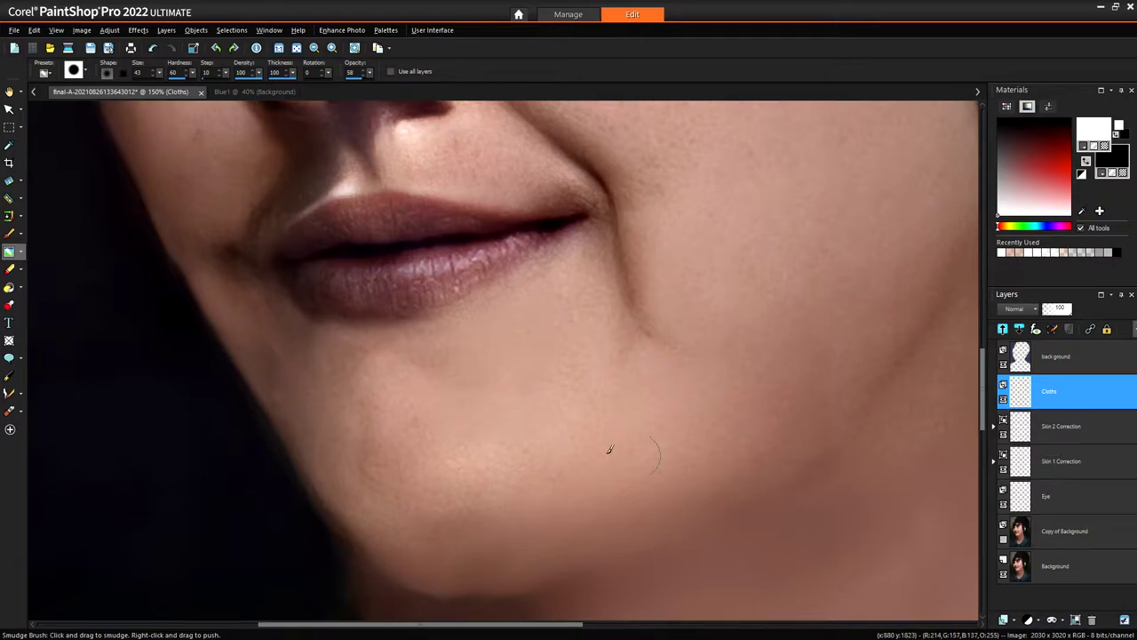
scroll(502, 361, up, 1)
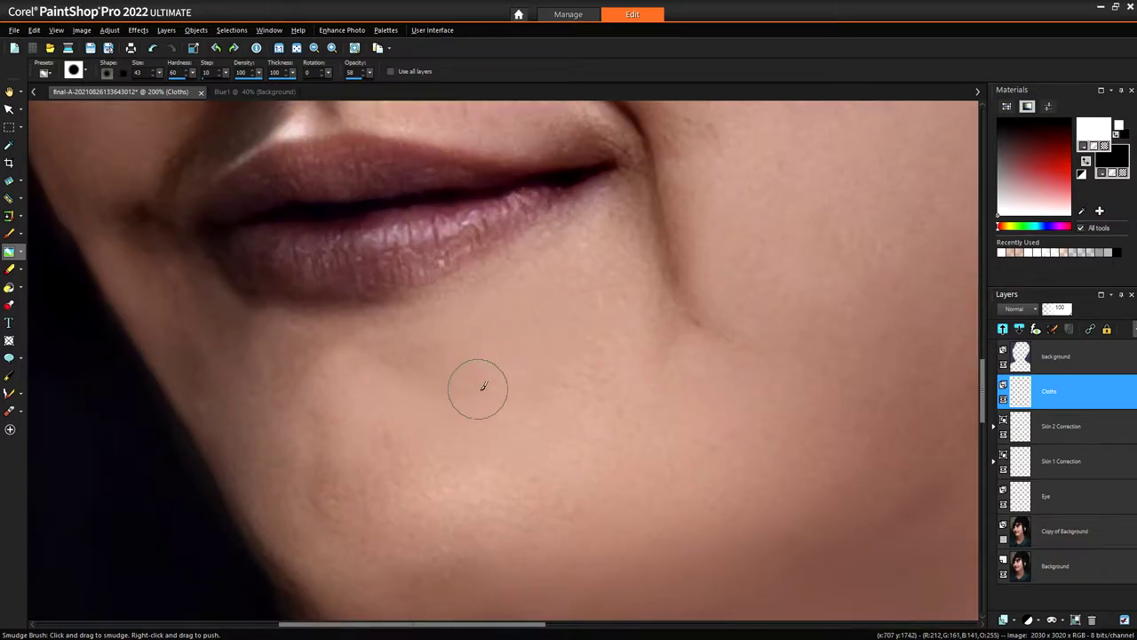
scroll(486, 374, down, 3)
scroll(486, 374, down, 4)
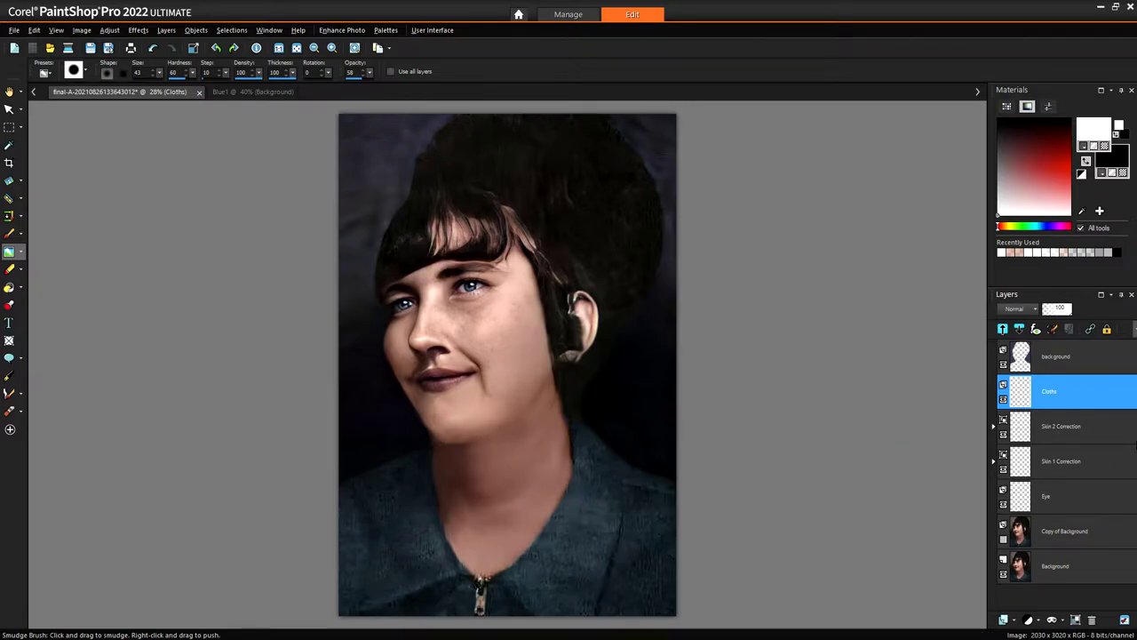
- Browse the Sparkle effects glitter images in Photos, then close the viewer
click(1099, 7)
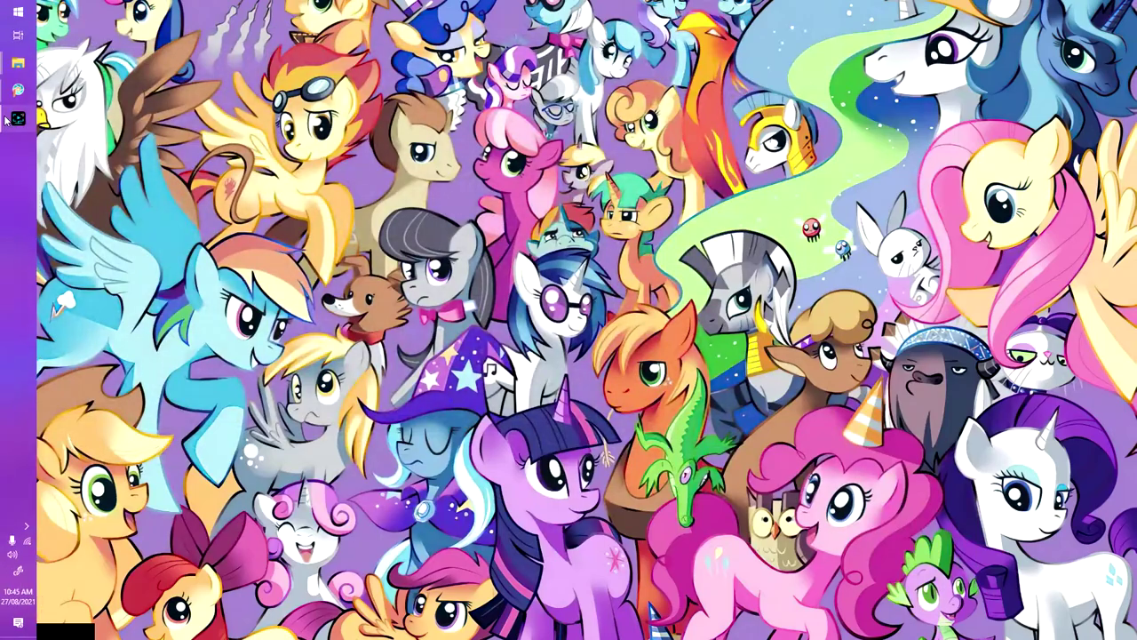
mouse_move(18, 62)
click(94, 64)
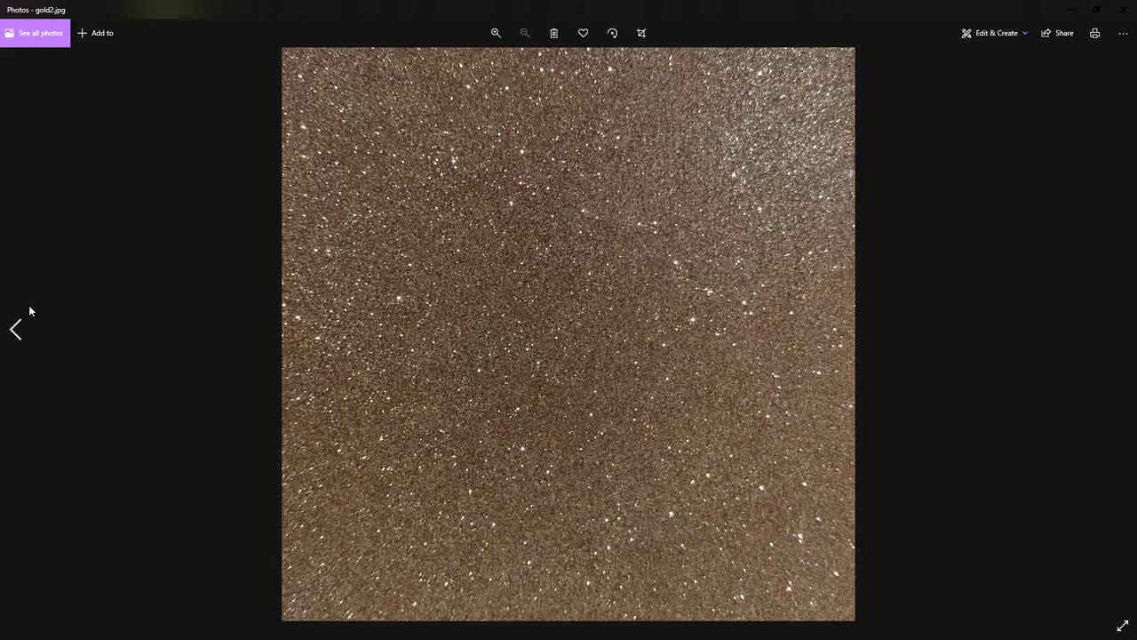
click(29, 310)
click(30, 311)
click(1122, 9)
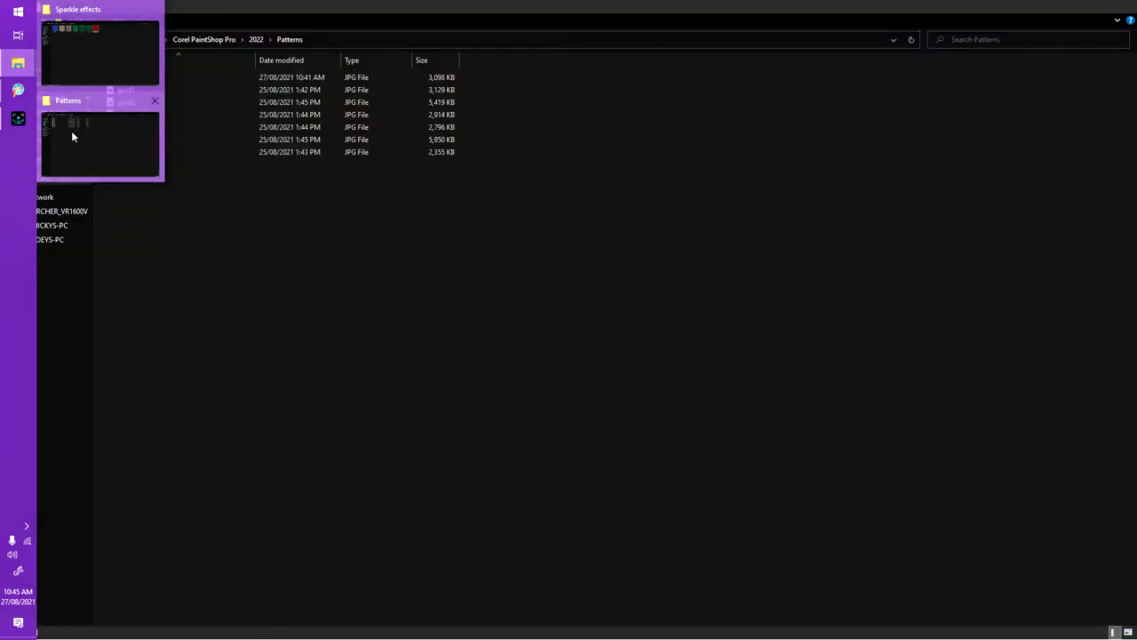
- Switch to the Patterns folder window with its JPG files
click(71, 131)
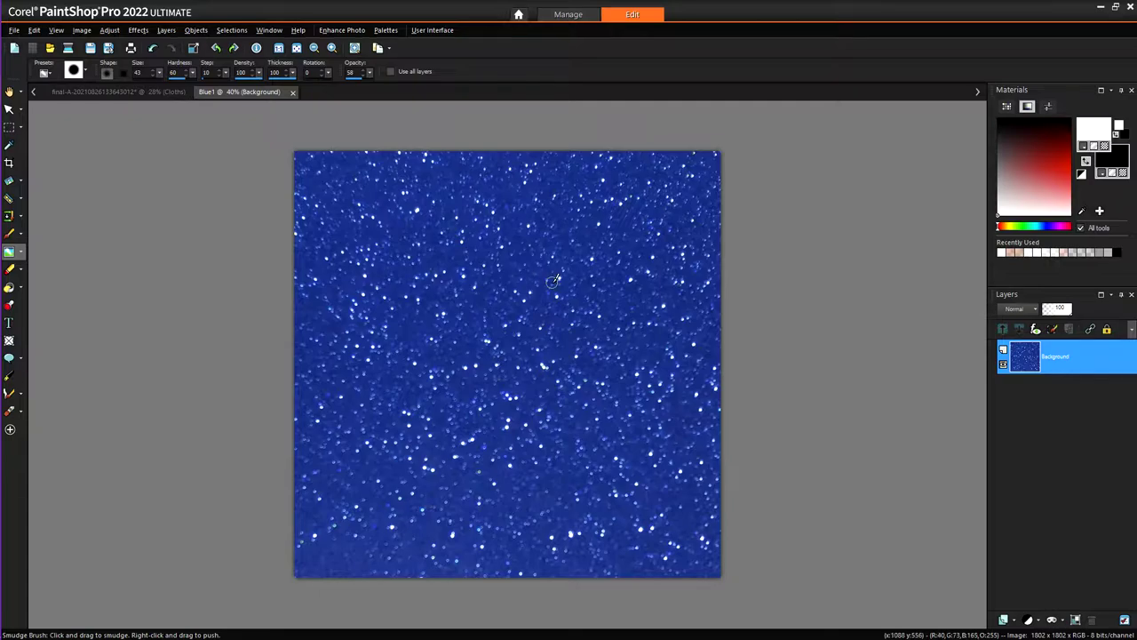
- Undo the previous colour change on the Blue1 glitter image
click(141, 31)
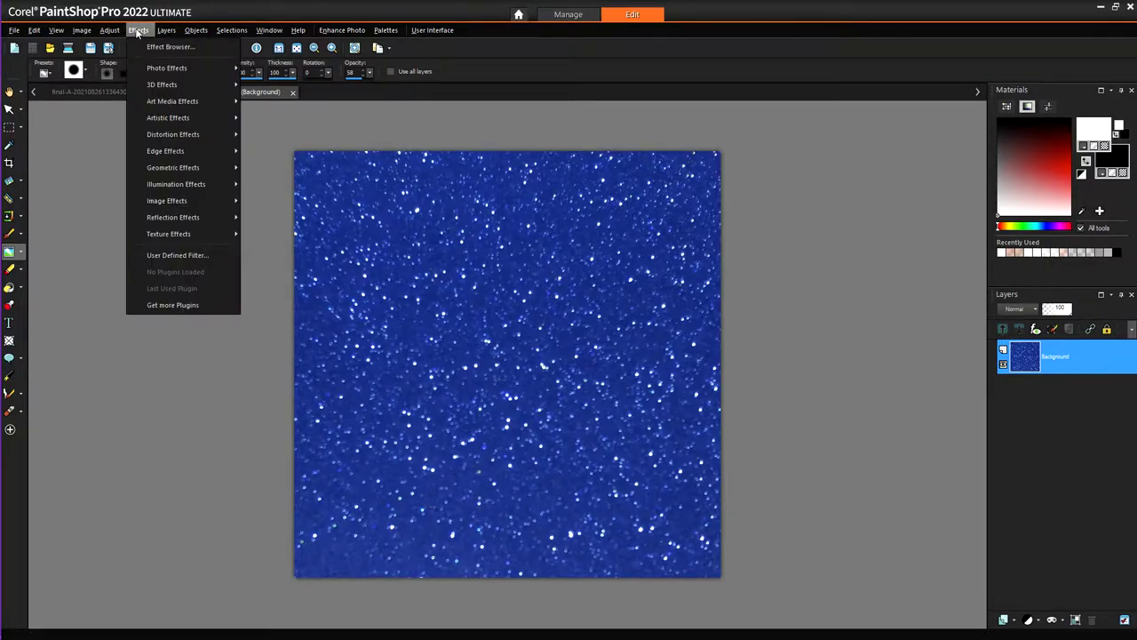
mouse_move(110, 31)
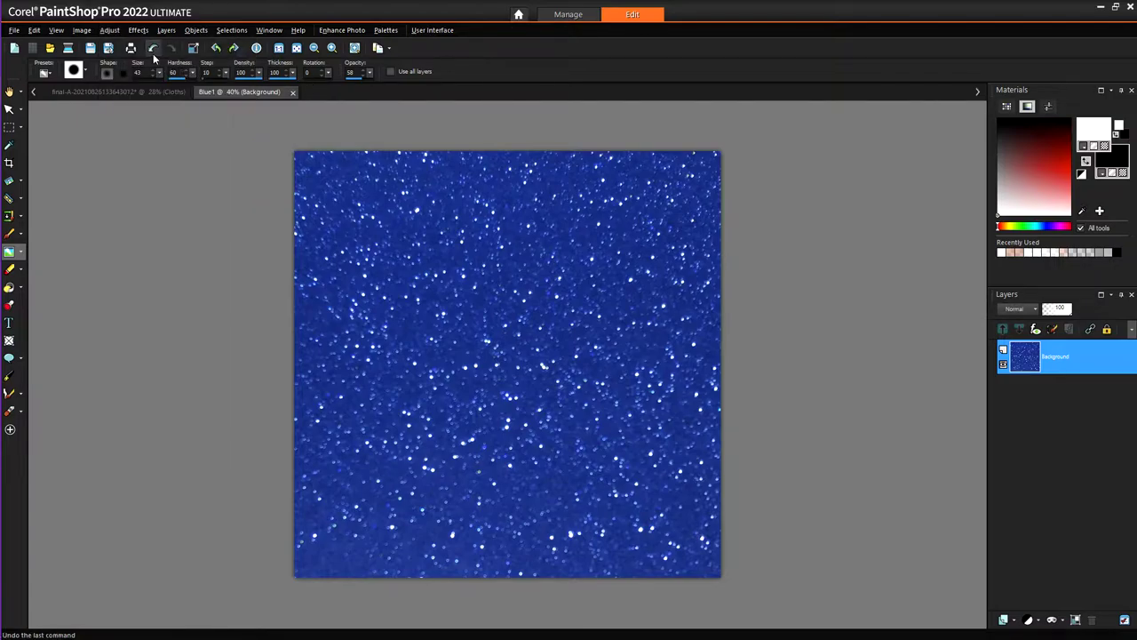
click(171, 48)
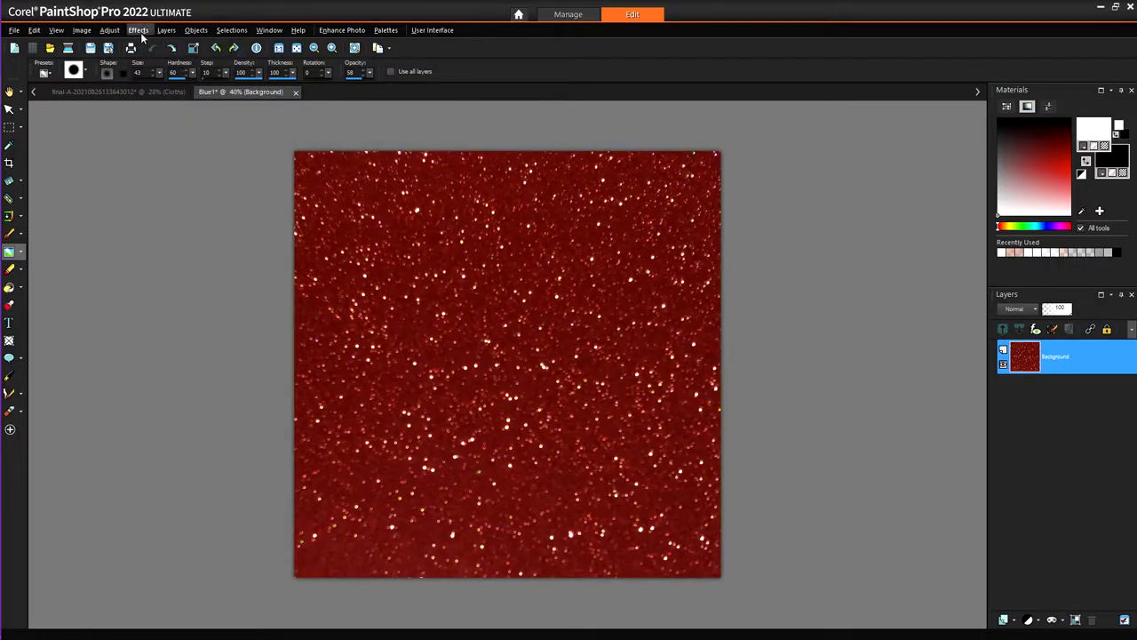
- Apply a Hue Map shifting red hues toward gold, with Lightness 16 and Saturation 0
click(138, 31)
mouse_move(109, 30)
mouse_move(165, 202)
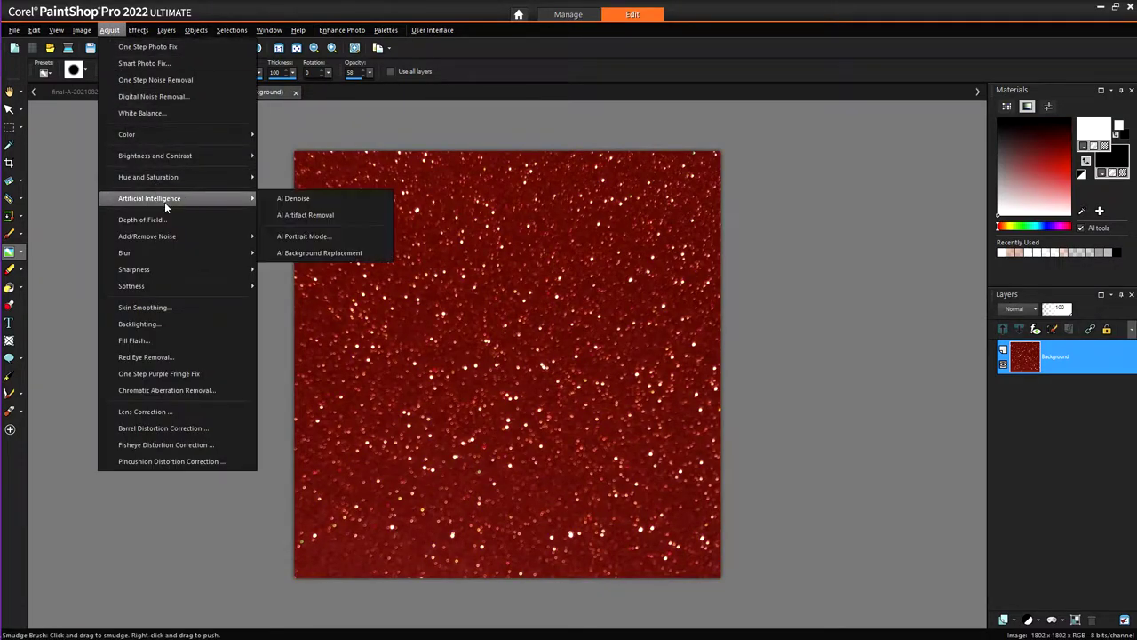
mouse_move(176, 175)
click(360, 216)
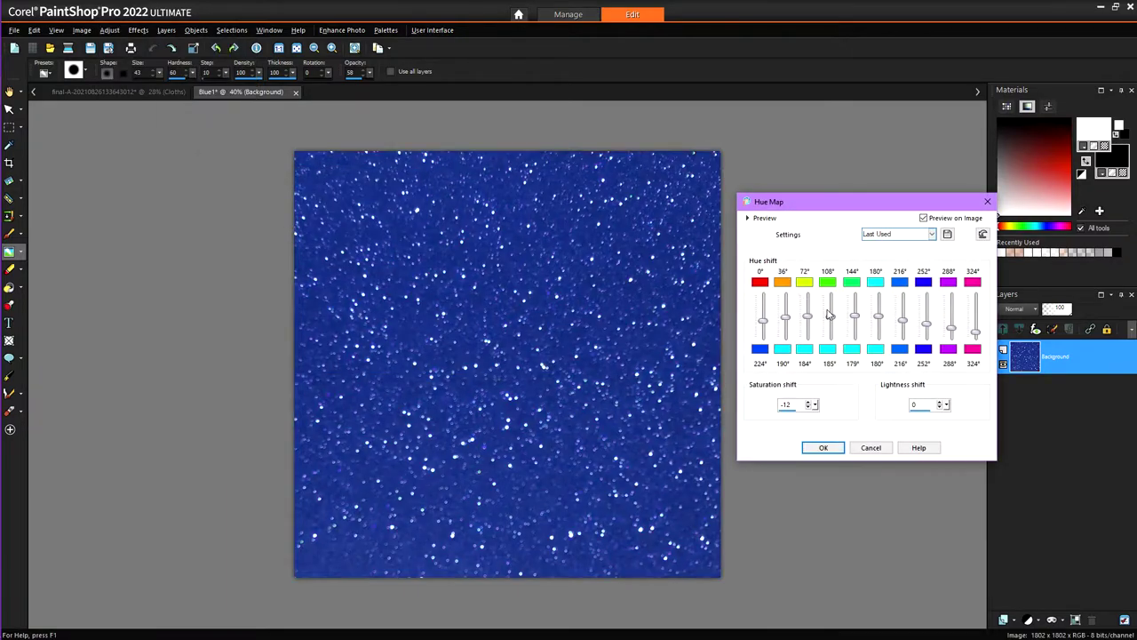
mouse_move(761, 324)
mouse_down()
mouse_move(761, 308)
mouse_move(788, 304)
mouse_move(765, 304)
mouse_up()
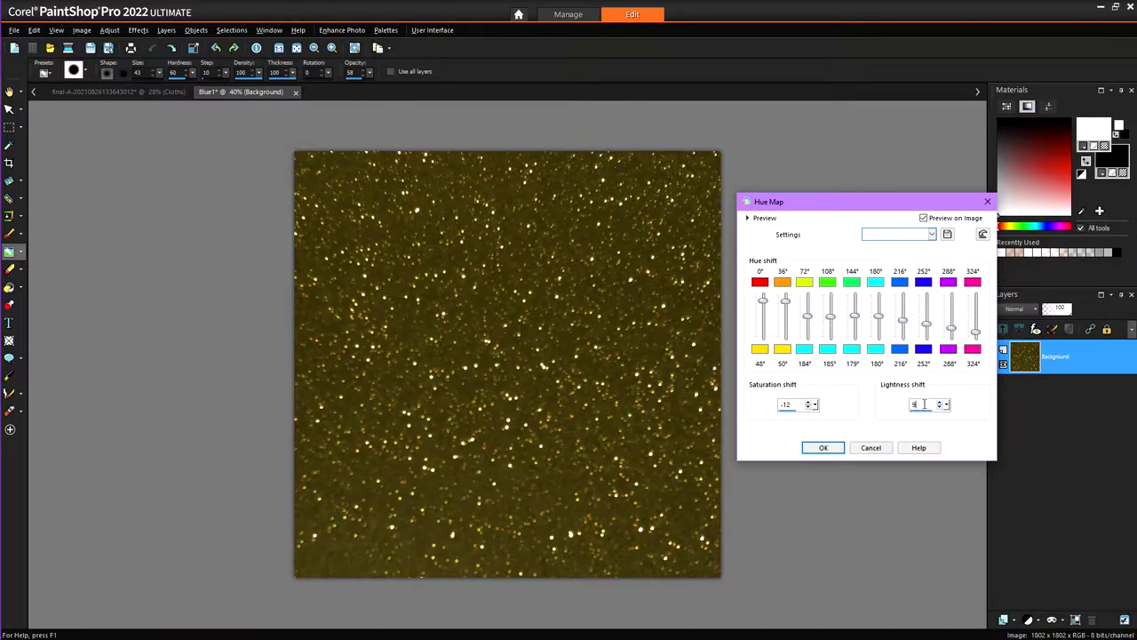
click(808, 402)
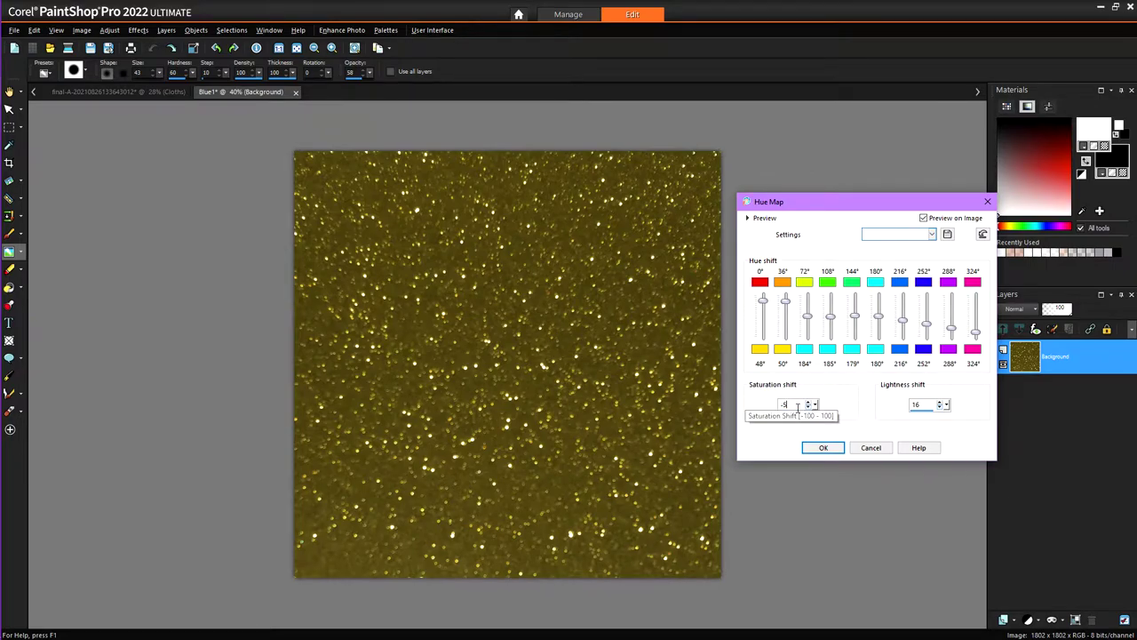
double_click(800, 404)
text(0)
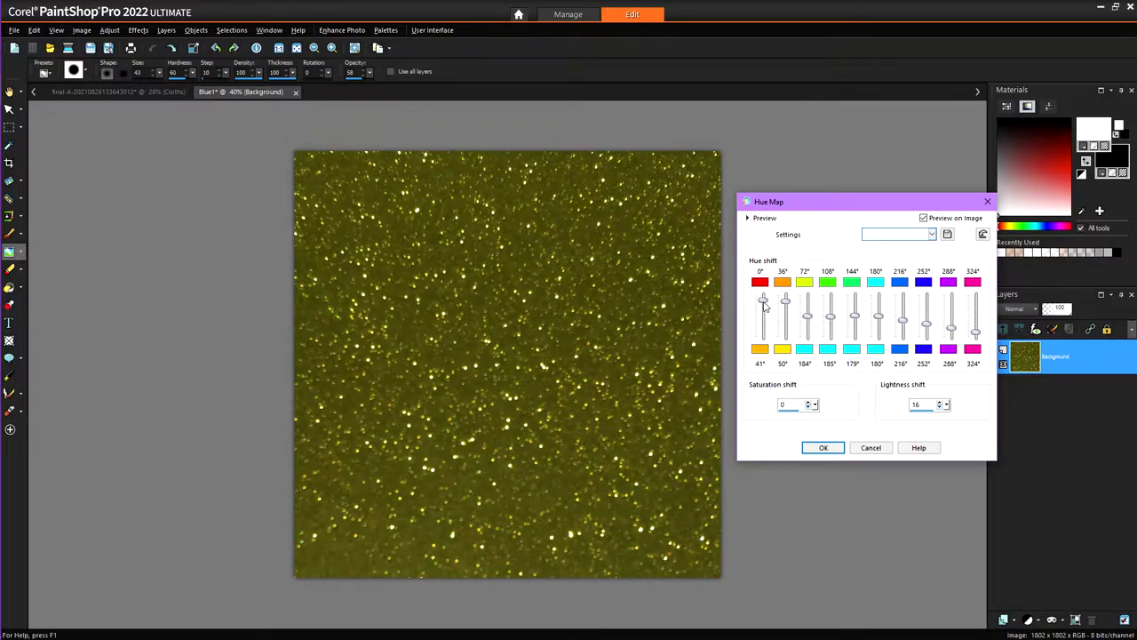
click(823, 447)
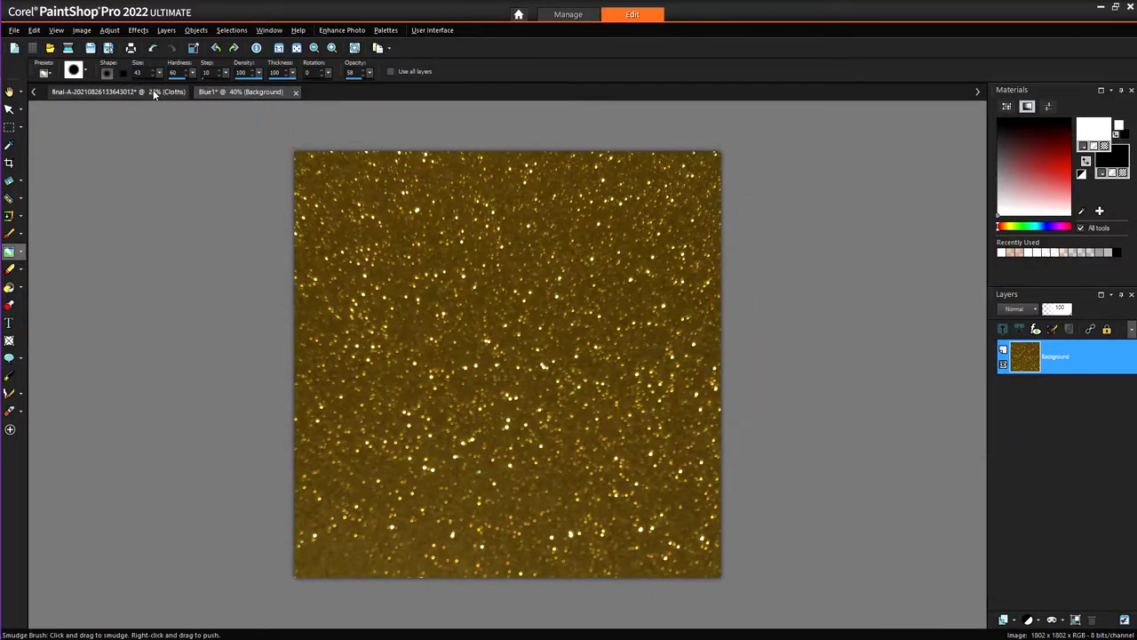
- Fill the portrait's Cloths layer with the Blue1 glitter pattern
click(162, 96)
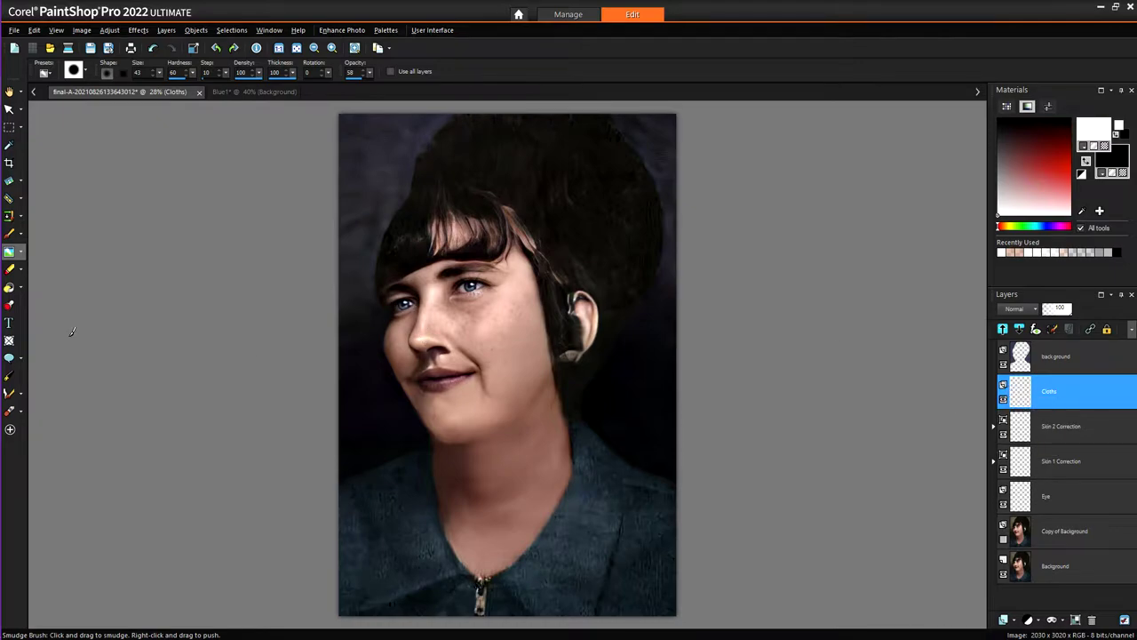
click(9, 288)
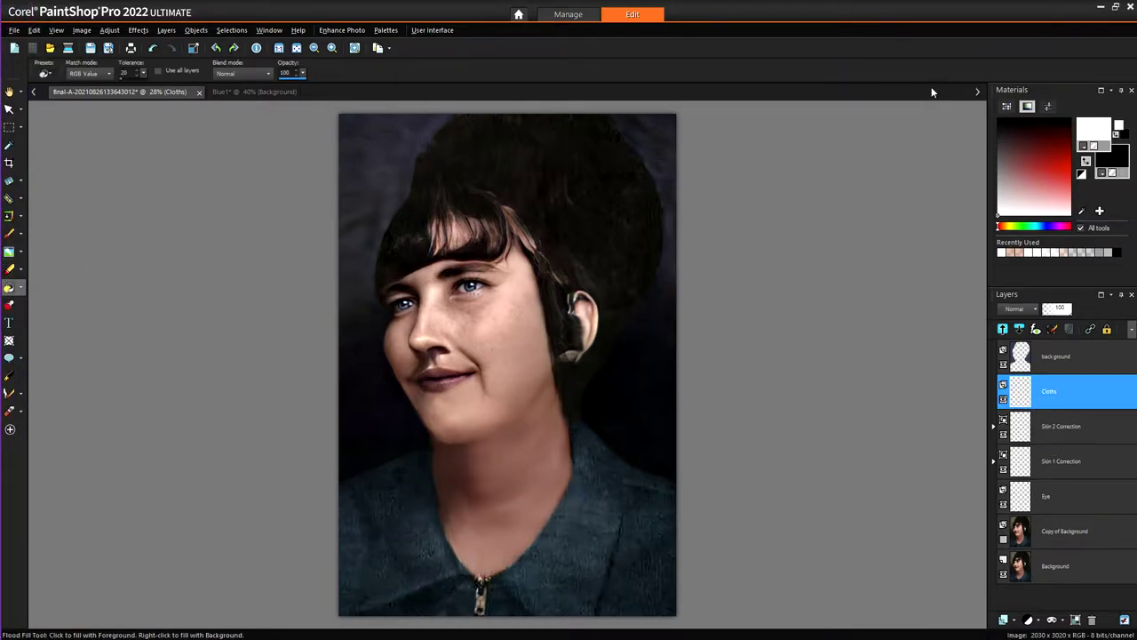
click(1095, 132)
click(559, 191)
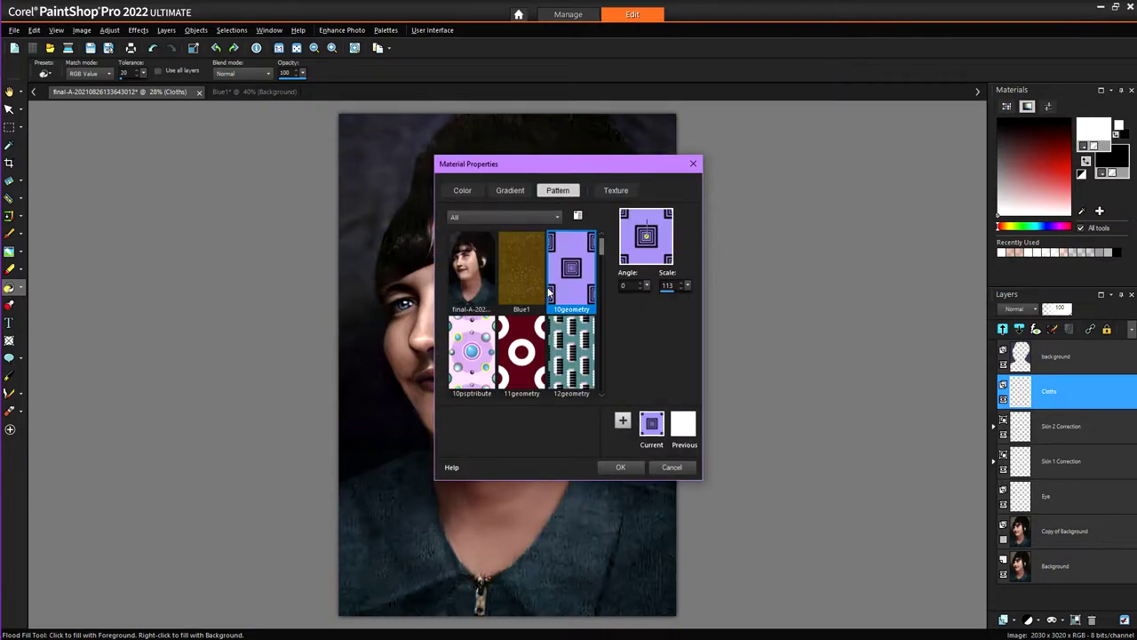
scroll(551, 296, down, 8)
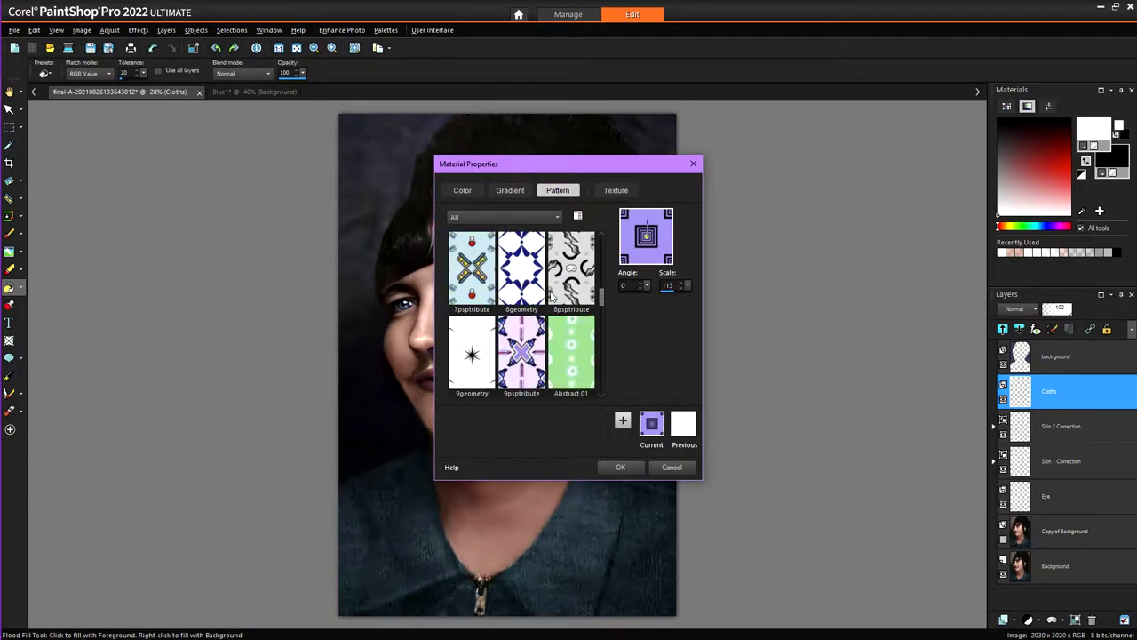
click(474, 344)
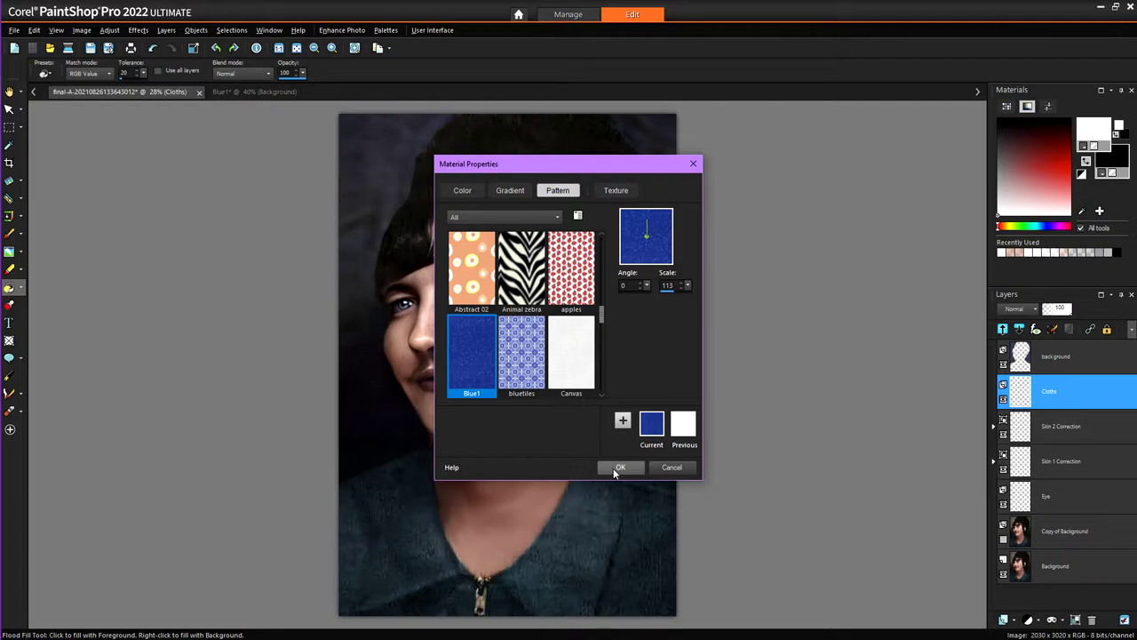
click(620, 468)
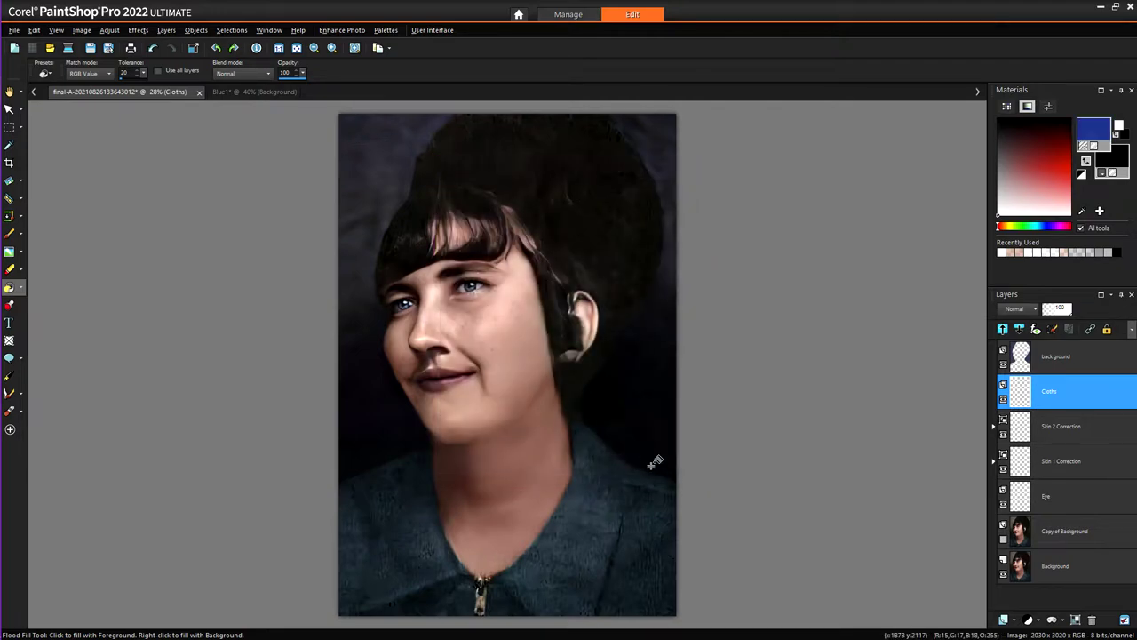
click(567, 532)
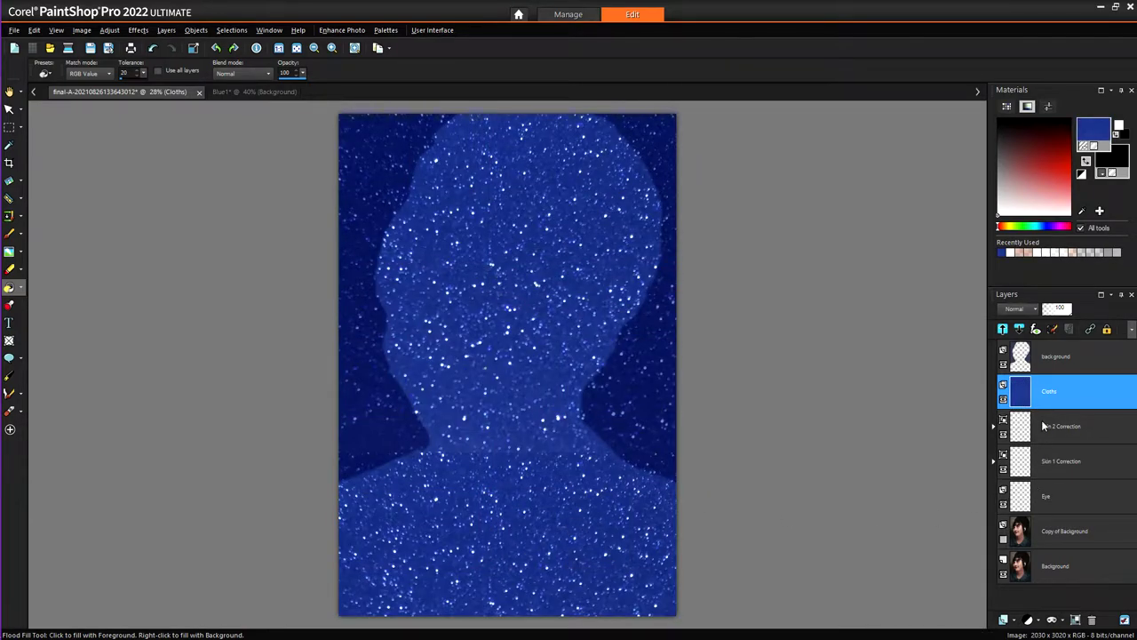
- Add a hide-all Mask - Cloths, reset colours to black and white, and select the mask
click(1054, 619)
click(1066, 528)
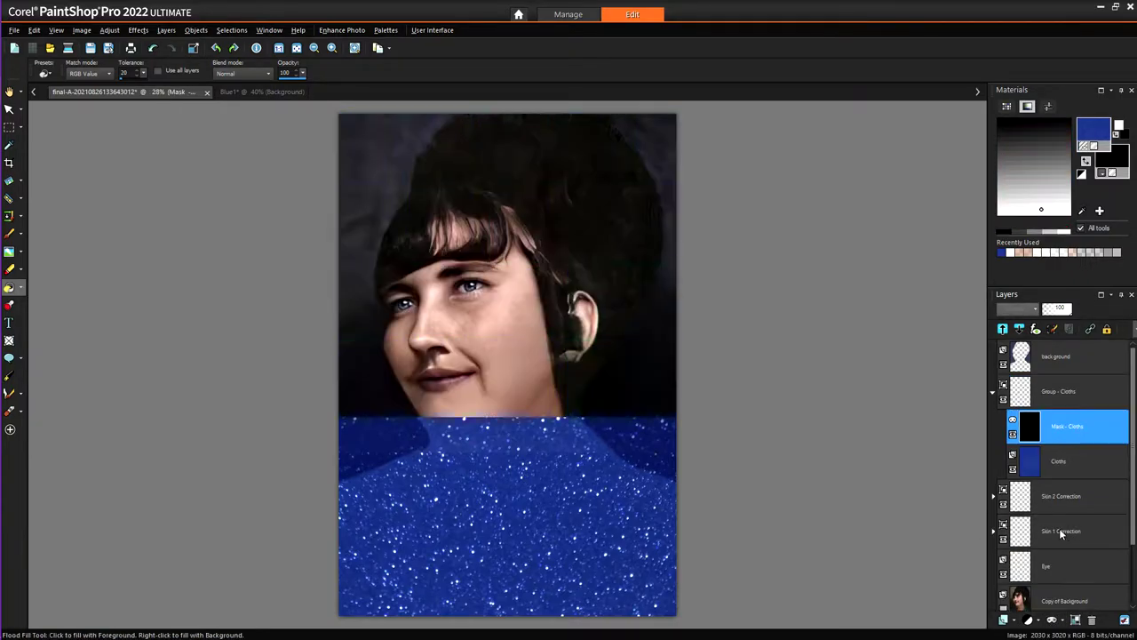
click(1086, 148)
click(1085, 161)
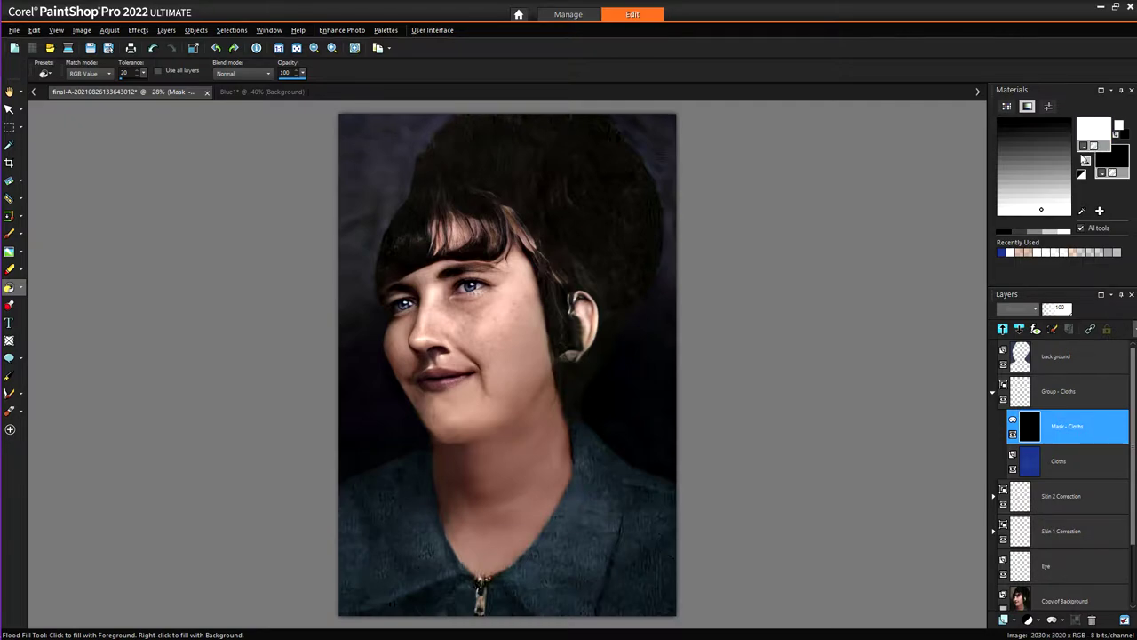
click(1043, 431)
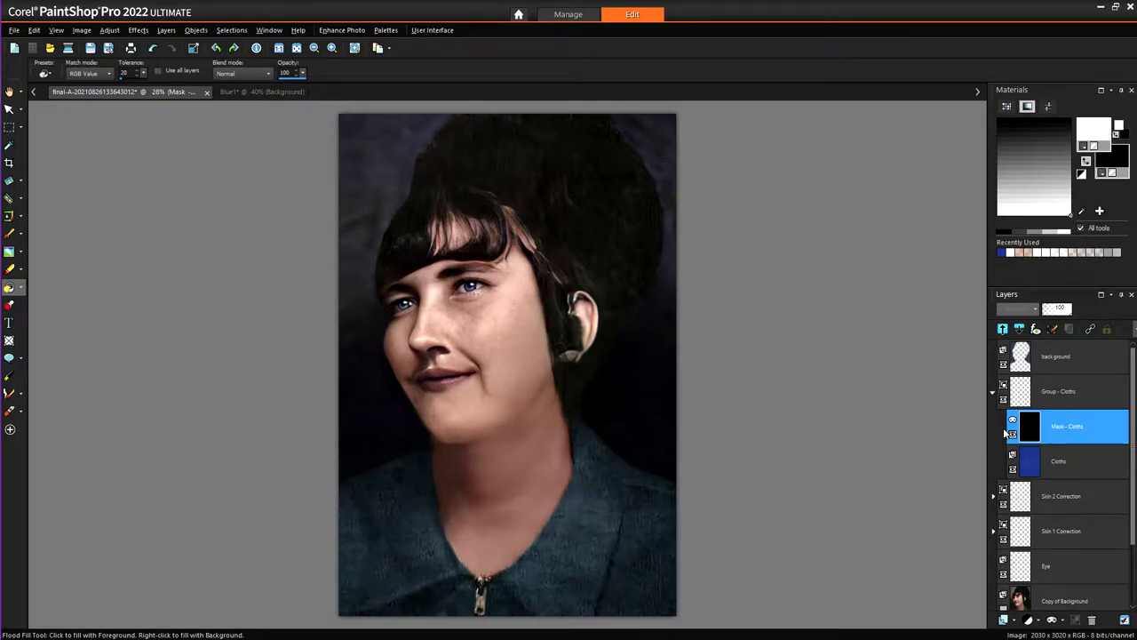
- Paint white at brush size 112 on the mask to reveal blue over the blouse's right side
click(8, 233)
scroll(610, 553, up, 4)
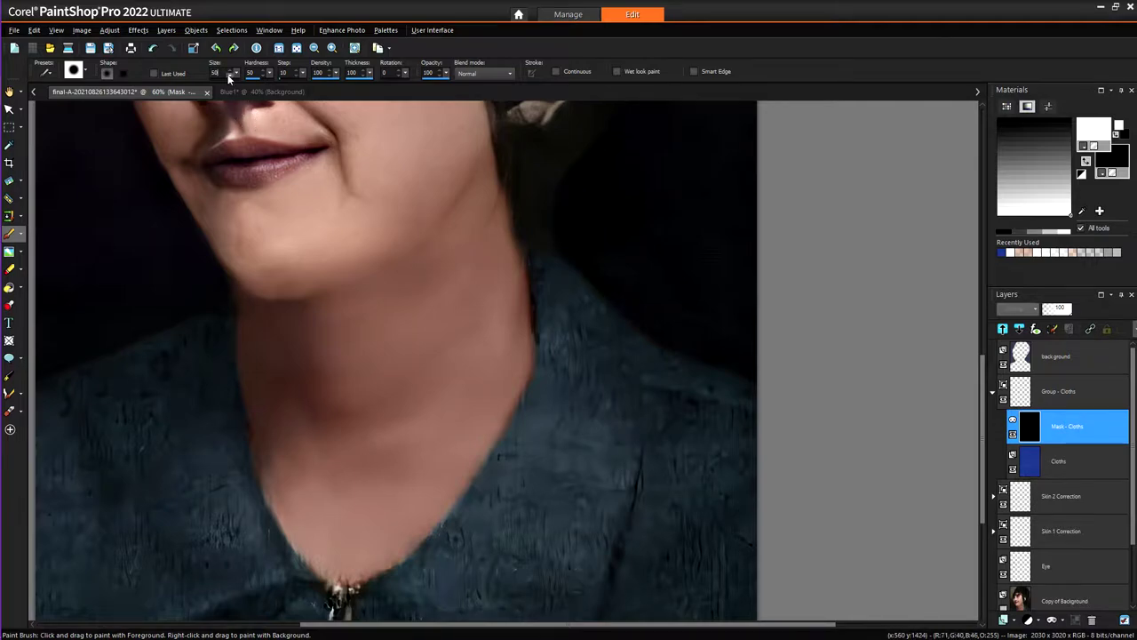
drag(228, 78, 237, 86)
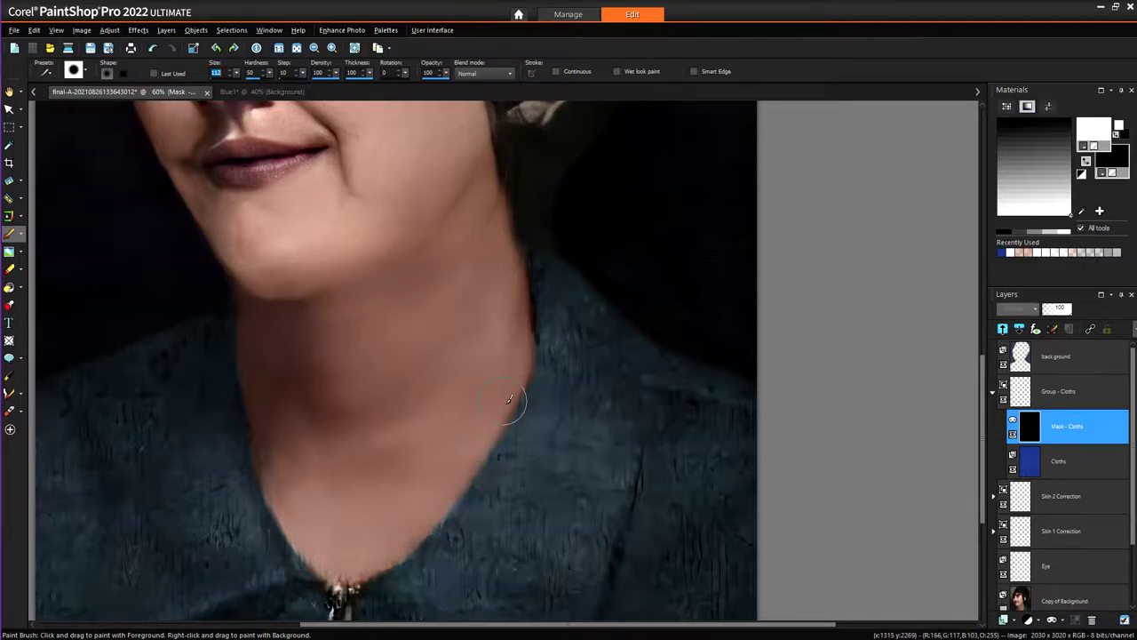
mouse_move(588, 404)
mouse_down()
mouse_move(554, 529)
mouse_move(595, 427)
mouse_move(605, 461)
mouse_move(560, 573)
mouse_move(637, 451)
mouse_move(588, 575)
mouse_move(640, 462)
mouse_move(650, 499)
mouse_move(635, 598)
mouse_move(597, 519)
mouse_move(760, 473)
mouse_move(723, 475)
mouse_move(585, 403)
mouse_move(713, 426)
mouse_move(738, 473)
mouse_move(741, 610)
mouse_move(551, 578)
mouse_move(810, 567)
mouse_move(611, 585)
mouse_move(597, 559)
mouse_move(733, 608)
mouse_move(656, 533)
mouse_up()
scroll(656, 533, down, 4)
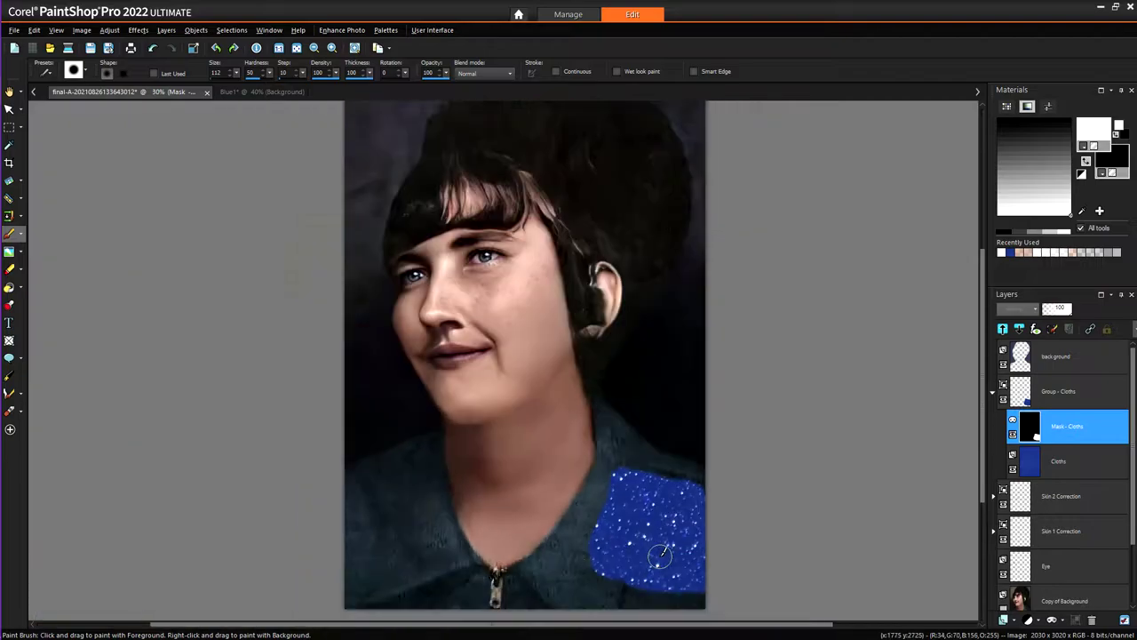
mouse_move(638, 588)
mouse_down()
mouse_move(585, 605)
mouse_move(688, 608)
mouse_move(553, 595)
mouse_move(606, 573)
mouse_move(503, 618)
mouse_move(500, 584)
mouse_move(496, 612)
mouse_move(506, 588)
mouse_move(494, 586)
mouse_move(554, 541)
mouse_move(589, 479)
mouse_move(516, 586)
mouse_move(578, 535)
mouse_up()
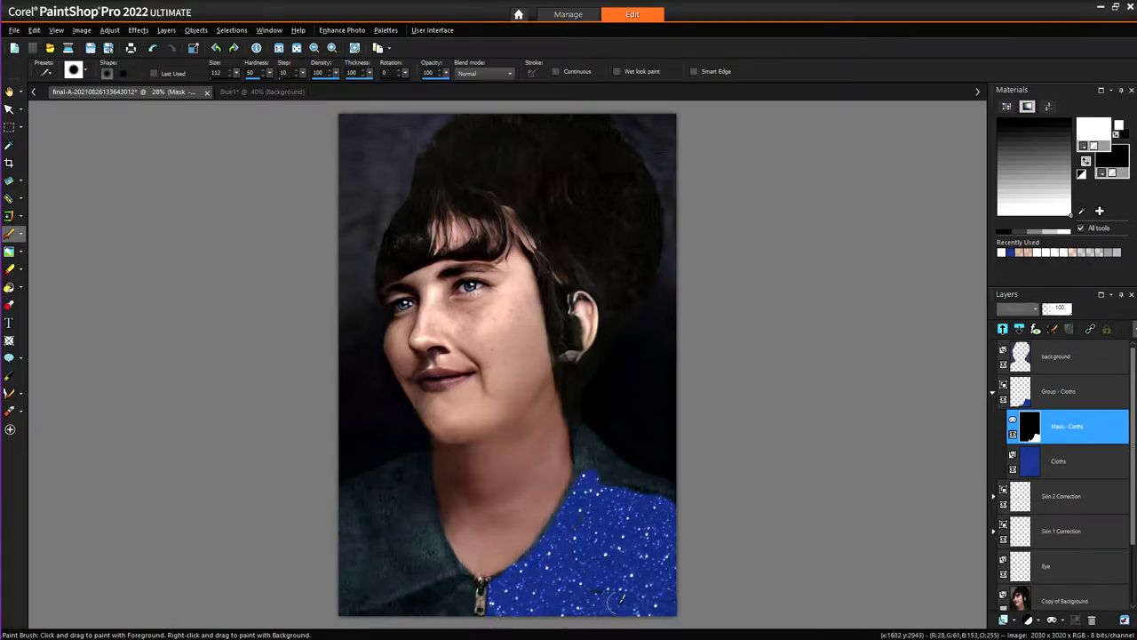
mouse_move(589, 454)
mouse_down()
mouse_move(585, 435)
mouse_move(586, 484)
mouse_move(587, 454)
mouse_move(550, 535)
mouse_up()
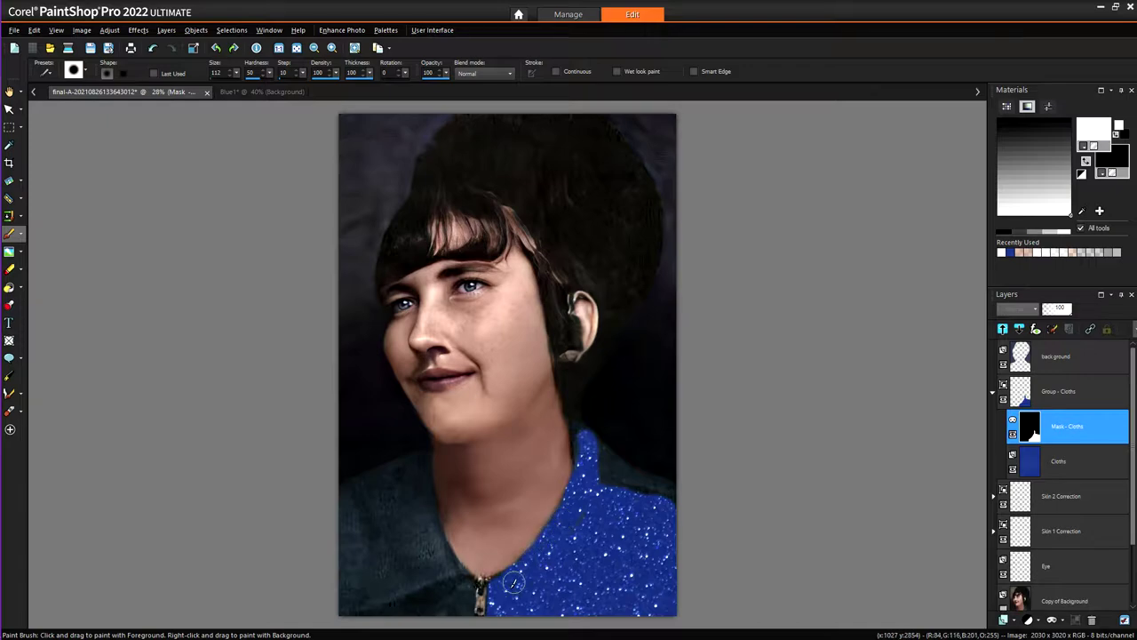
mouse_move(597, 455)
mouse_down()
mouse_move(672, 485)
mouse_move(630, 478)
mouse_move(642, 487)
mouse_move(636, 500)
mouse_up()
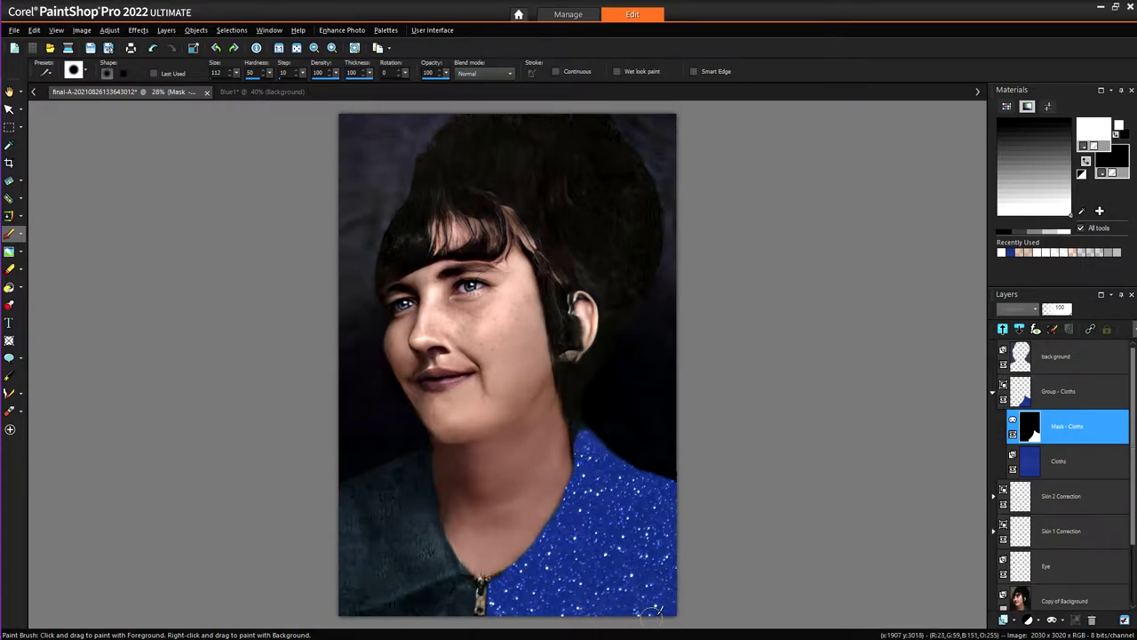
- Open the Group - Cloths properties and preview the Color blend mode
mouse_move(1042, 427)
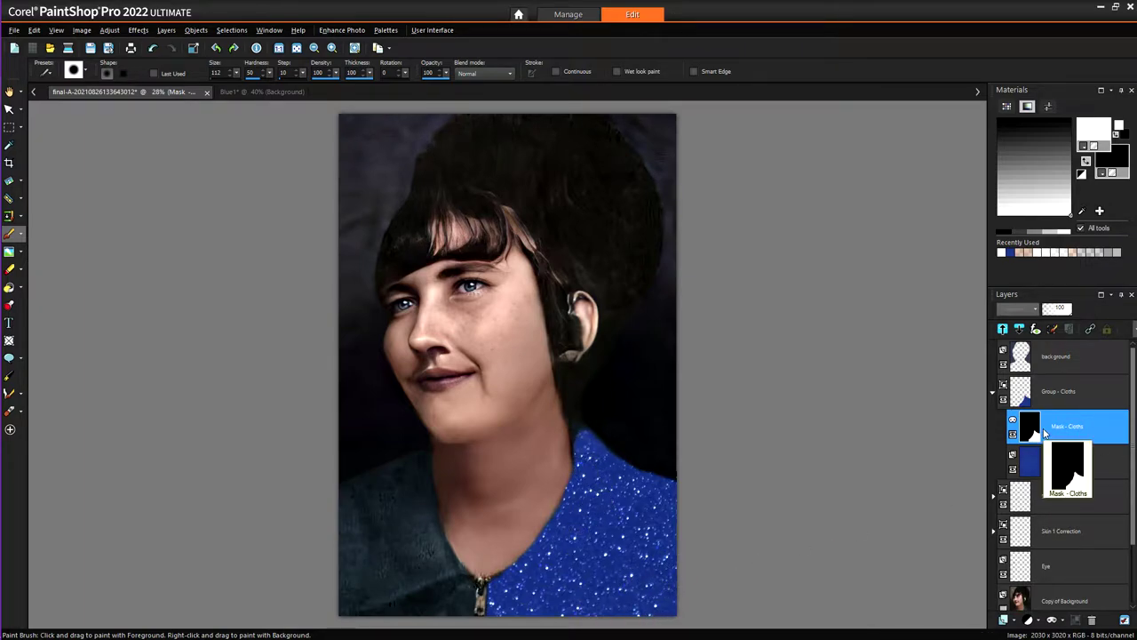
double_click(1036, 391)
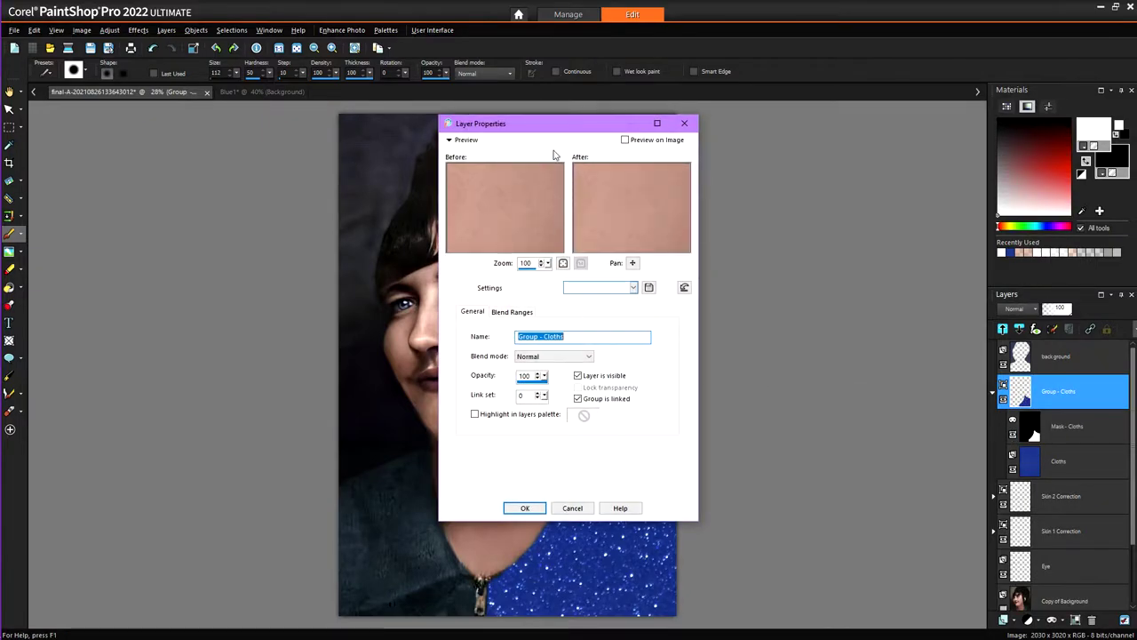
drag(555, 124, 879, 108)
click(878, 342)
click(859, 405)
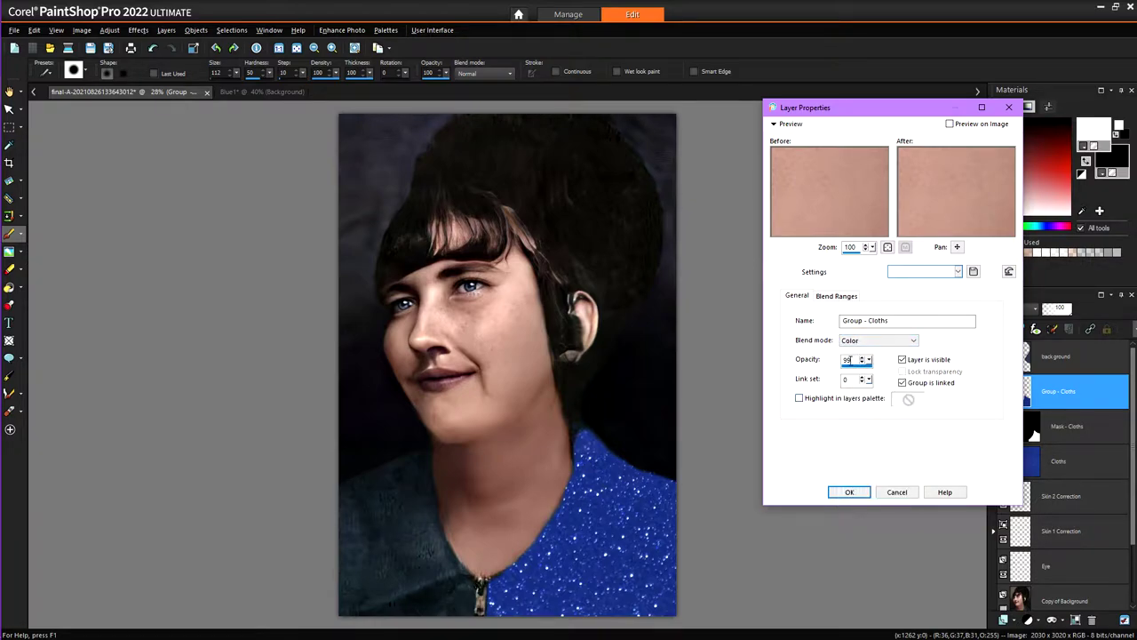
text(80)
click(949, 125)
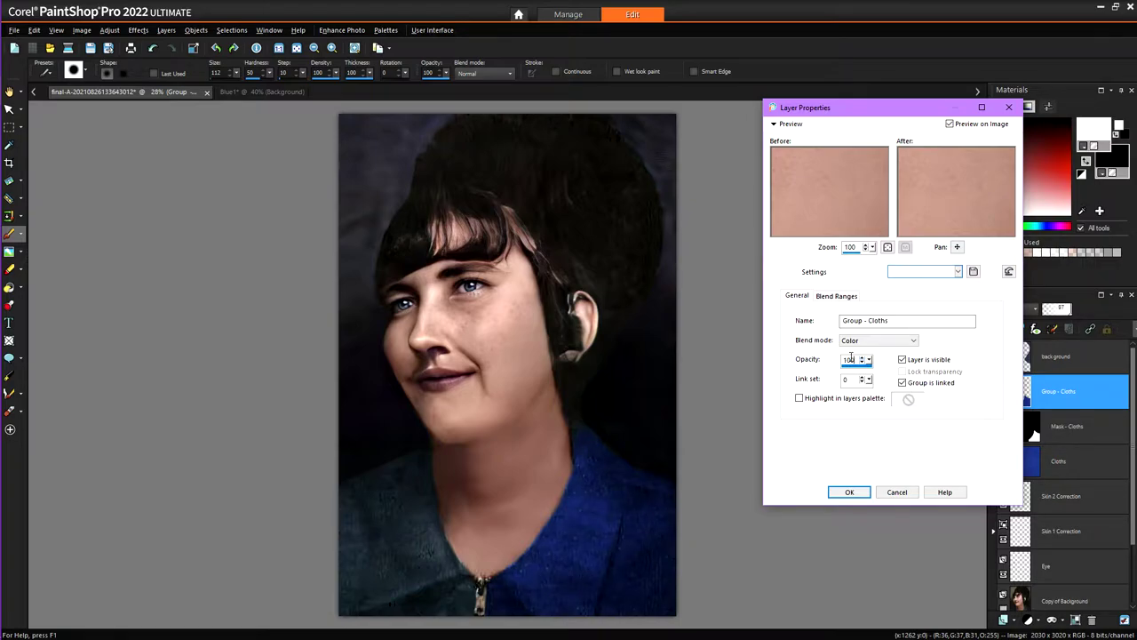
- Try Color (Legacy), then settle on Normal blending at 34% opacity
click(866, 346)
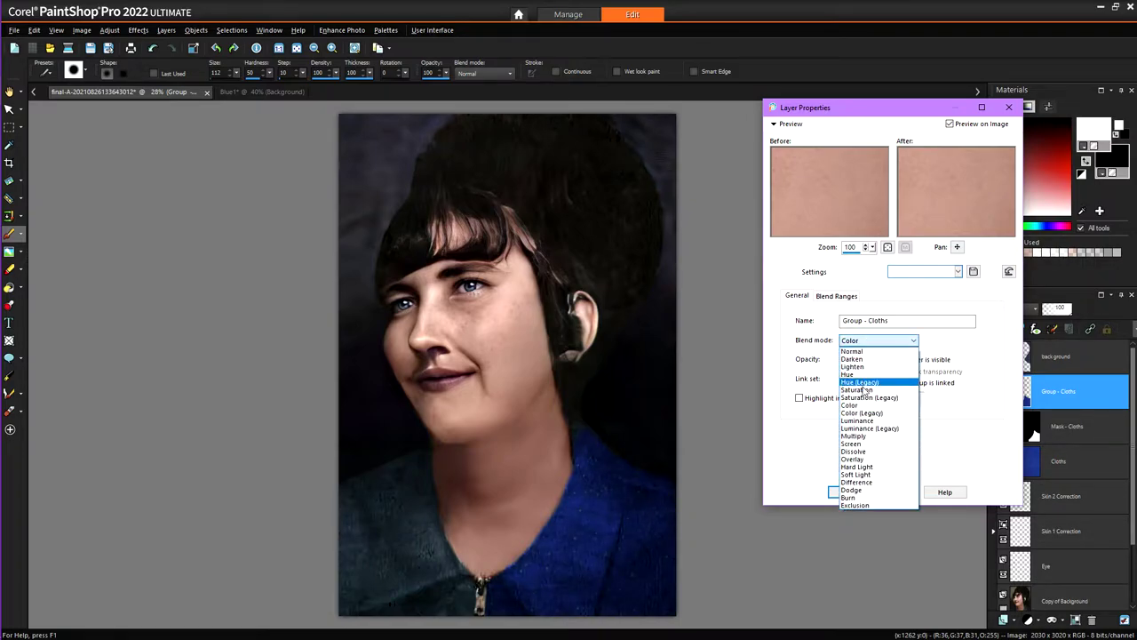
click(862, 416)
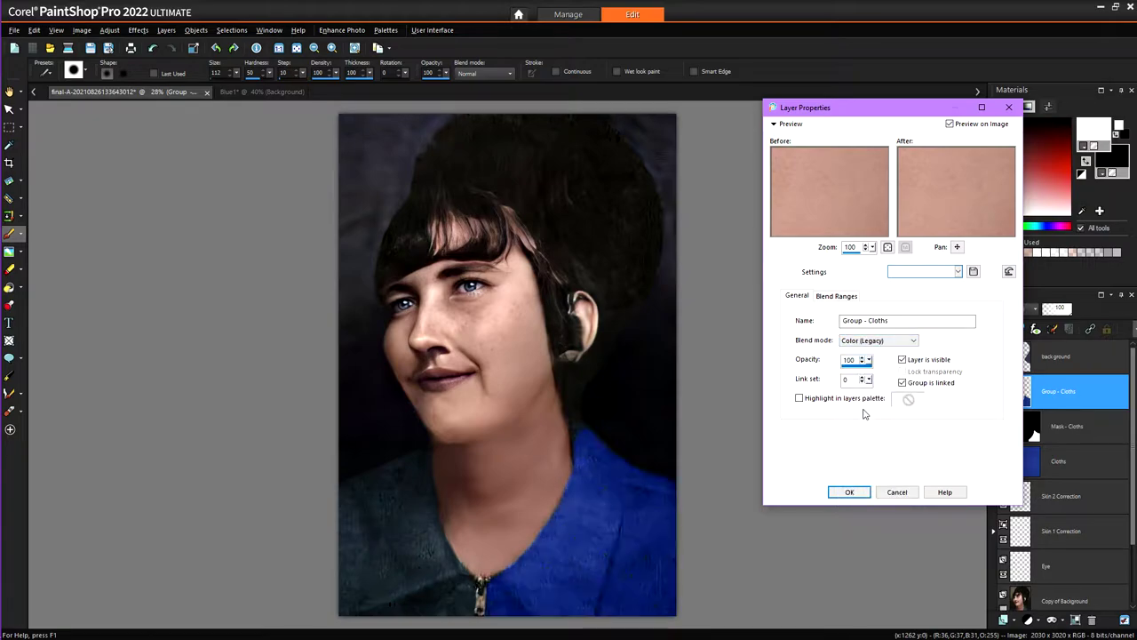
click(884, 345)
click(856, 351)
text(94)
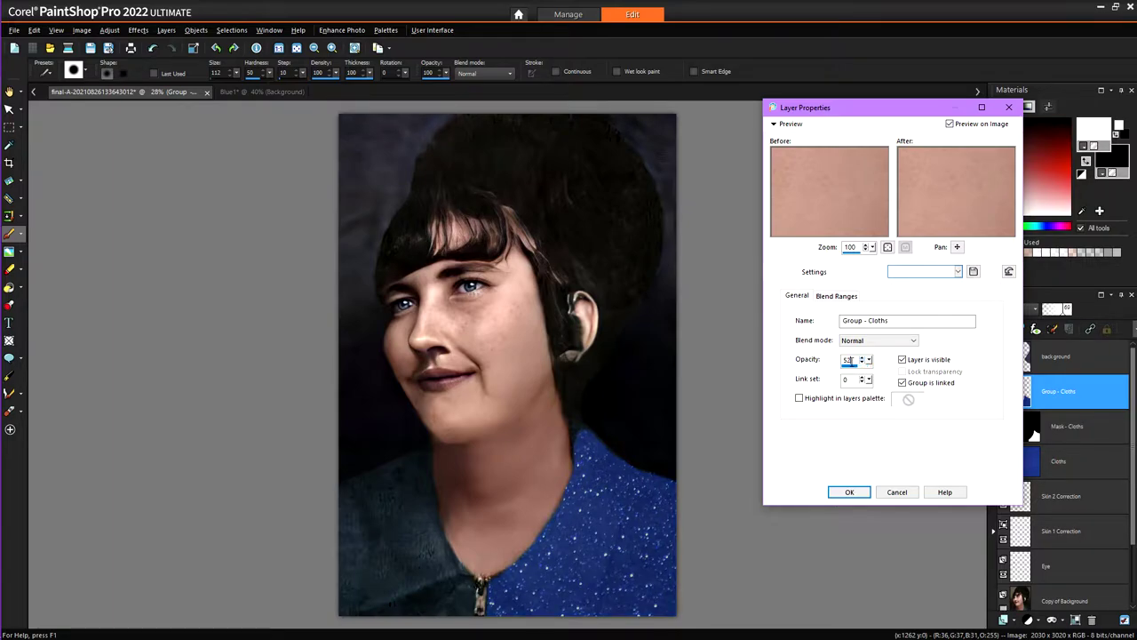
scroll(848, 360, down, 4)
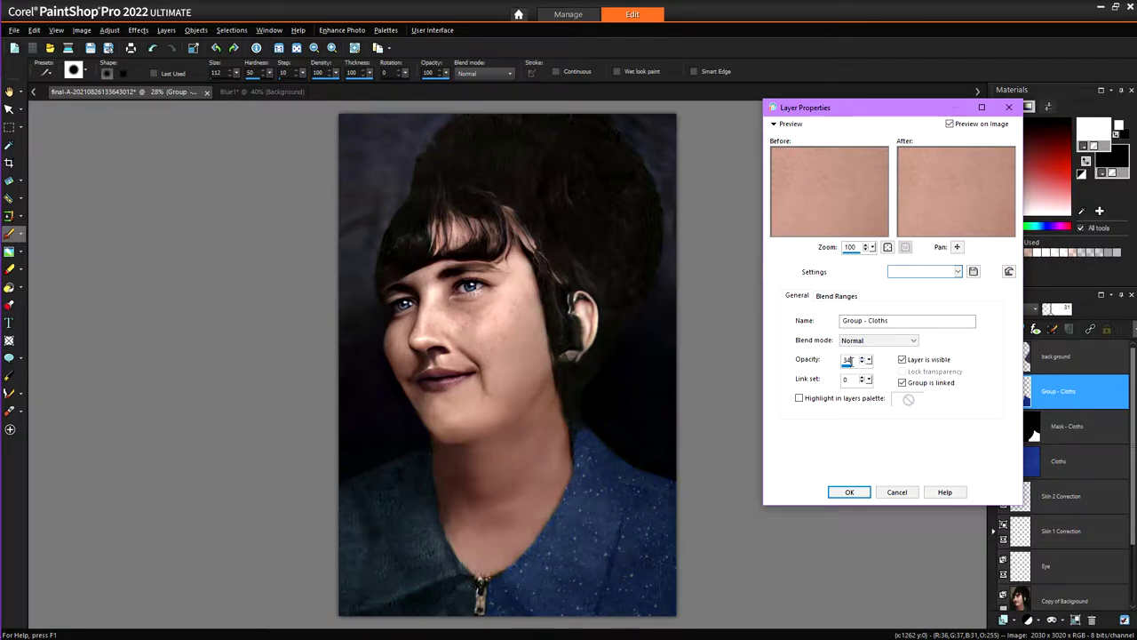
key(Return)
- Decline the group merge and paint white on Mask - Cloths over the blouse's left side and collar
click(398, 513)
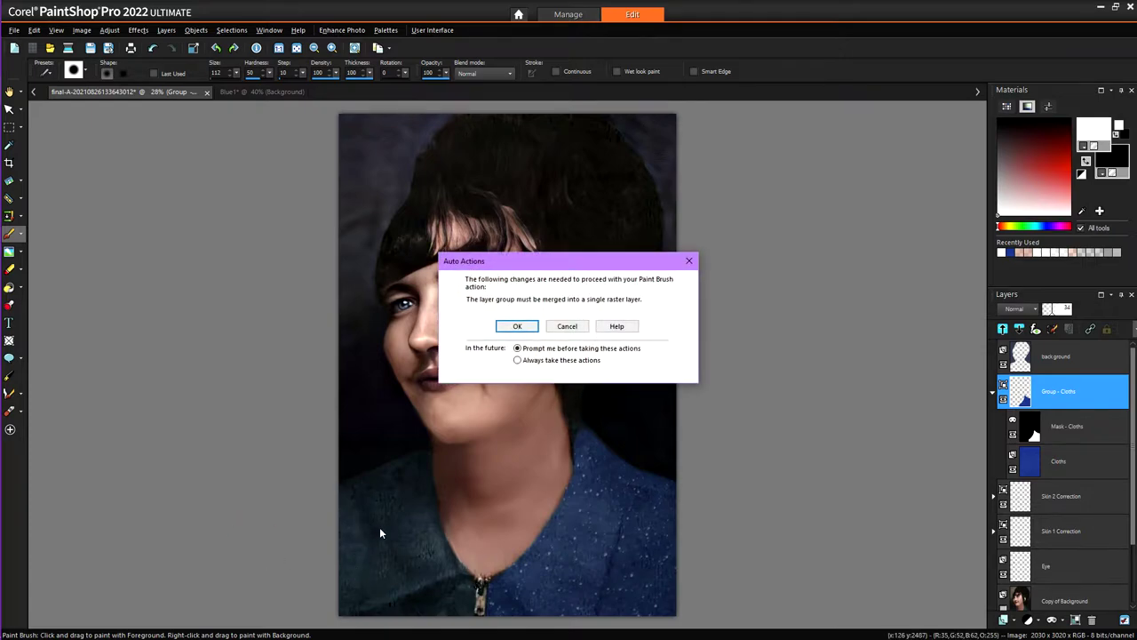
click(575, 327)
click(1033, 428)
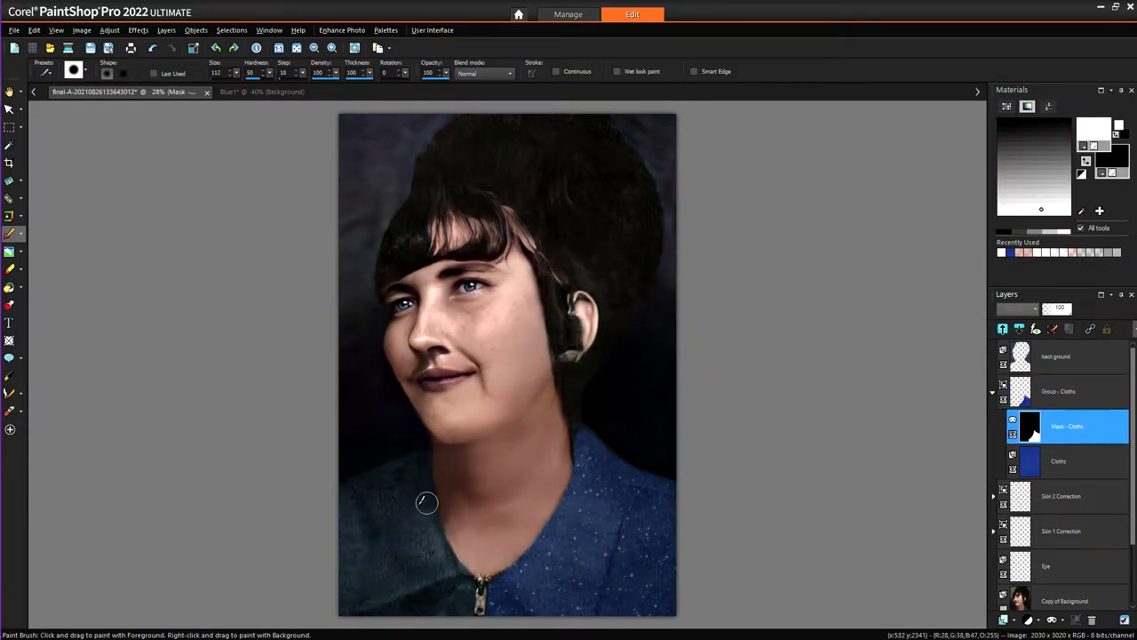
drag(359, 517, 348, 510)
drag(346, 584, 375, 605)
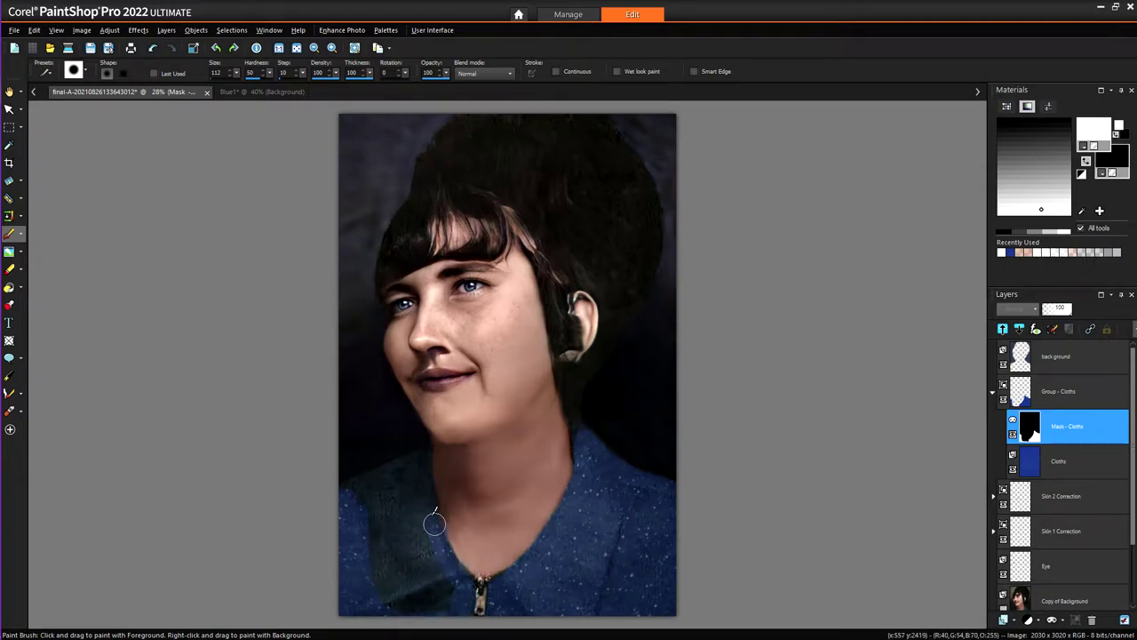
mouse_move(434, 525)
mouse_down()
mouse_move(422, 456)
mouse_move(335, 493)
mouse_move(411, 472)
mouse_move(444, 608)
mouse_move(413, 599)
mouse_move(396, 514)
mouse_move(432, 584)
mouse_move(426, 607)
mouse_move(378, 498)
mouse_move(368, 532)
mouse_move(389, 600)
mouse_move(365, 544)
mouse_move(383, 584)
mouse_up()
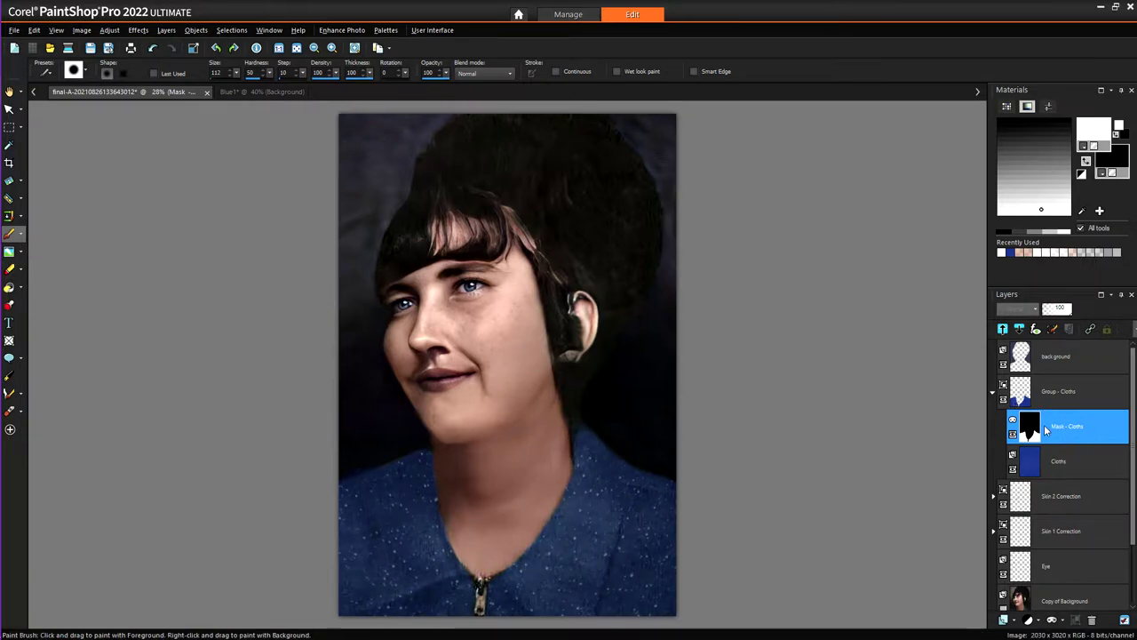
- Smudge the blue blouse edges along the neck and shoulders with the Smudge Brush
click(8, 253)
scroll(377, 453, up, 3)
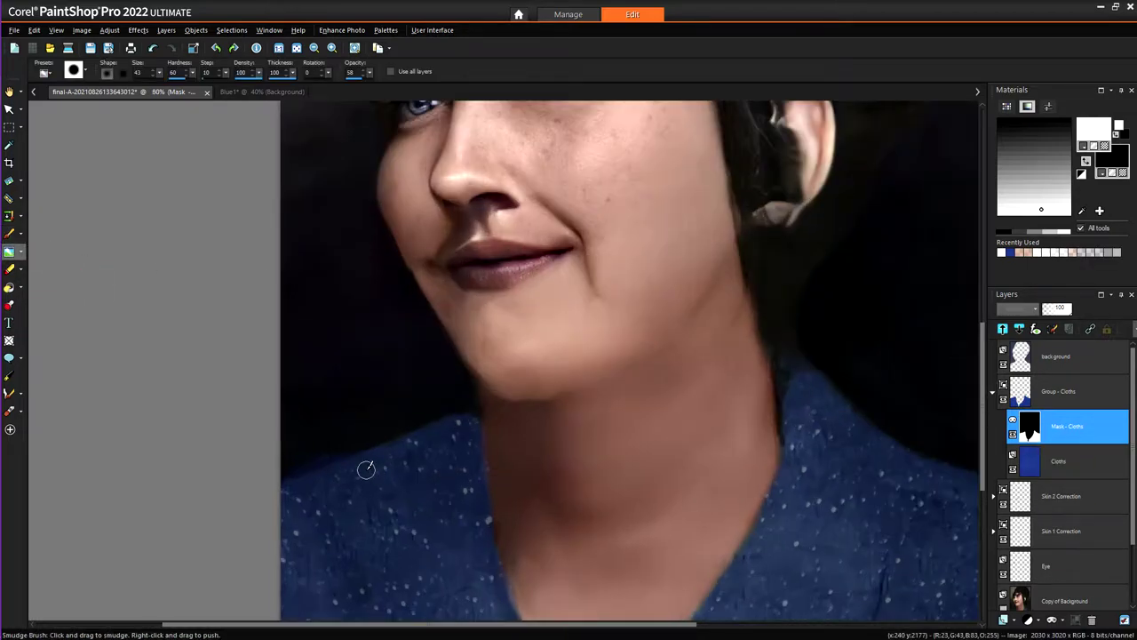
scroll(366, 468, up, 2)
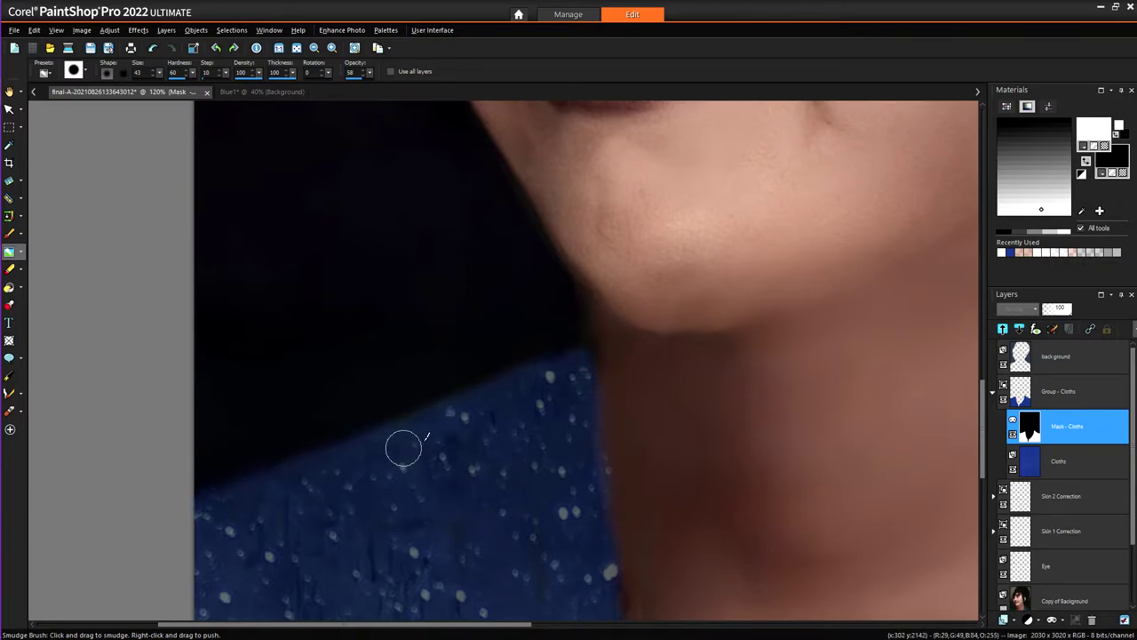
scroll(591, 355, down, 5)
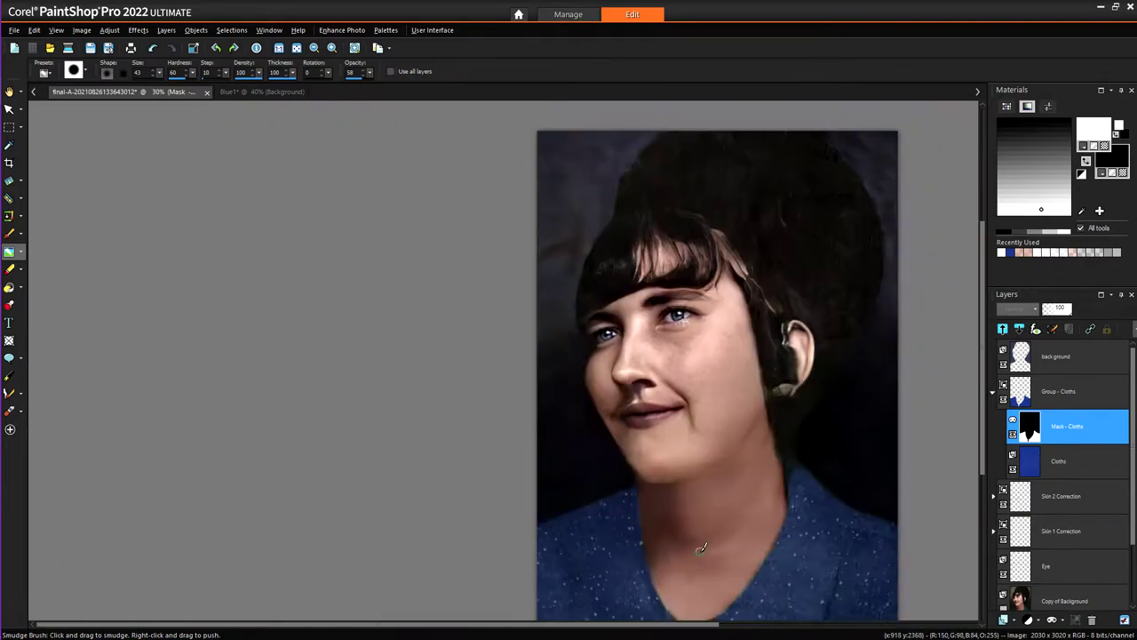
scroll(701, 548, down, 1)
scroll(523, 556, up, 1)
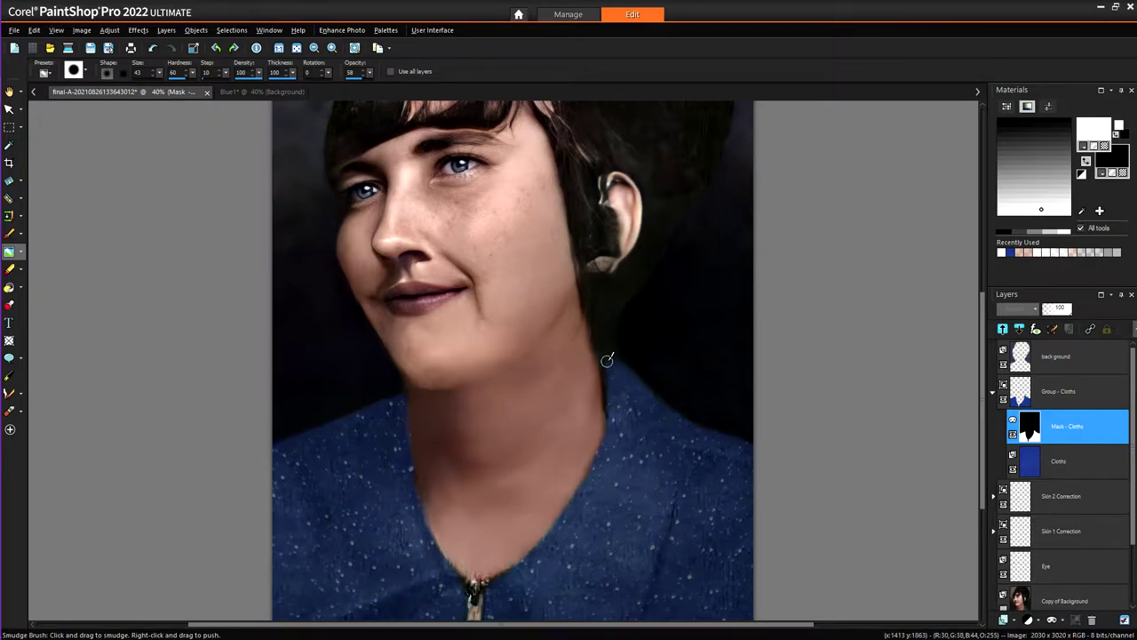
scroll(582, 388, down, 5)
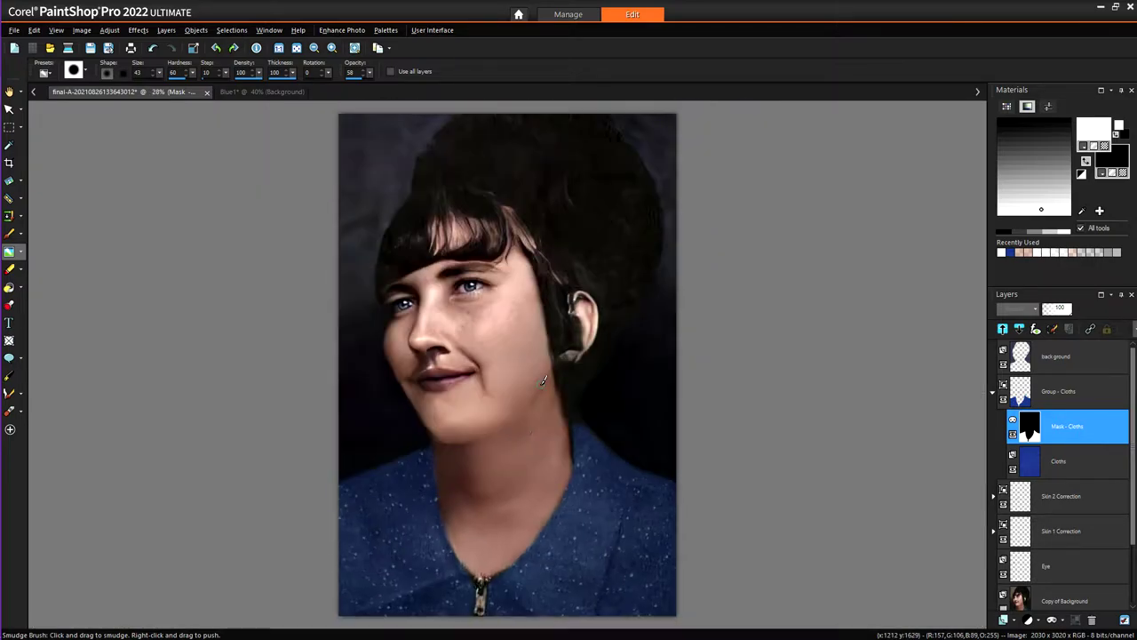
scroll(531, 372, up, 3)
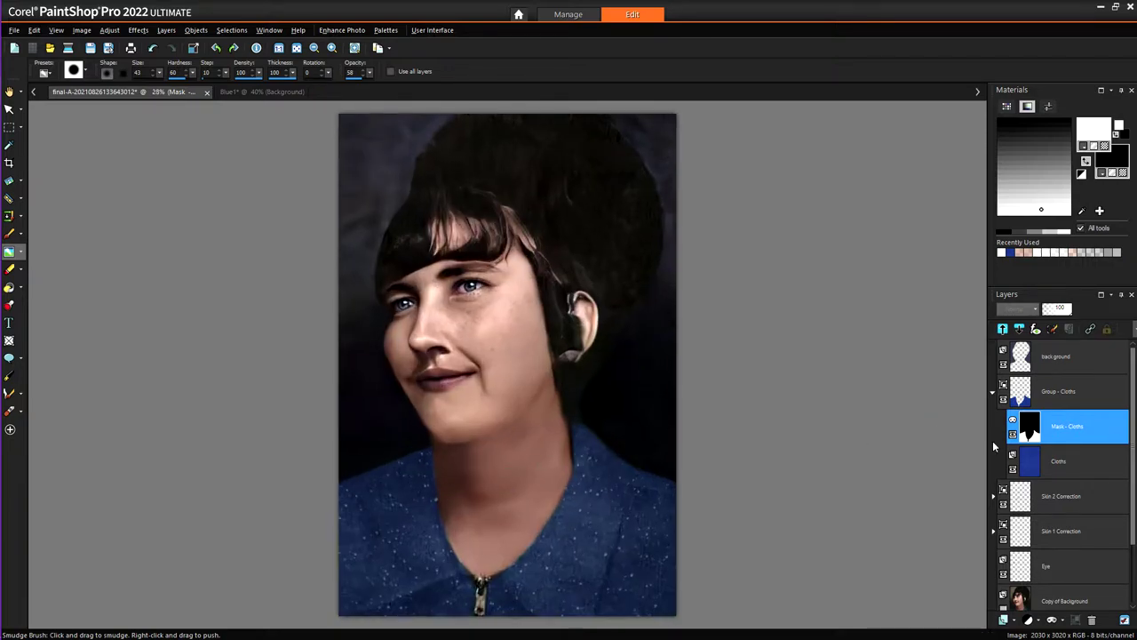
- Try the Exclusion blend, then set Group - Cloths to Hard Light at 20% opacity
double_click(1022, 403)
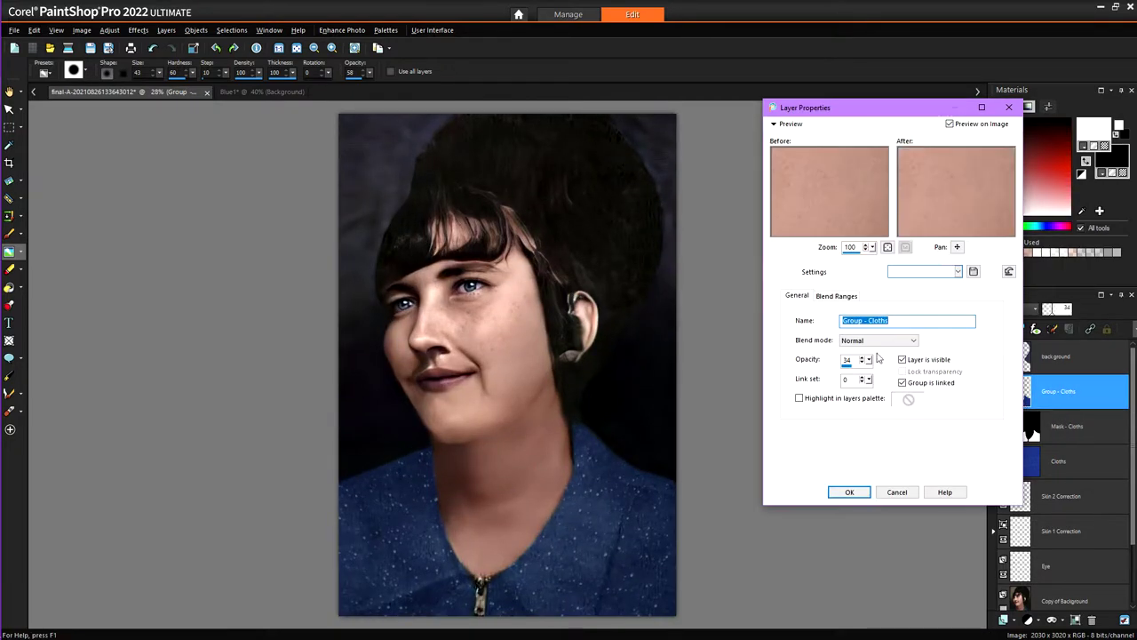
click(875, 343)
click(851, 506)
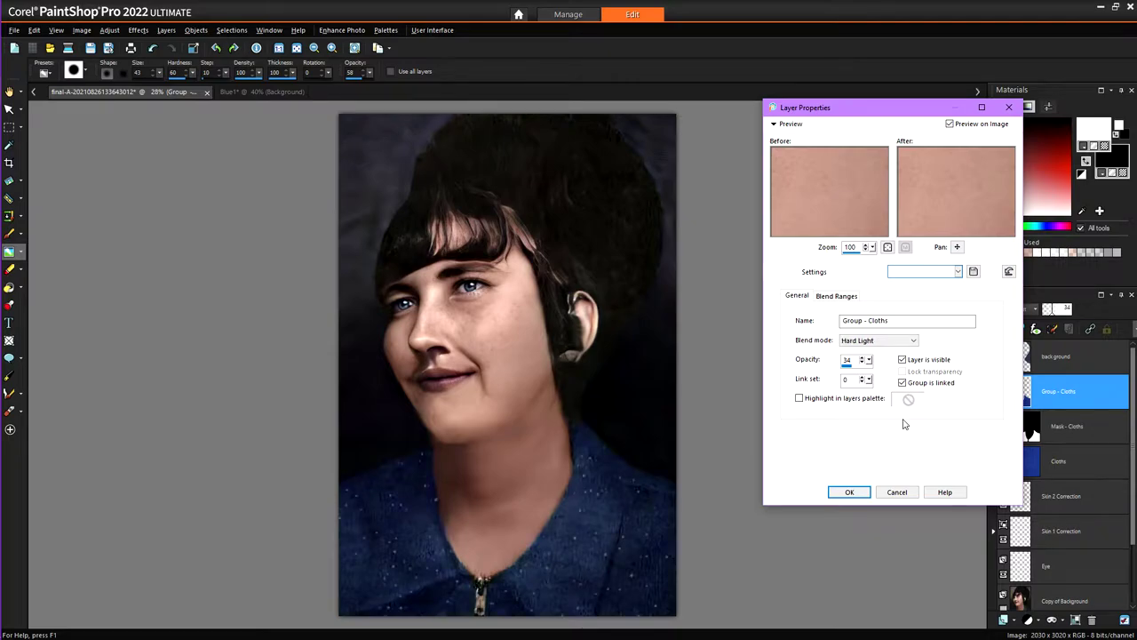
click(850, 491)
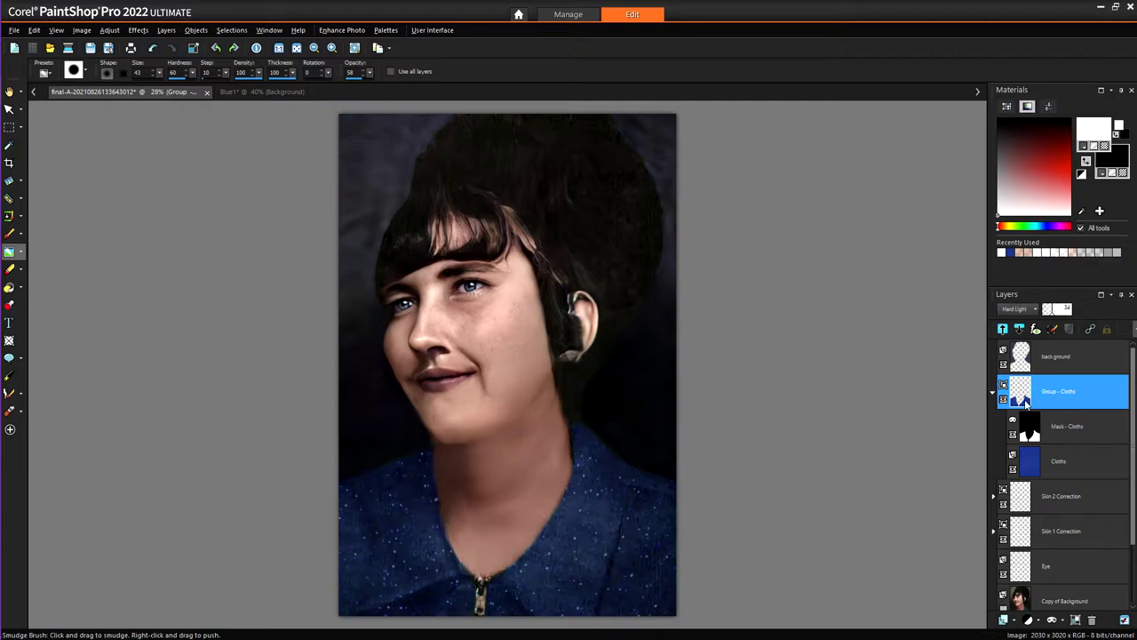
double_click(1022, 400)
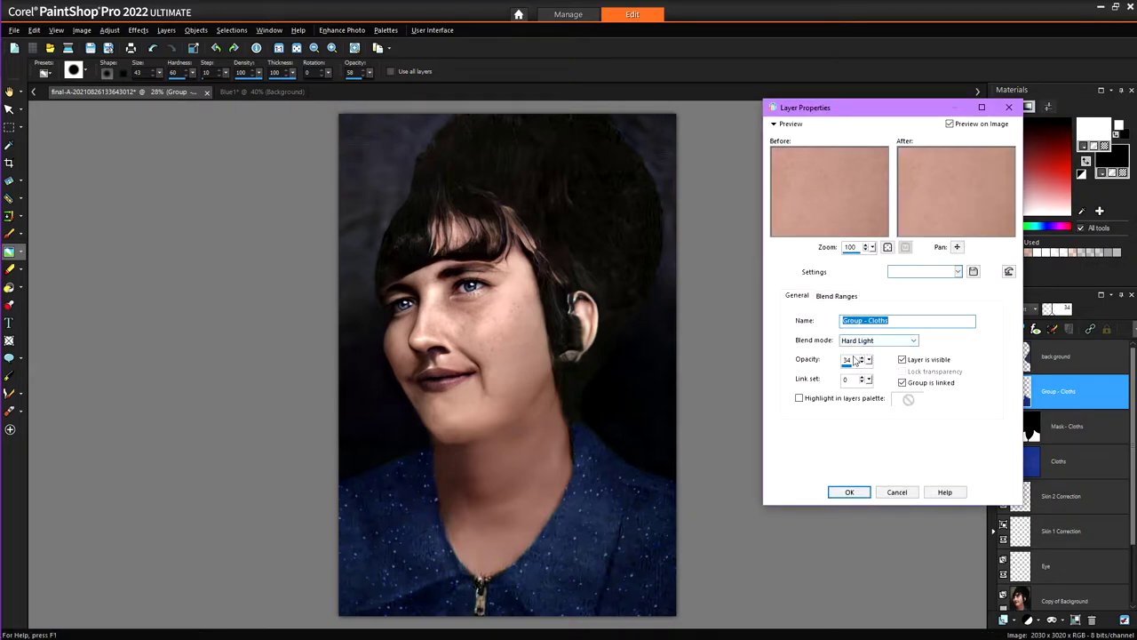
click(846, 360)
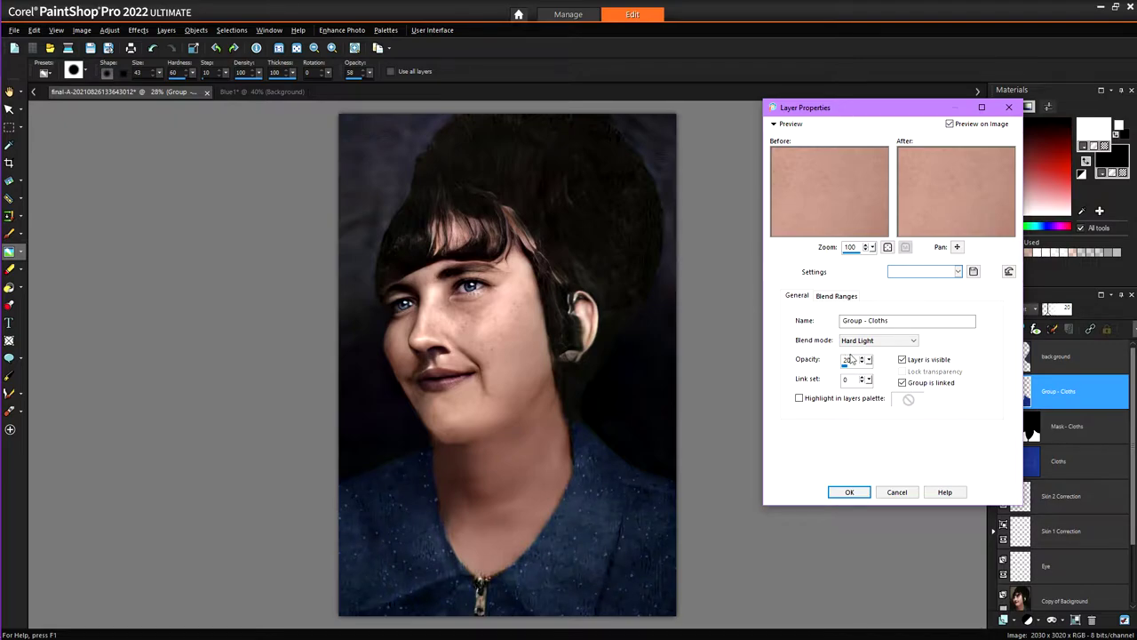
key(Return)
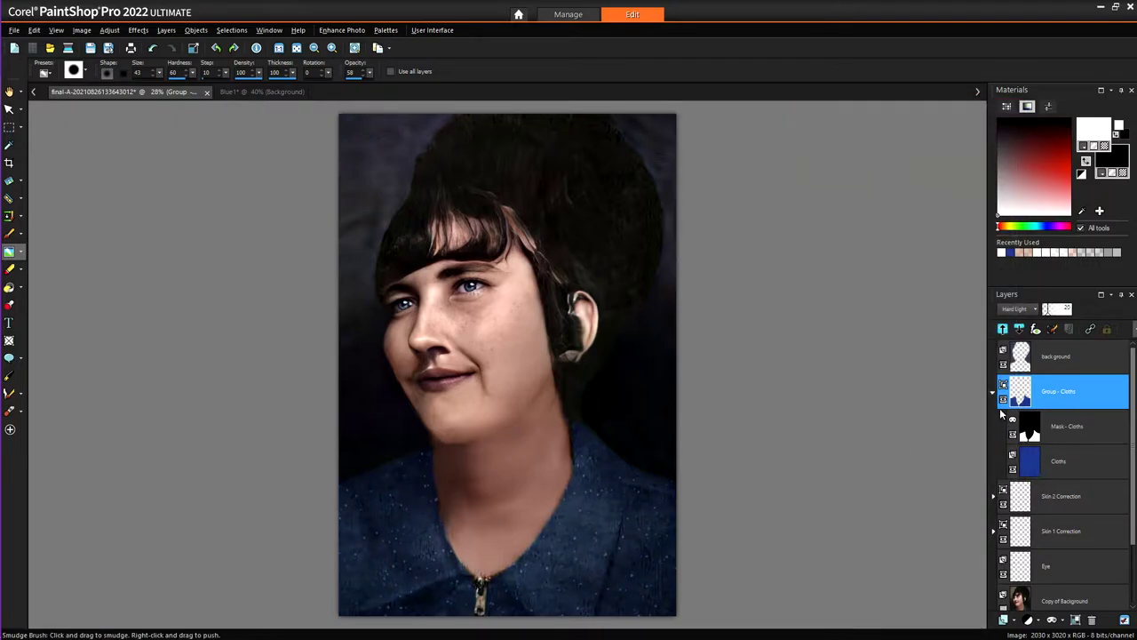
- Collapse Group - Cloths and add a new Raster 4 layer above it
click(1004, 400)
click(993, 393)
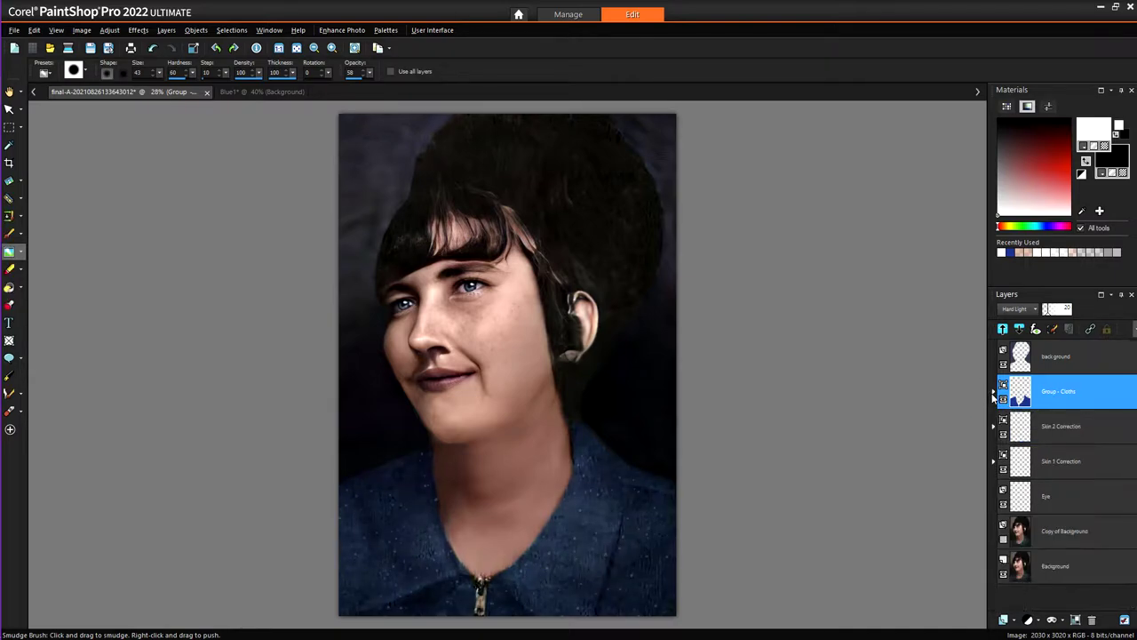
click(1004, 620)
click(1034, 522)
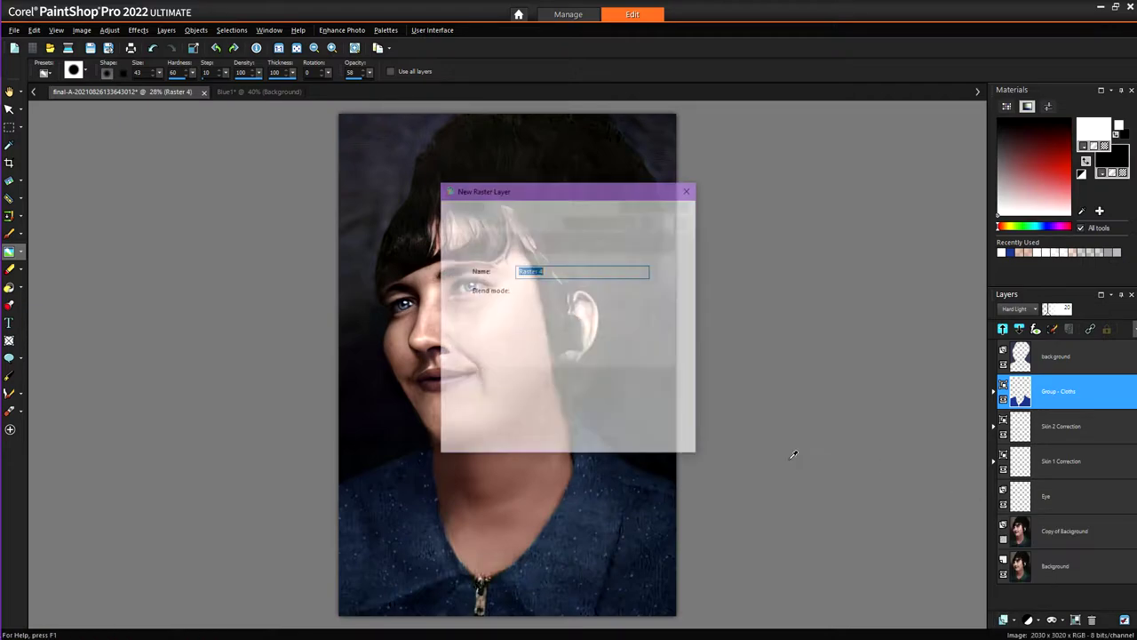
click(530, 449)
- Zoom in on the neckline and sample dark navy from the blouse as the brush colour
scroll(421, 571, up, 1)
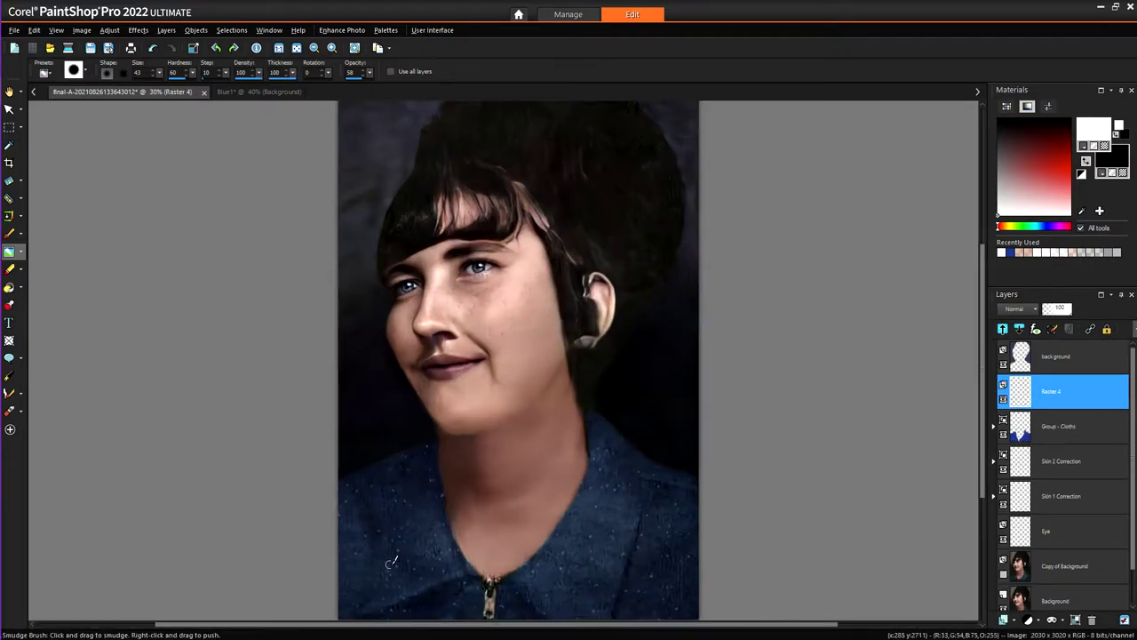
click(10, 92)
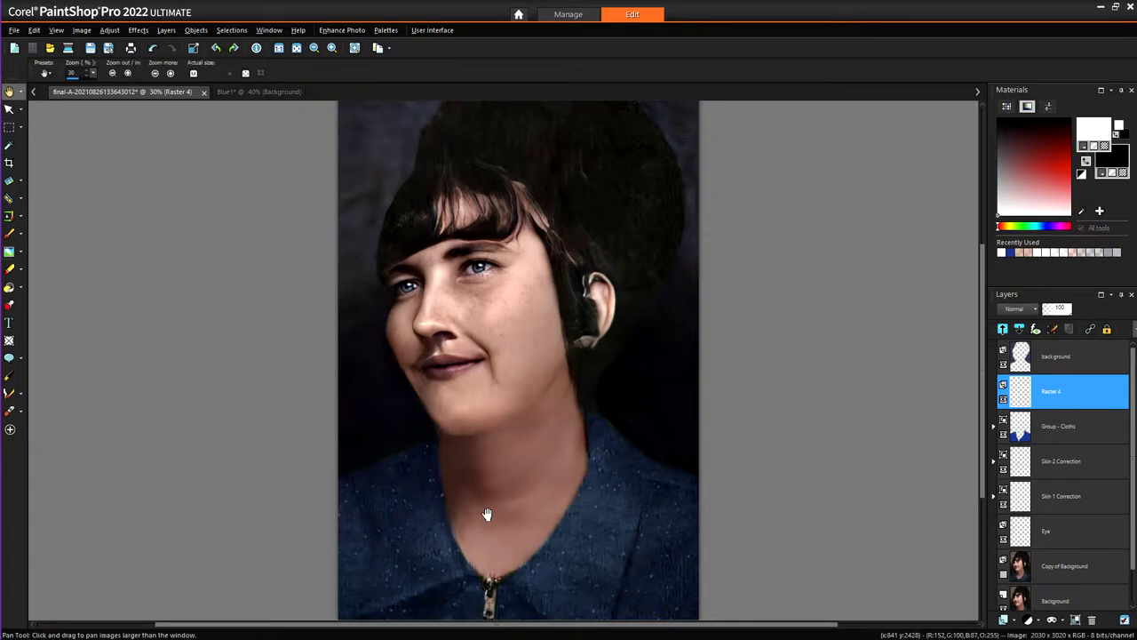
scroll(527, 411, up, 5)
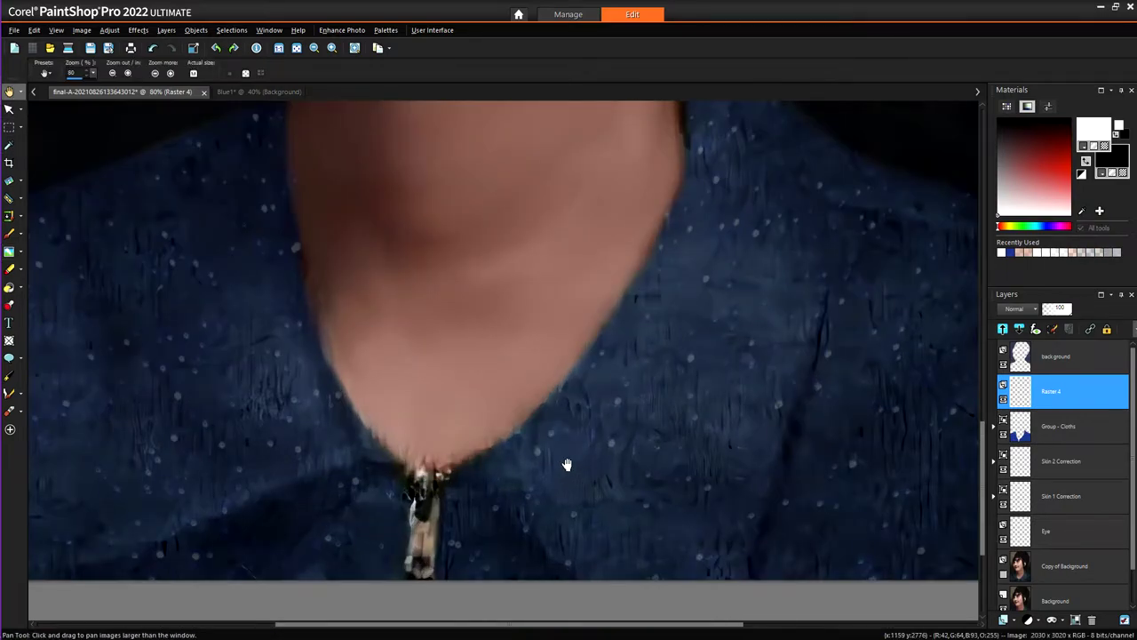
drag(567, 463, 589, 436)
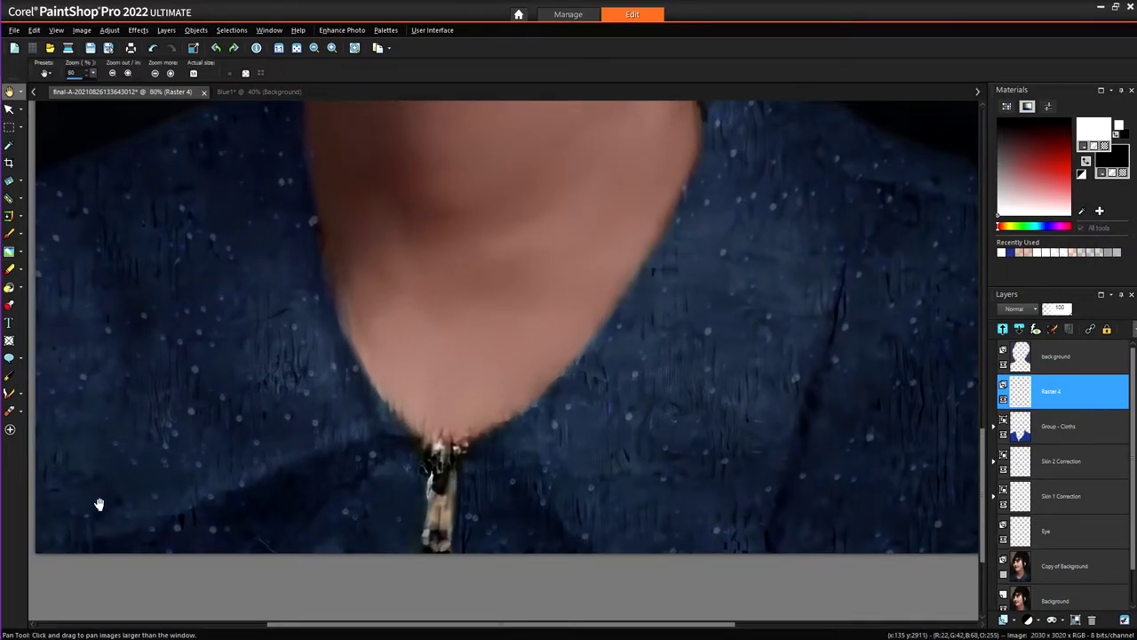
click(10, 233)
ctrl+click(803, 411)
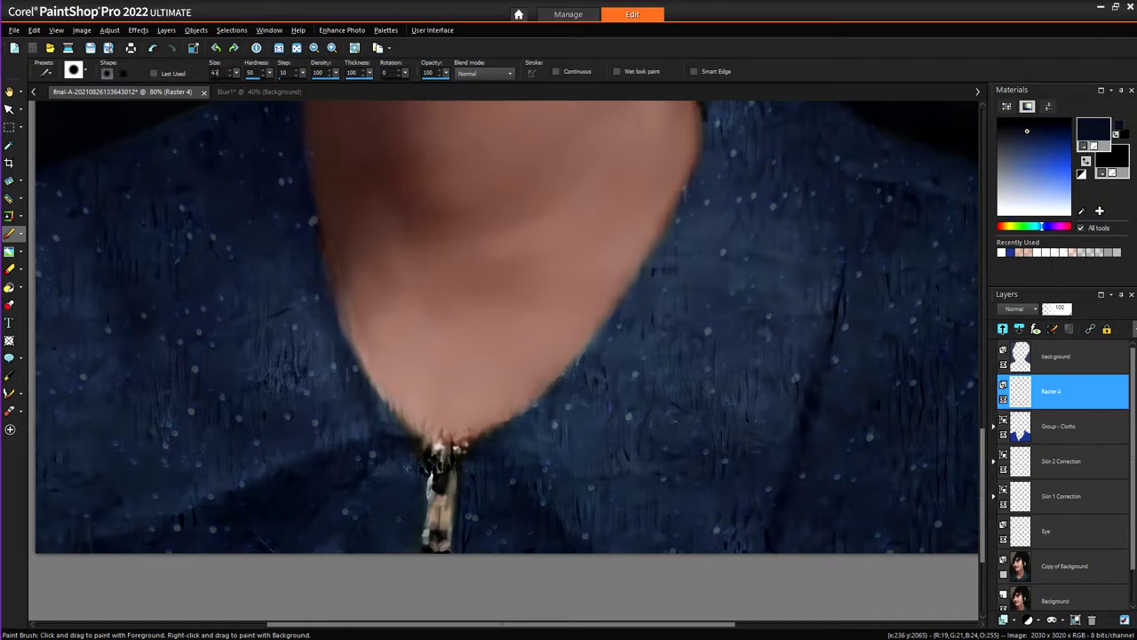
- Shrink the brush to size 7, hide Group - Cloths, and paint a dark navy touch-up near the neckline
click(240, 76)
click(240, 75)
click(1006, 435)
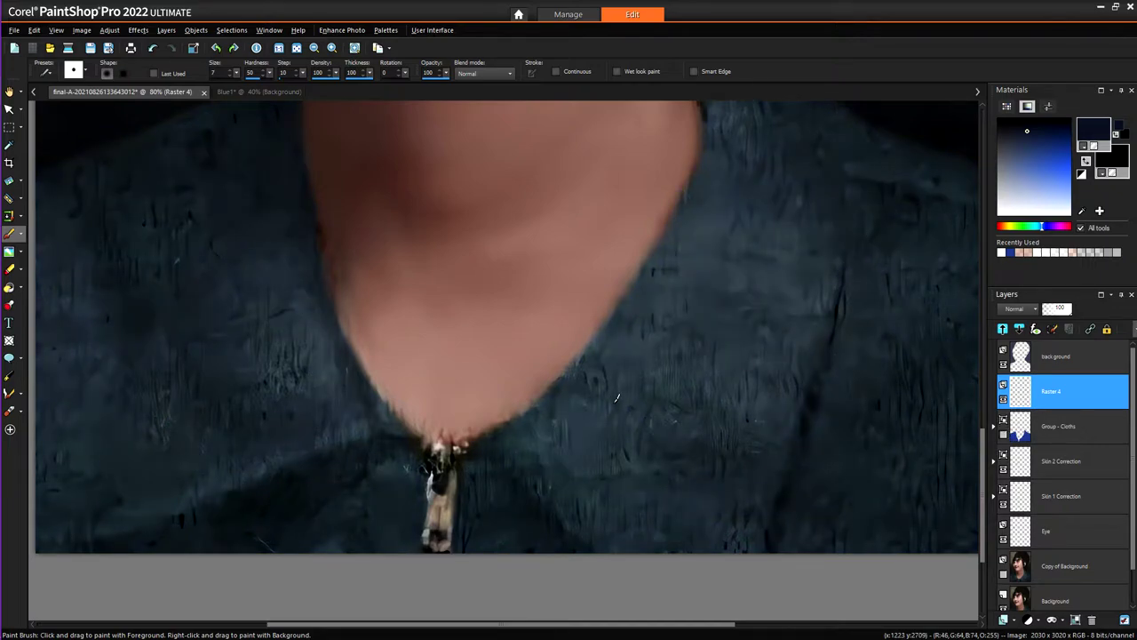
scroll(611, 395, down, 3)
scroll(258, 424, up, 1)
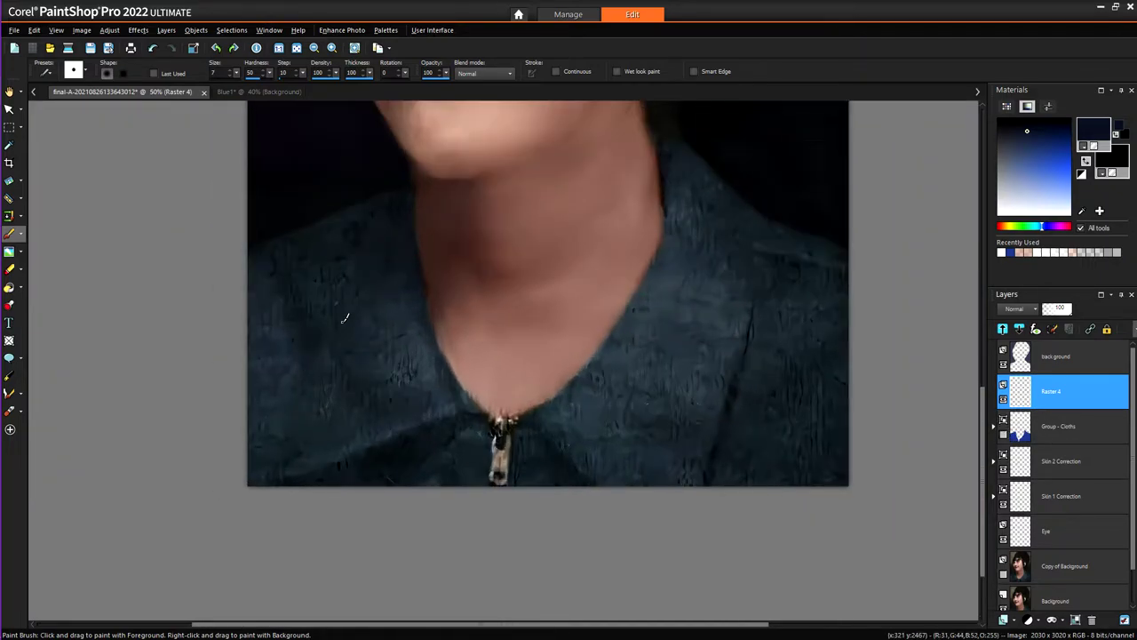
drag(346, 288, 338, 297)
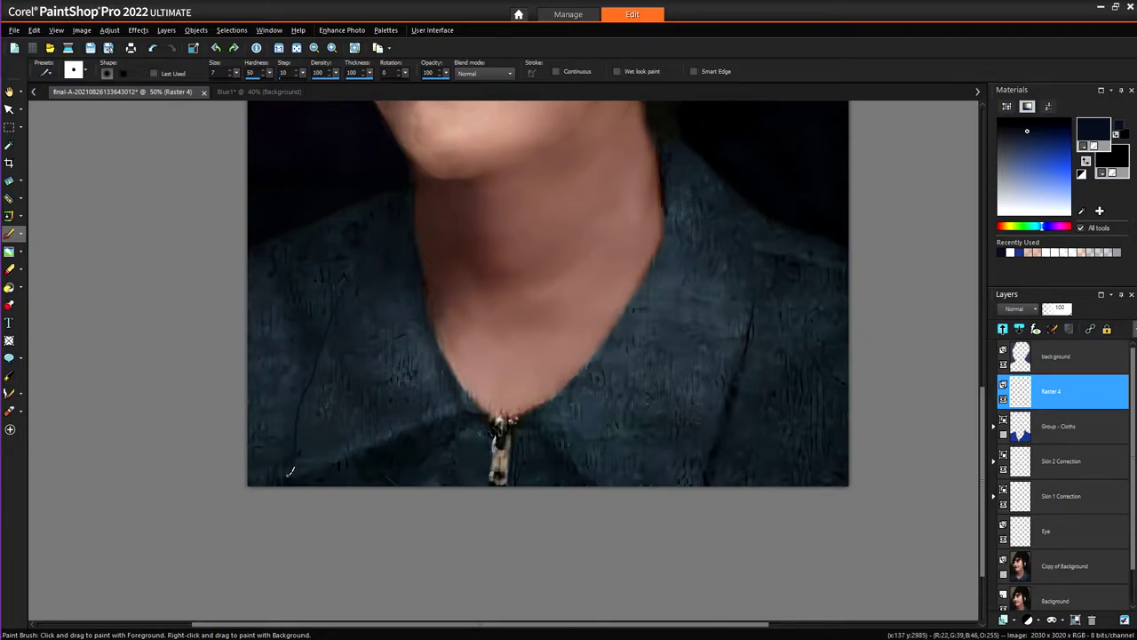
scroll(324, 378, up, 3)
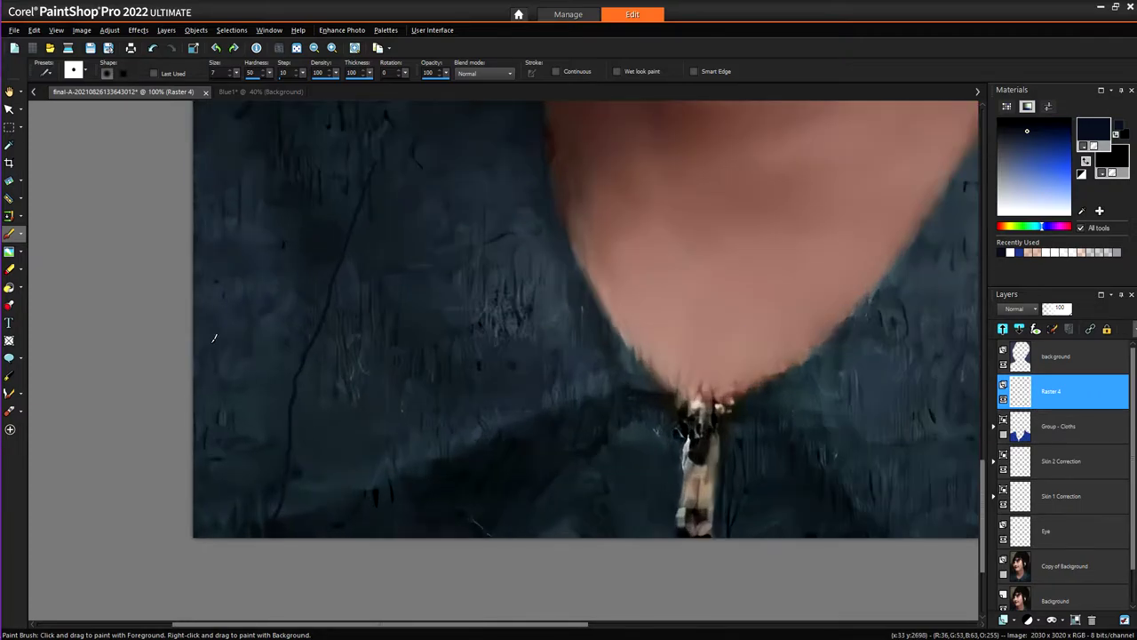
- Switch to the Smudge Brush and zoom in and out around the collar to inspect the blouse
click(9, 252)
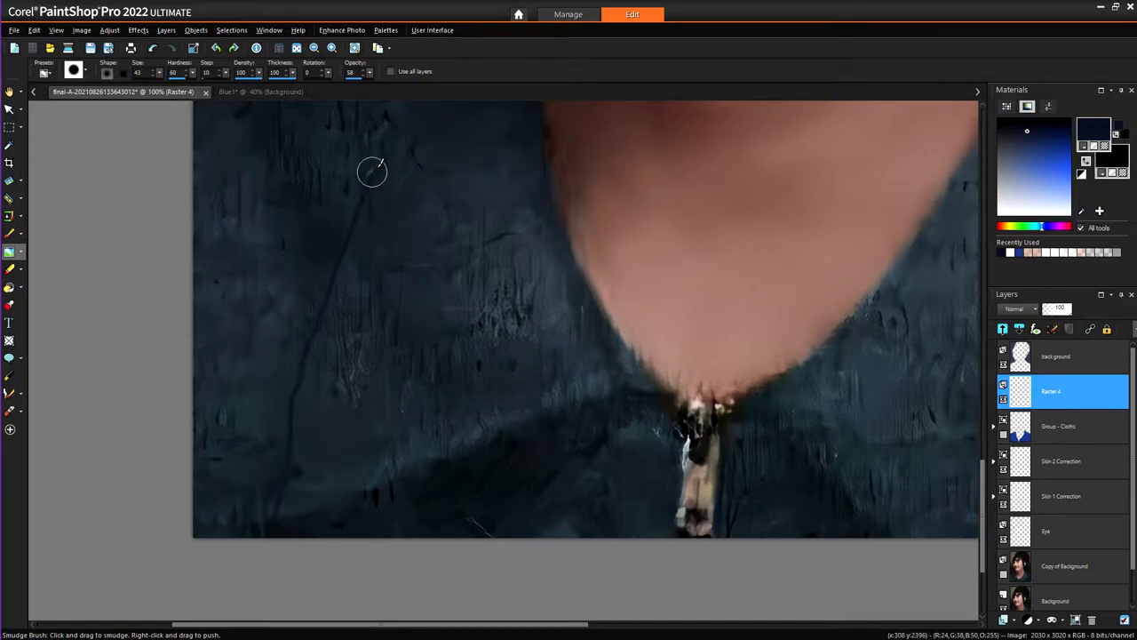
scroll(340, 248, down, 1)
scroll(340, 249, down, 2)
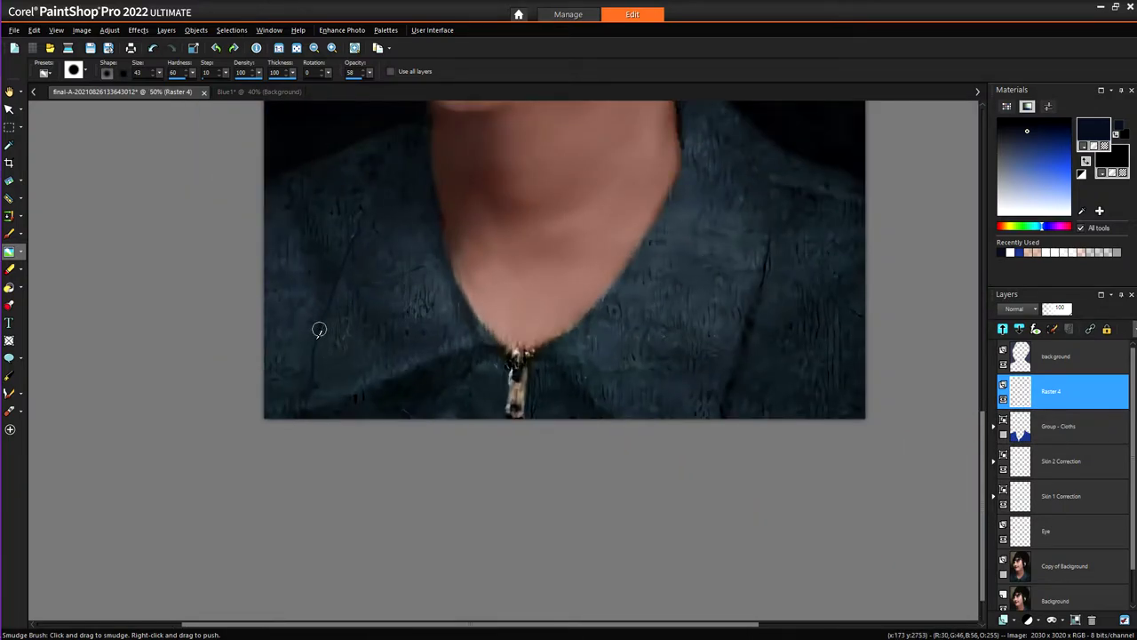
scroll(456, 328, down, 1)
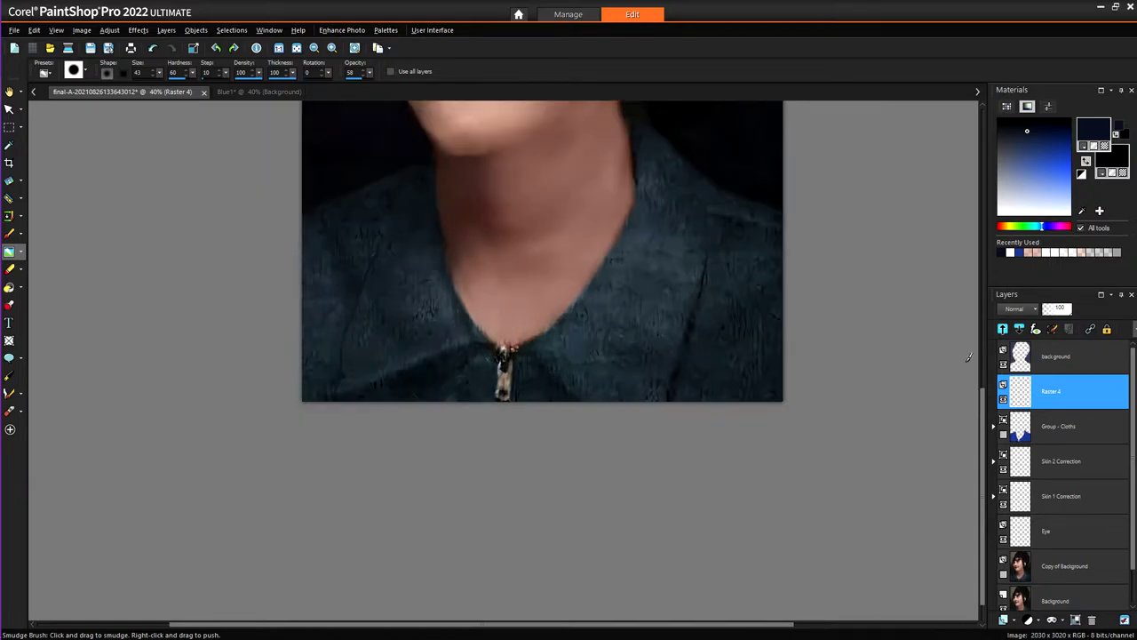
scroll(581, 358, up, 3)
scroll(136, 193, up, 1)
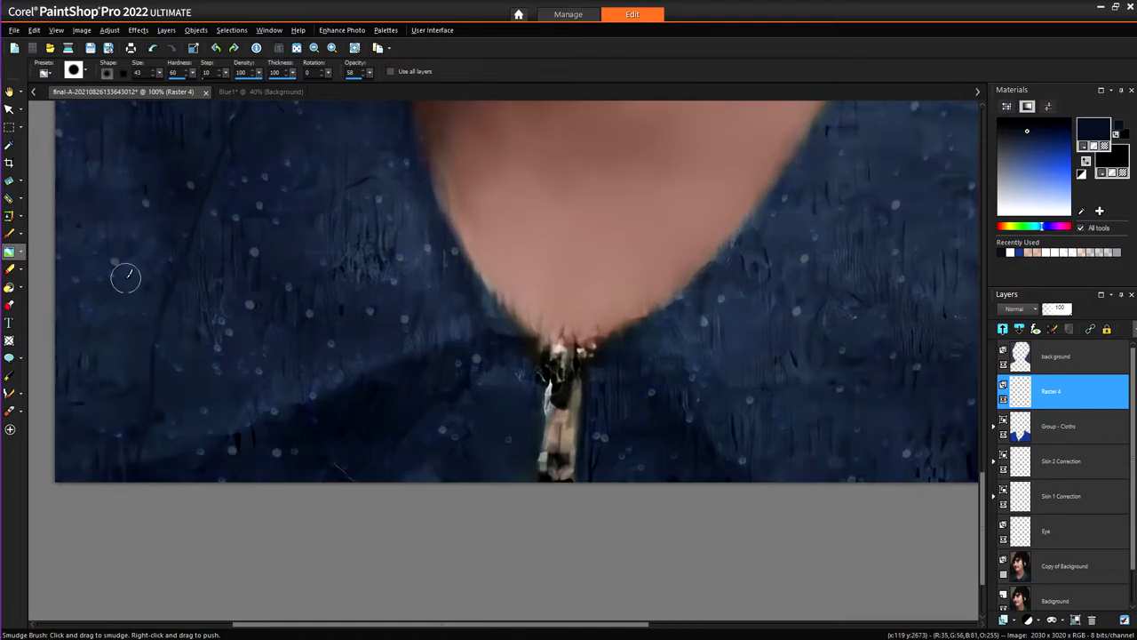
scroll(151, 417, up, 2)
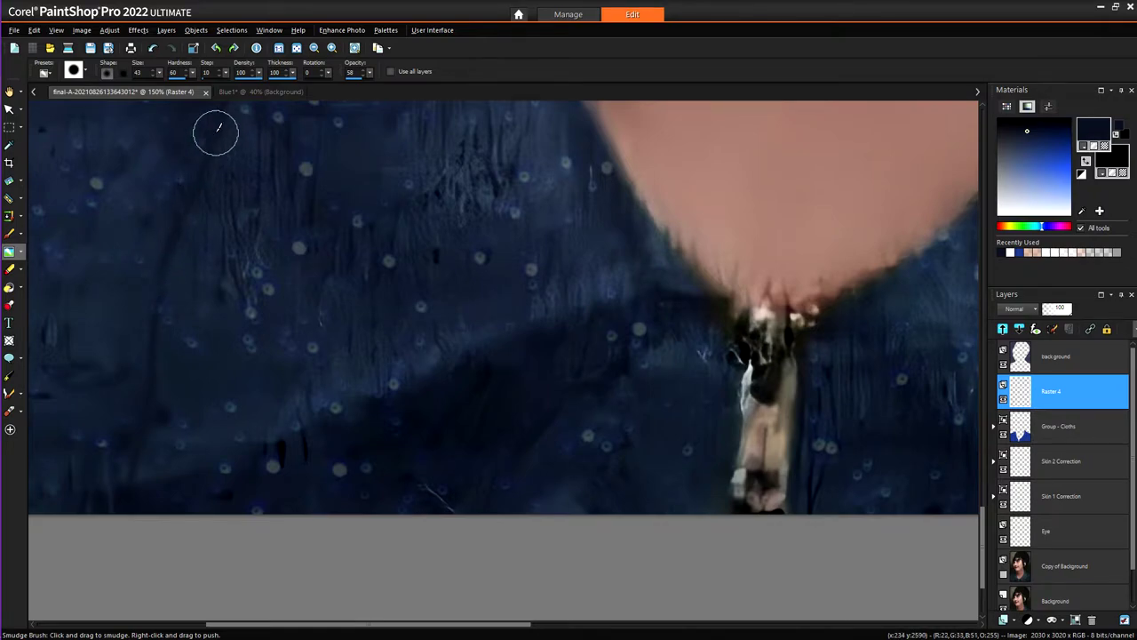
scroll(238, 123, down, 4)
scroll(238, 123, down, 2)
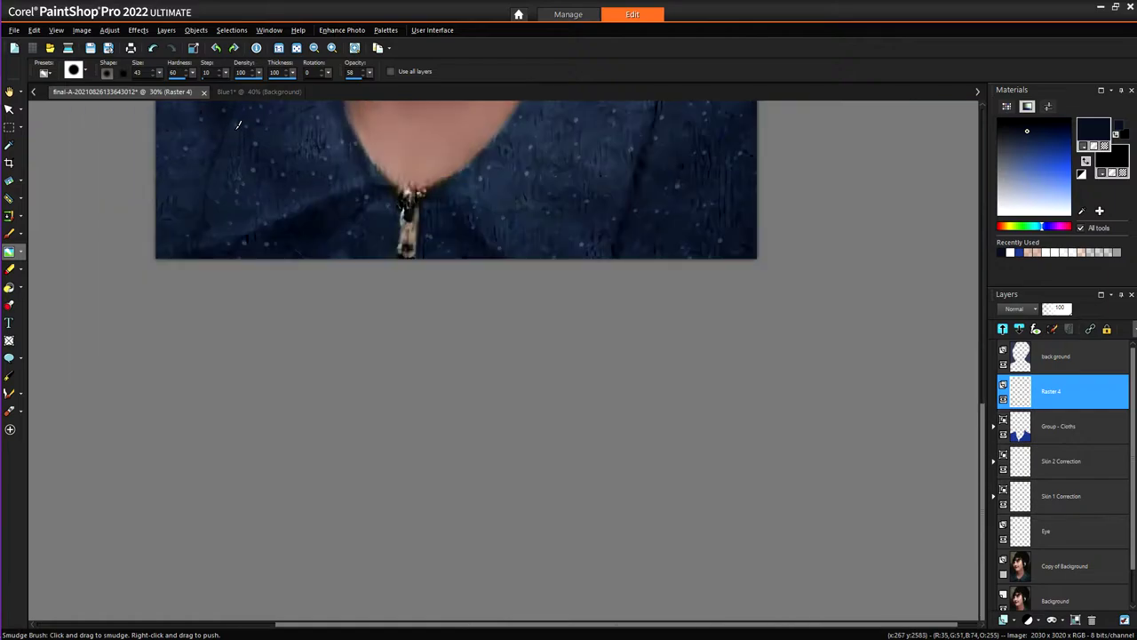
scroll(372, 568, up, 2)
scroll(373, 576, up, 3)
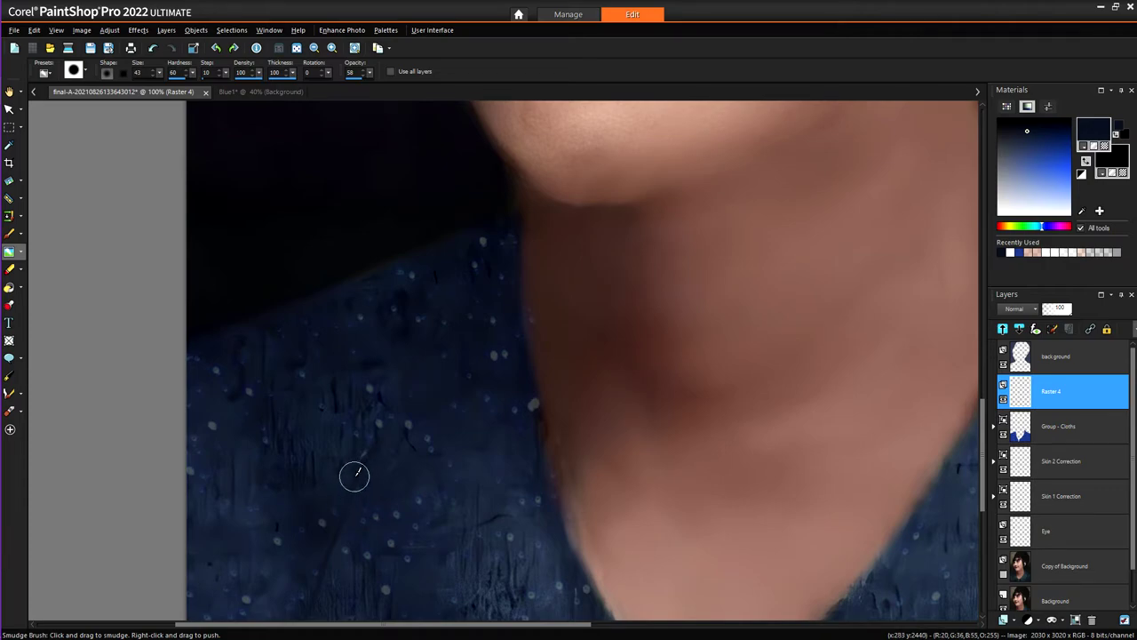
click(8, 244)
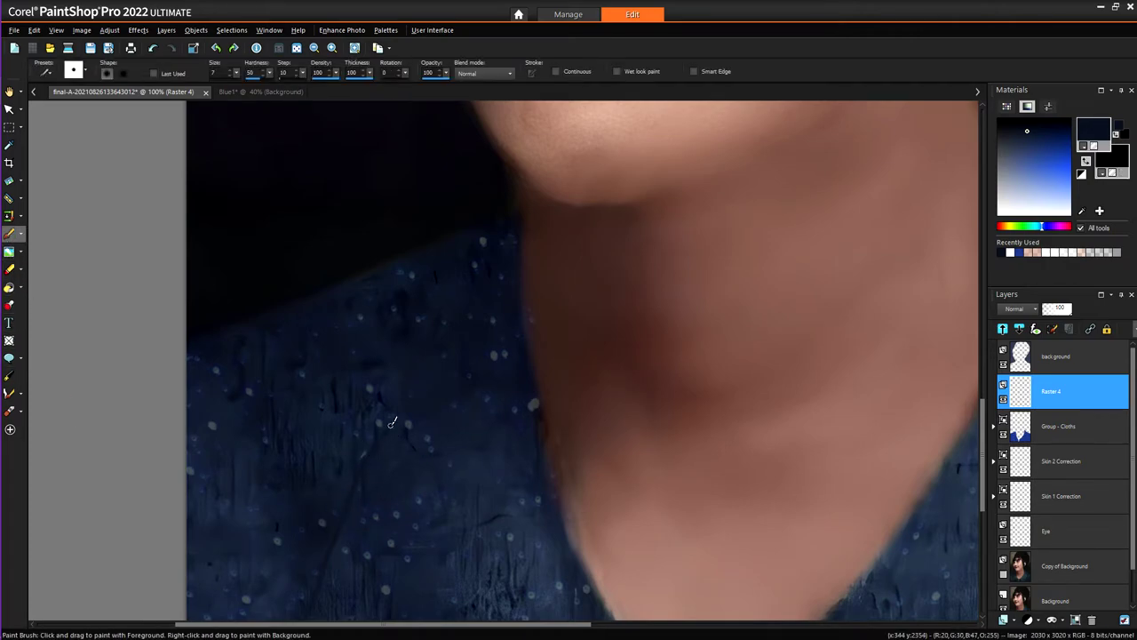
scroll(527, 411, down, 3)
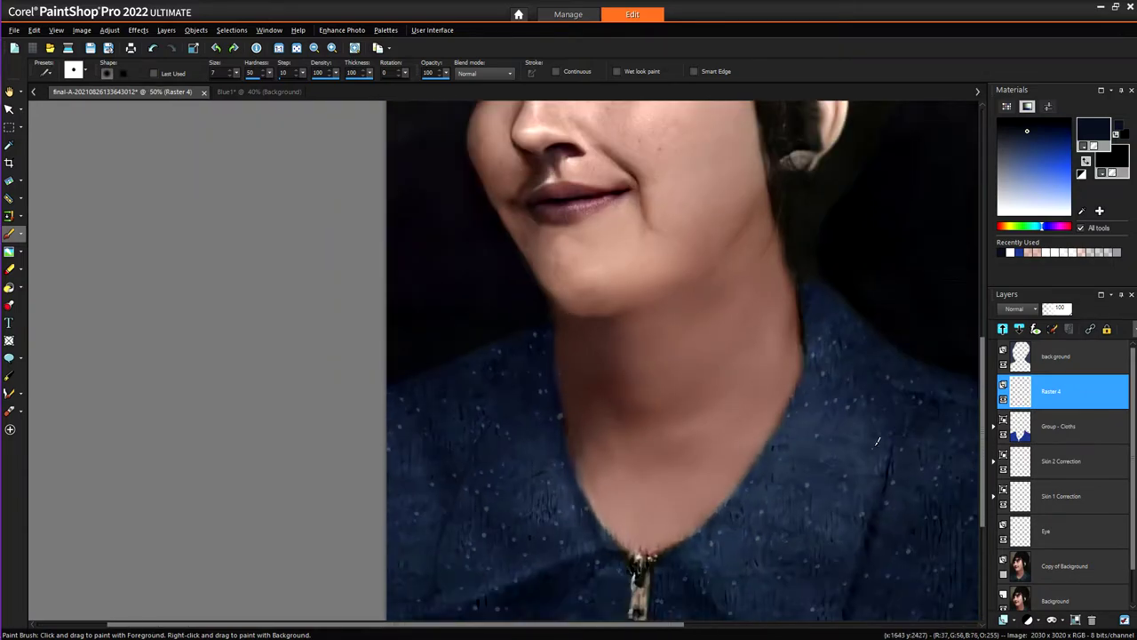
scroll(539, 380, up, 2)
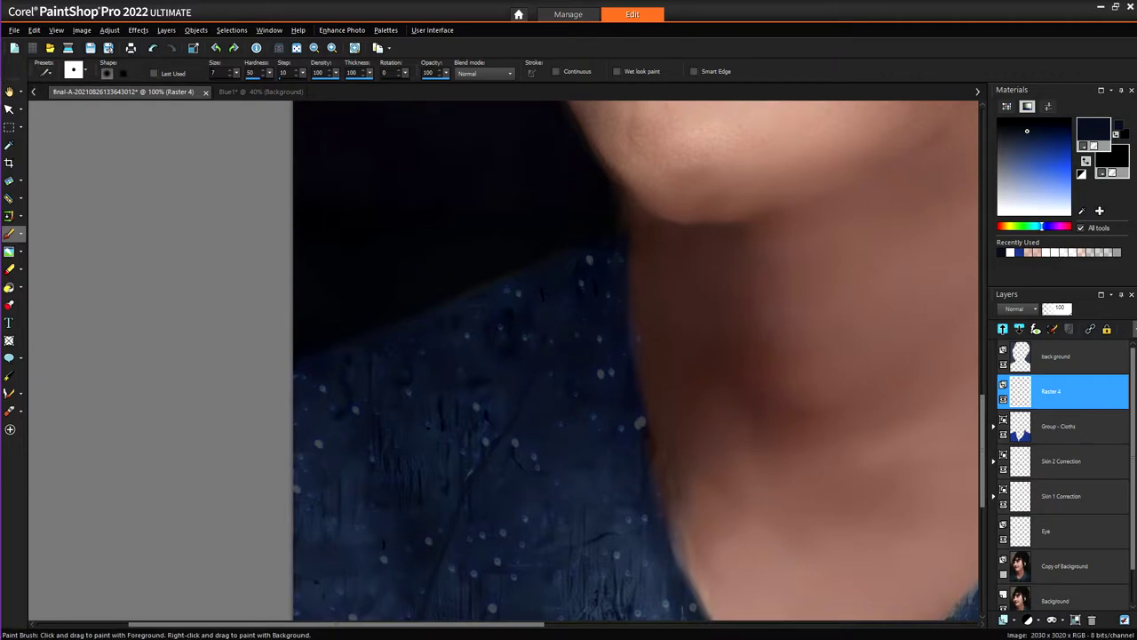
scroll(360, 234, up, 3)
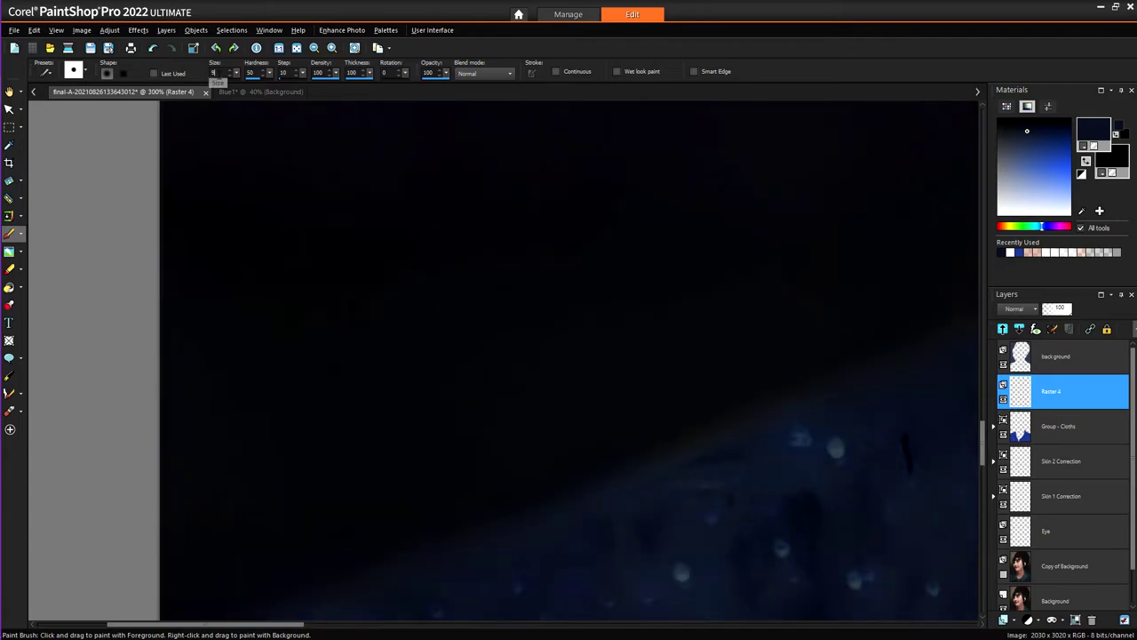
scroll(769, 452, down, 5)
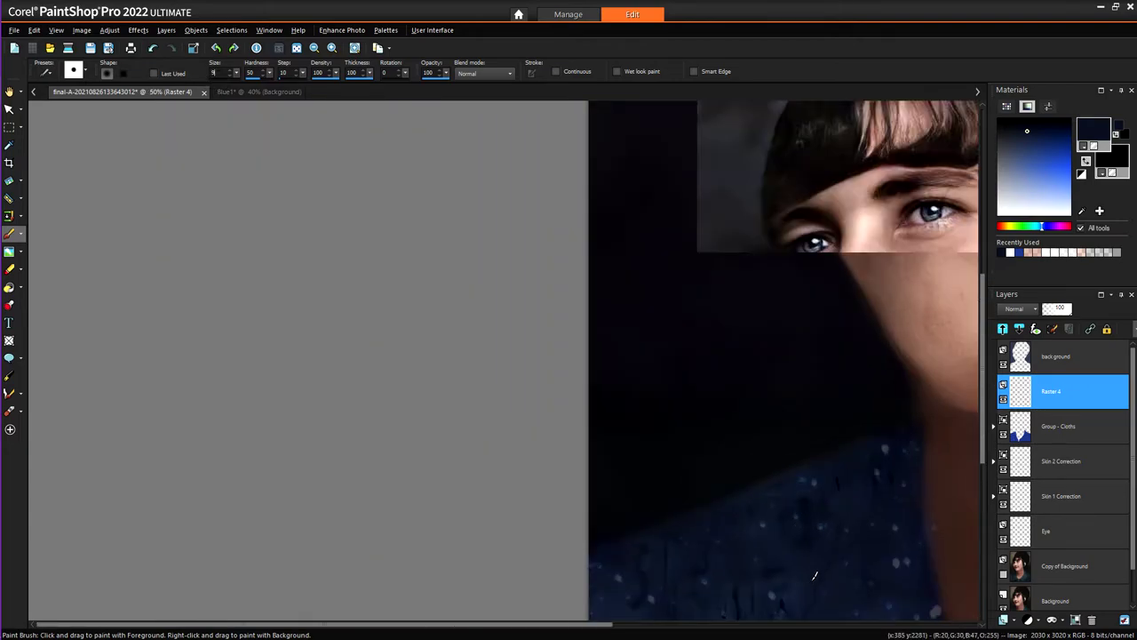
click(9, 91)
drag(812, 593, 430, 425)
scroll(426, 422, up, 3)
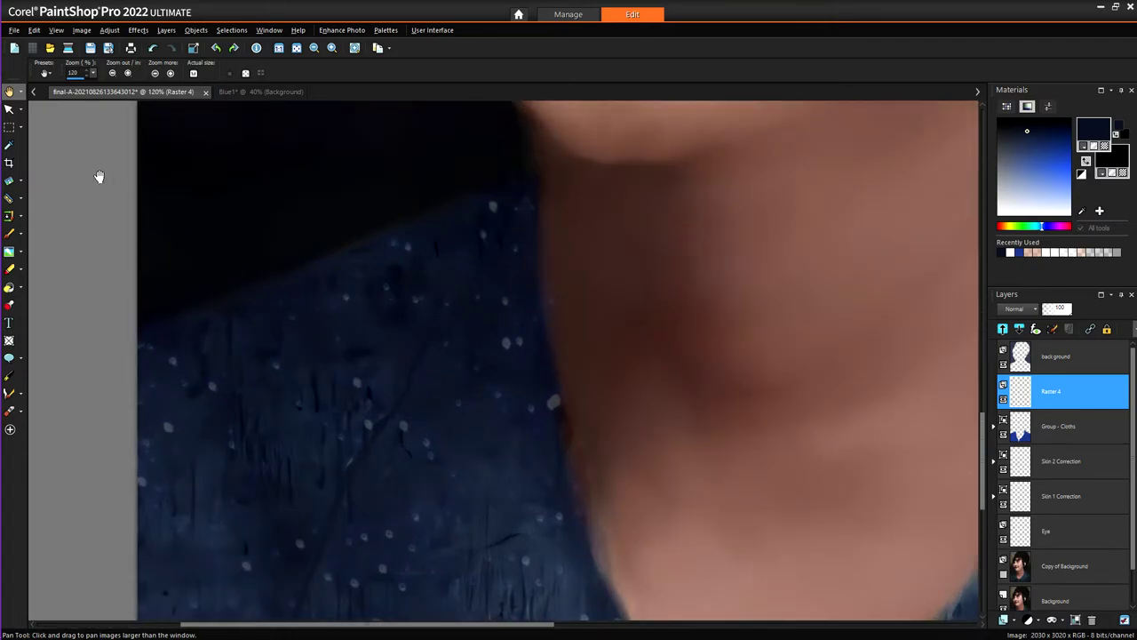
click(9, 232)
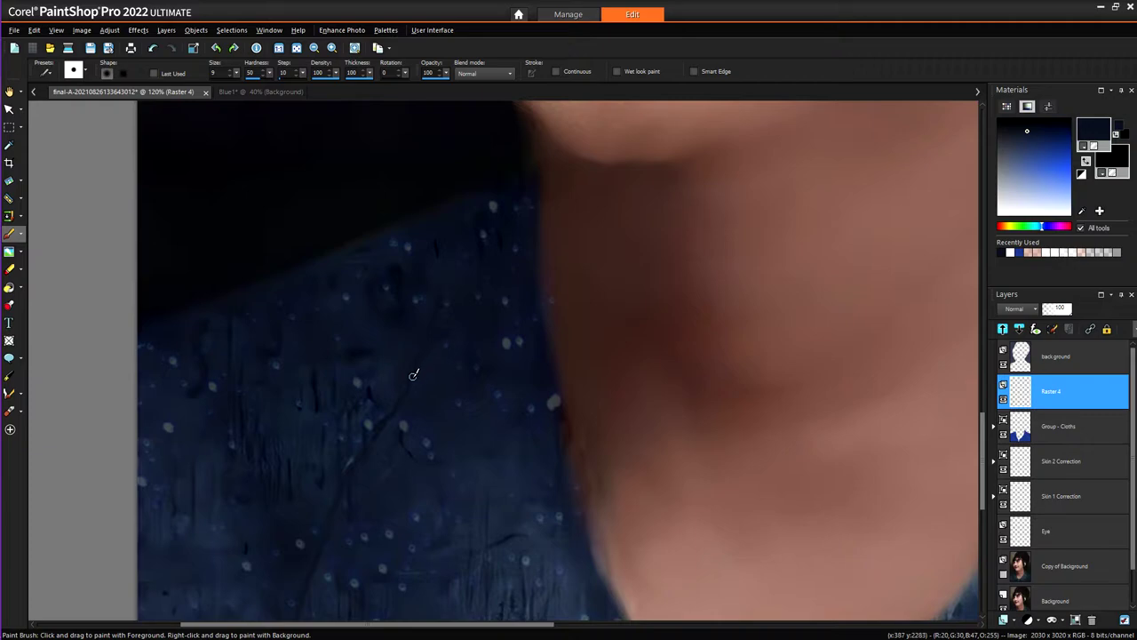
scroll(418, 381, down, 3)
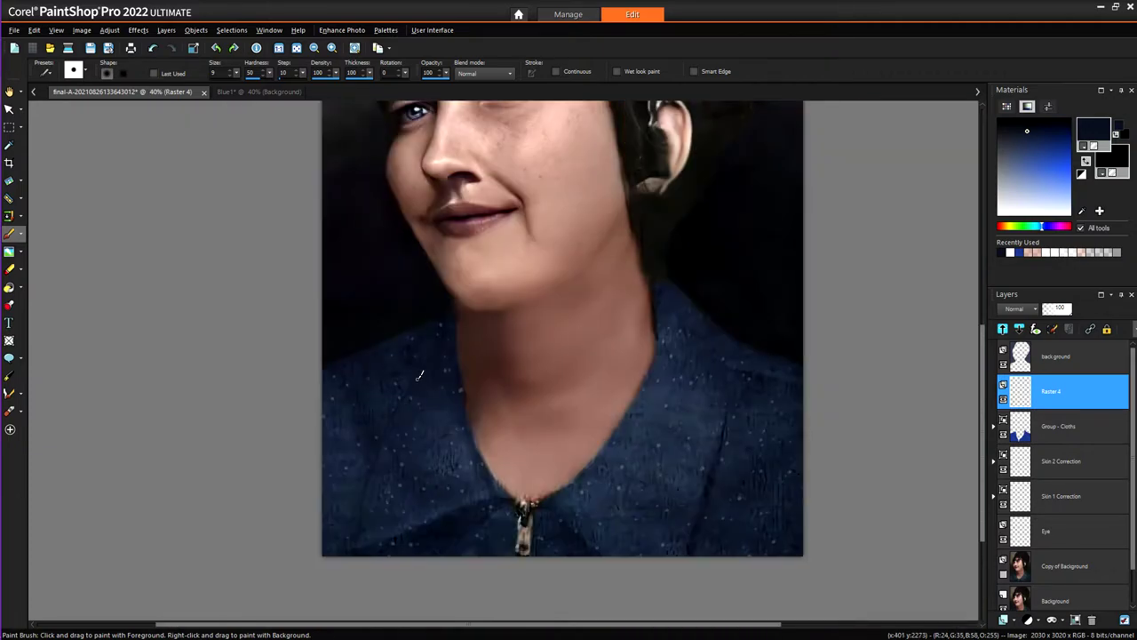
scroll(419, 376, down, 2)
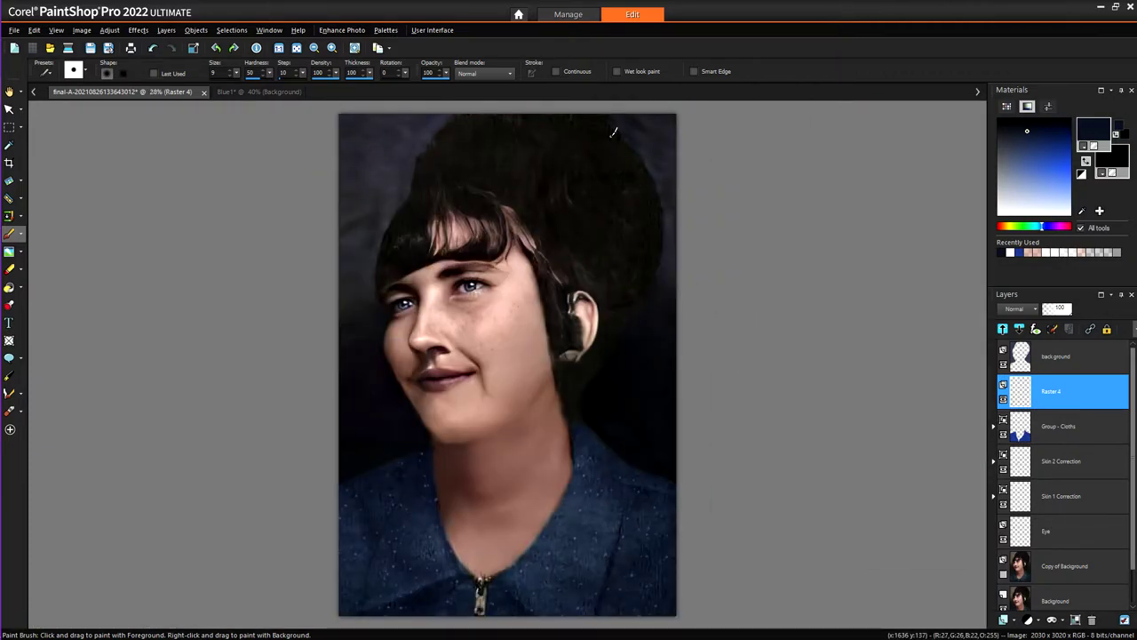
scroll(616, 132, up, 5)
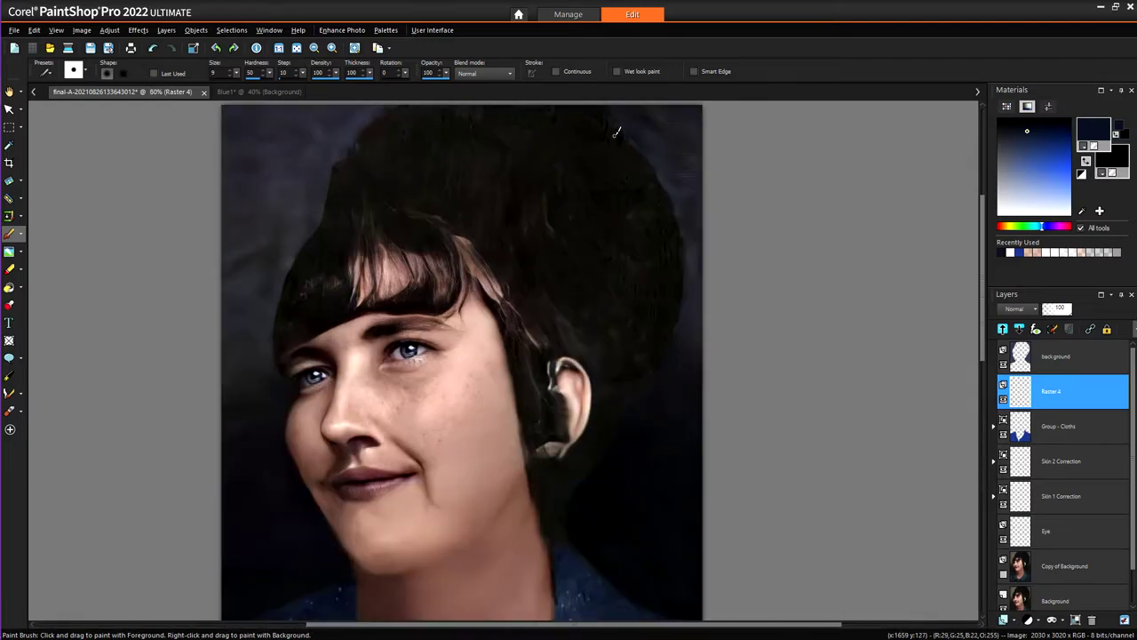
scroll(617, 132, up, 2)
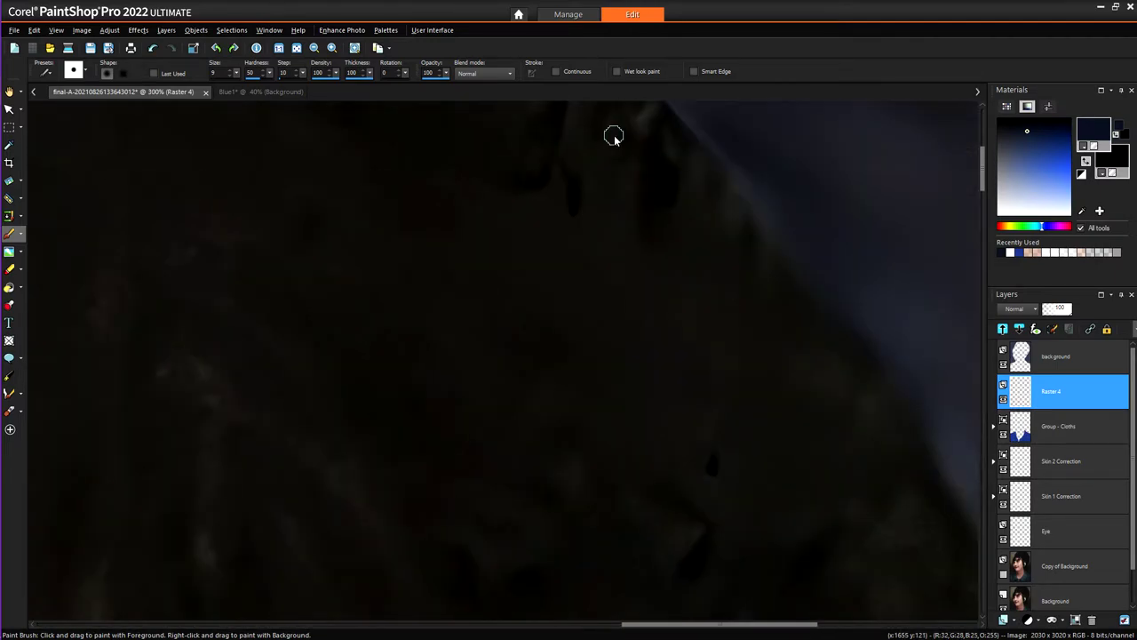
scroll(201, 466, down, 7)
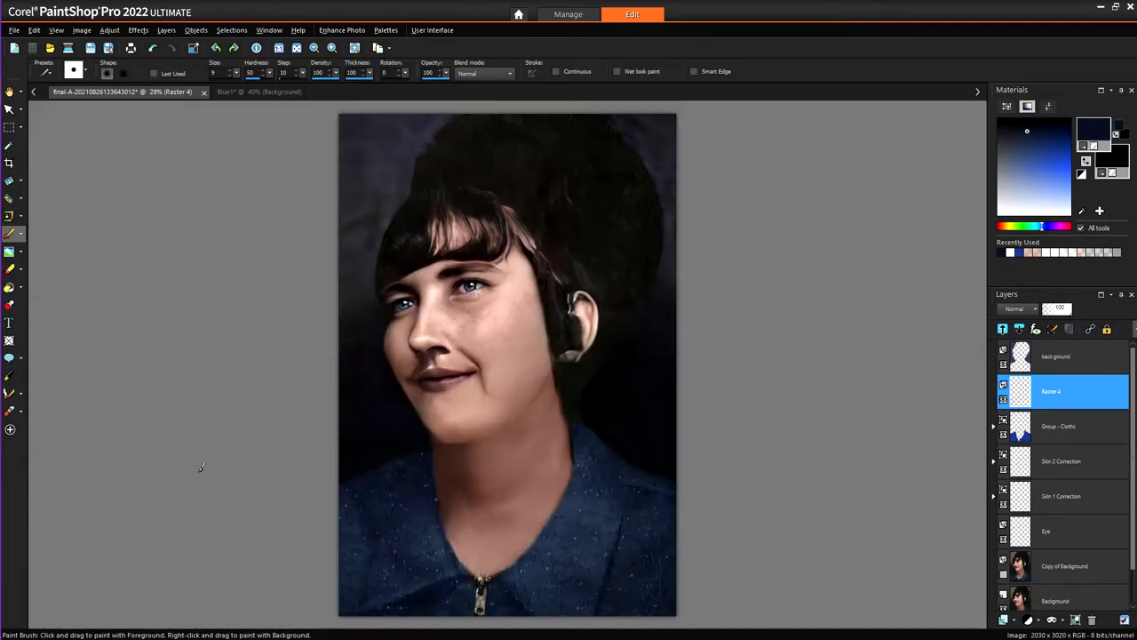
scroll(401, 307, up, 5)
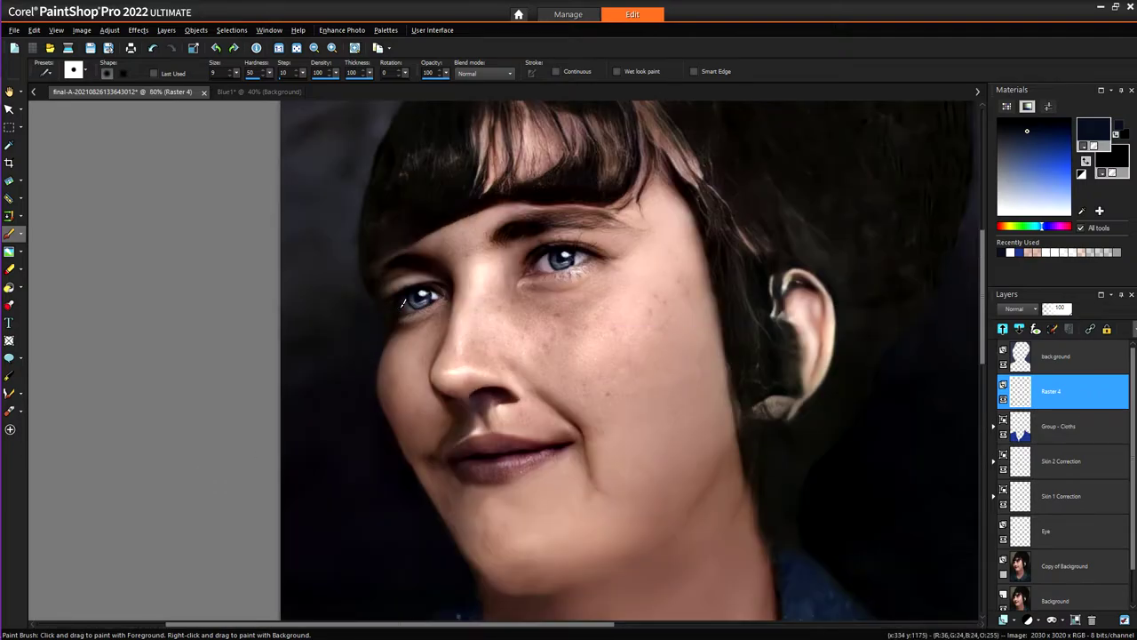
scroll(399, 305, up, 1)
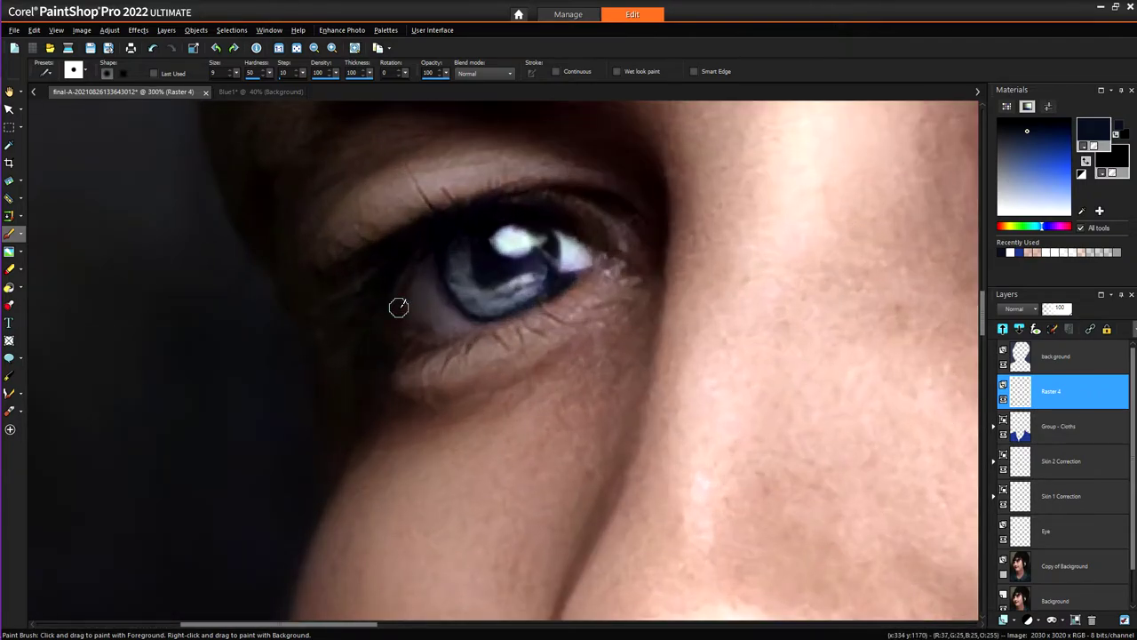
scroll(398, 306, down, 7)
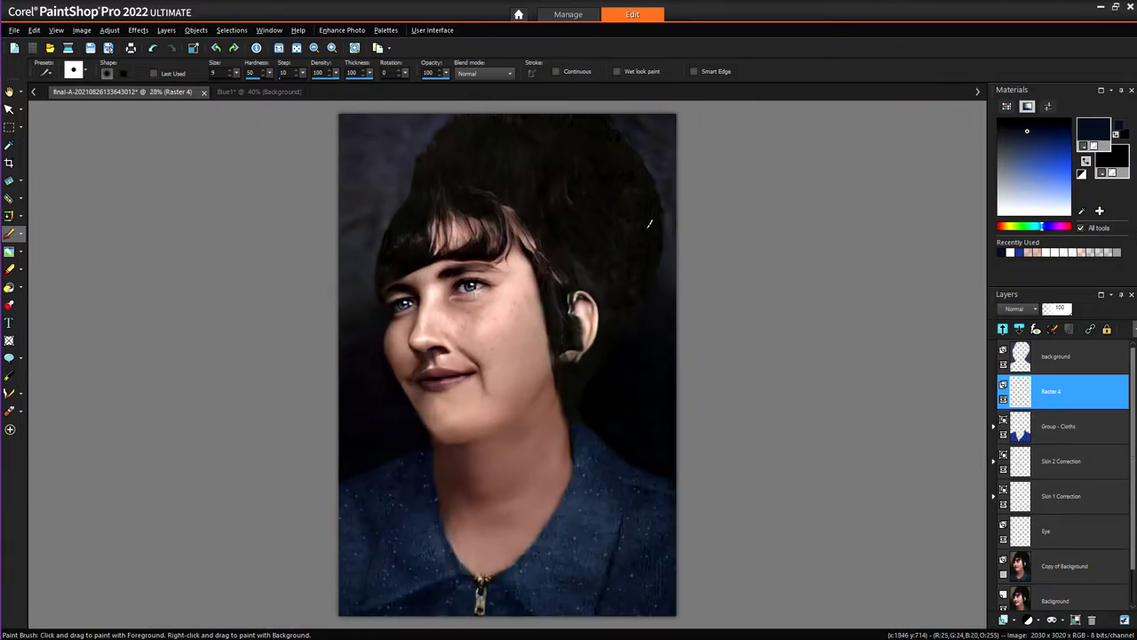
scroll(613, 133, up, 7)
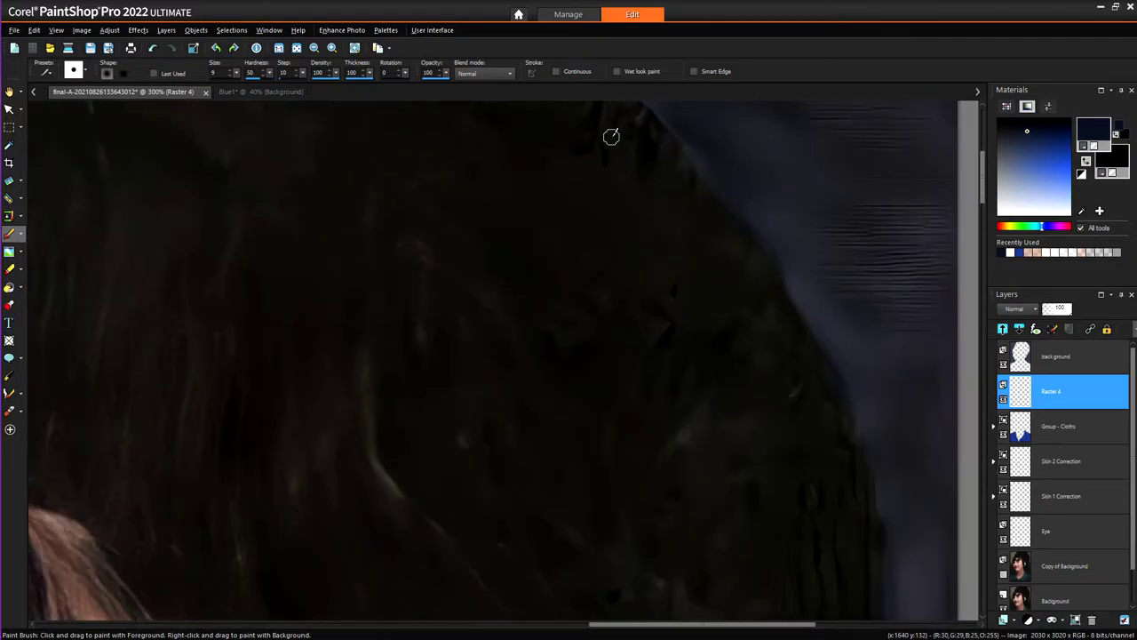
scroll(592, 216, down, 7)
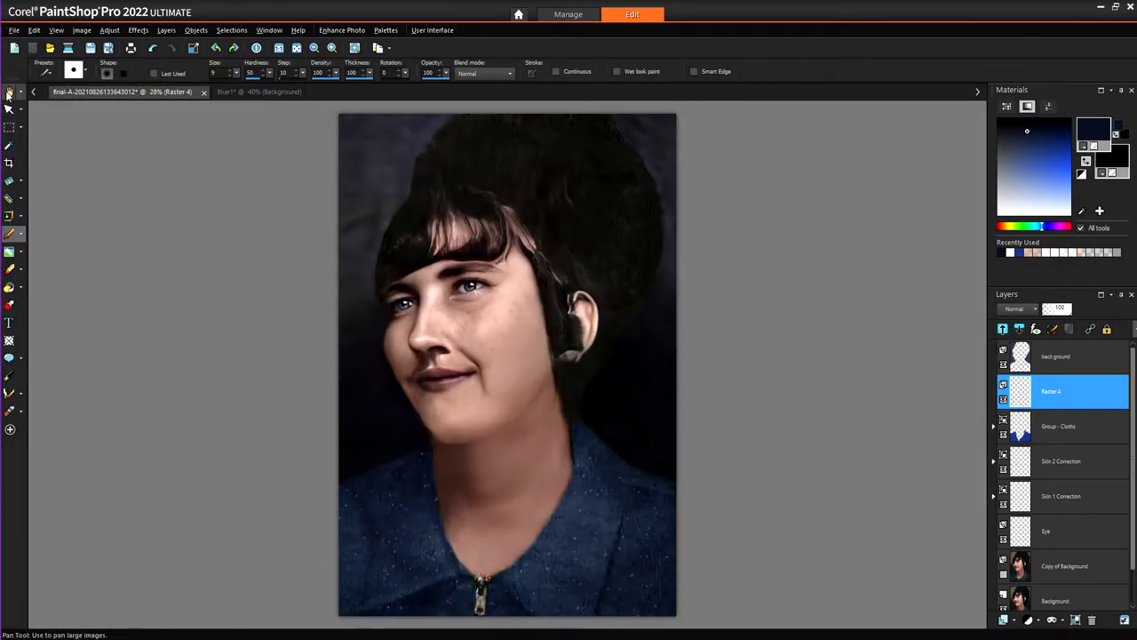
- Zoom in to 100% on the neck and collar above the zipper, then select the Paint Brush
click(9, 94)
scroll(686, 143, up, 7)
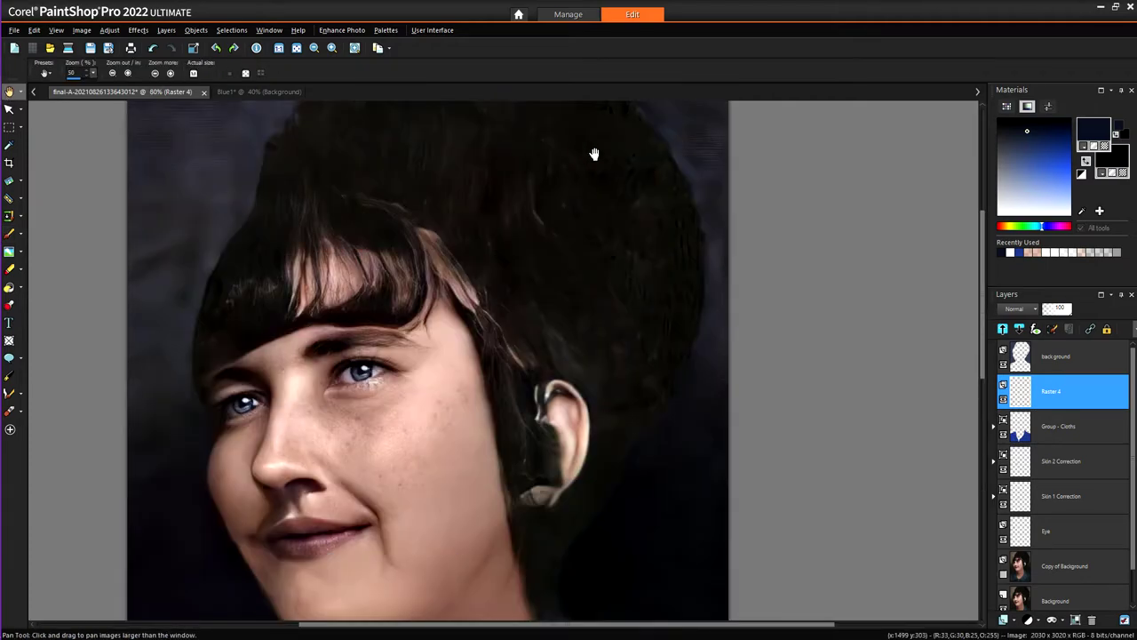
scroll(572, 369, down, 3)
scroll(462, 460, down, 8)
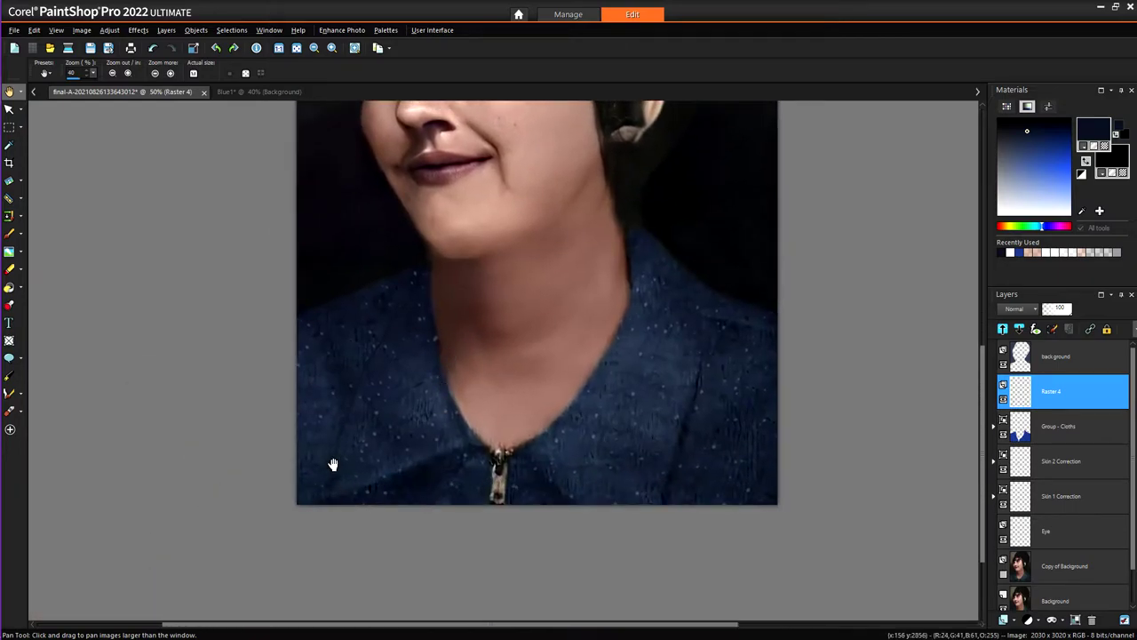
scroll(329, 464, up, 3)
scroll(320, 413, up, 4)
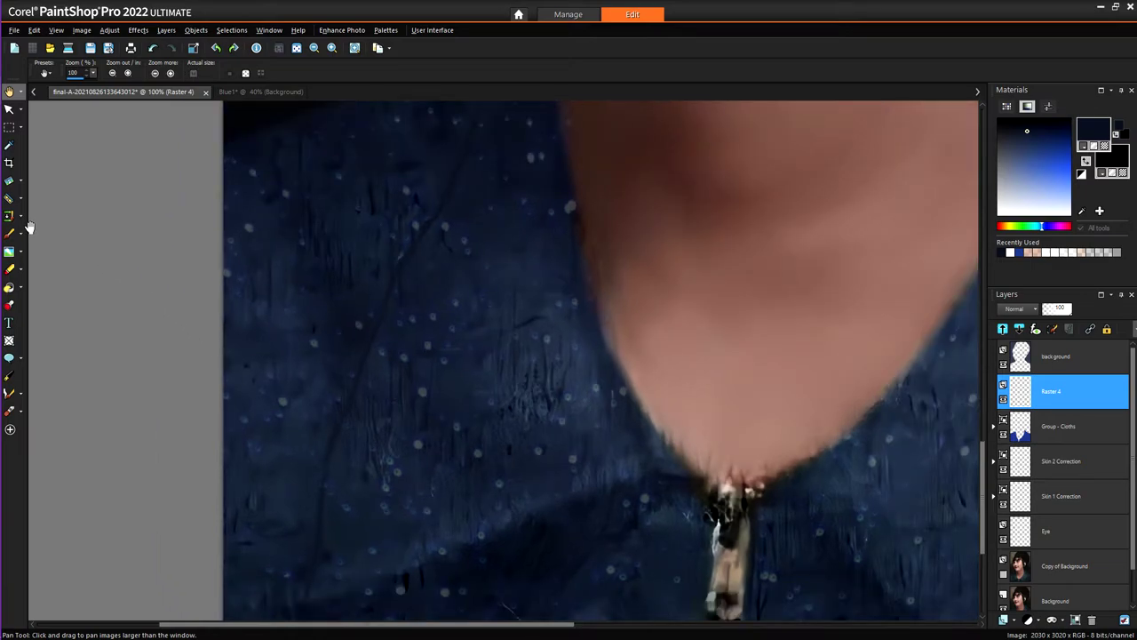
click(9, 232)
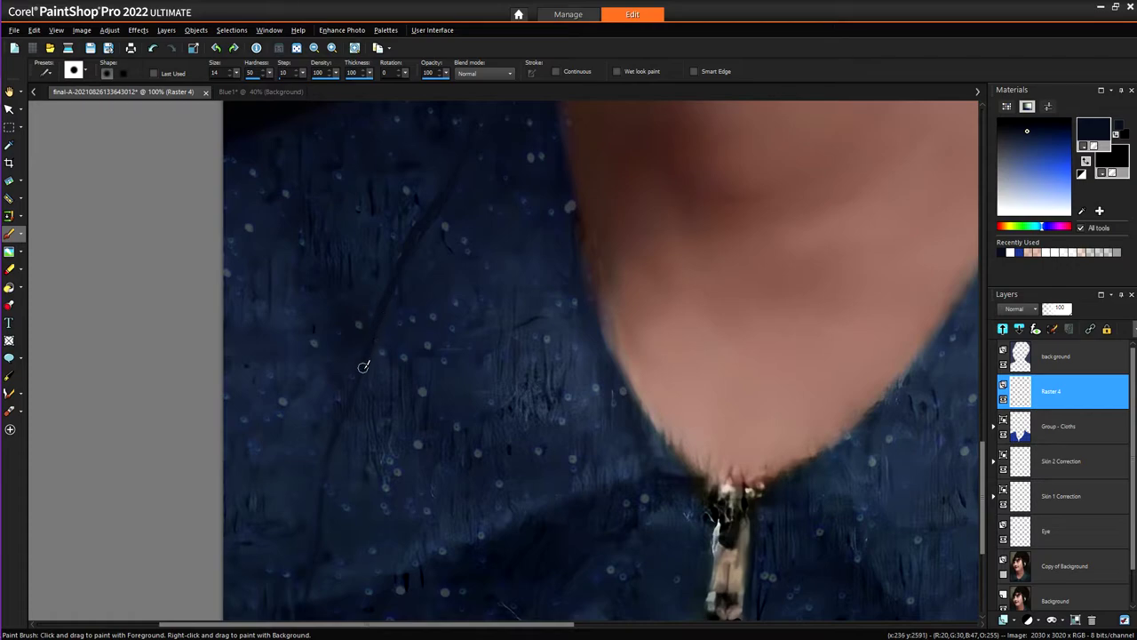
- Paint a dark navy line along the blouse's left fold and smudge it into the fabric
drag(329, 460, 319, 518)
click(9, 252)
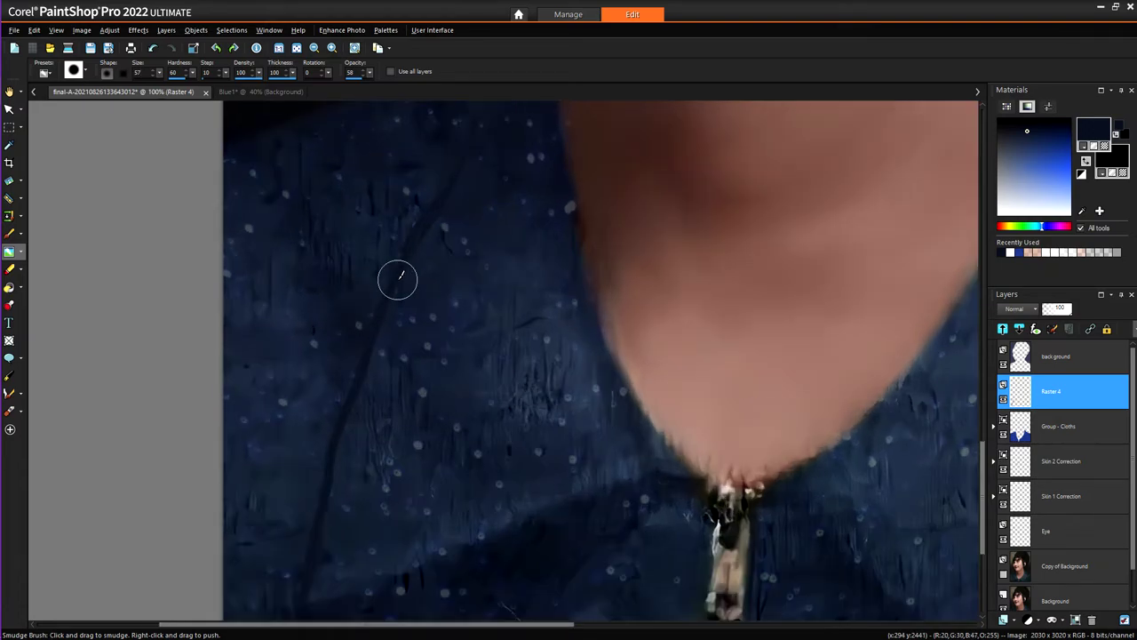
drag(399, 274, 442, 194)
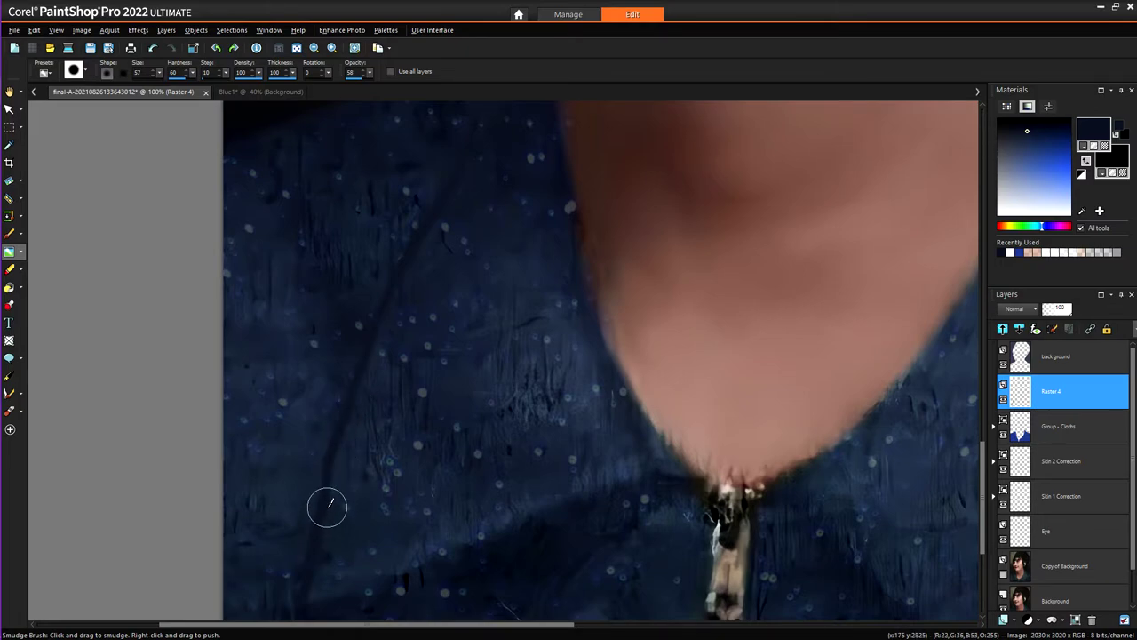
mouse_move(323, 515)
mouse_down()
mouse_move(329, 423)
mouse_move(363, 373)
mouse_up()
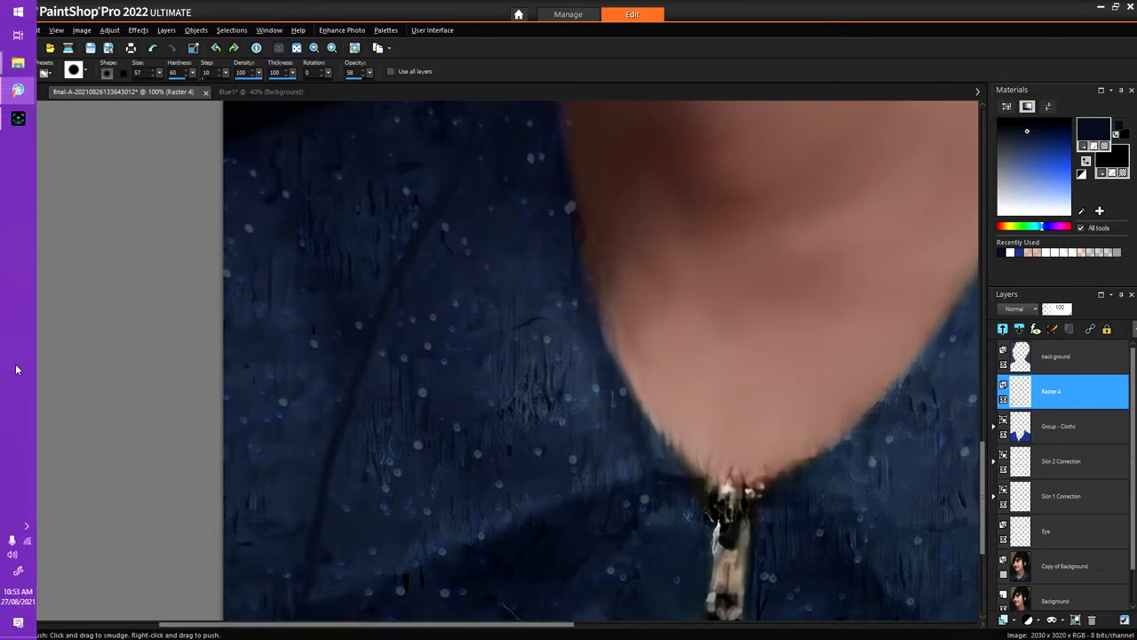
right_click(18, 347)
click(71, 557)
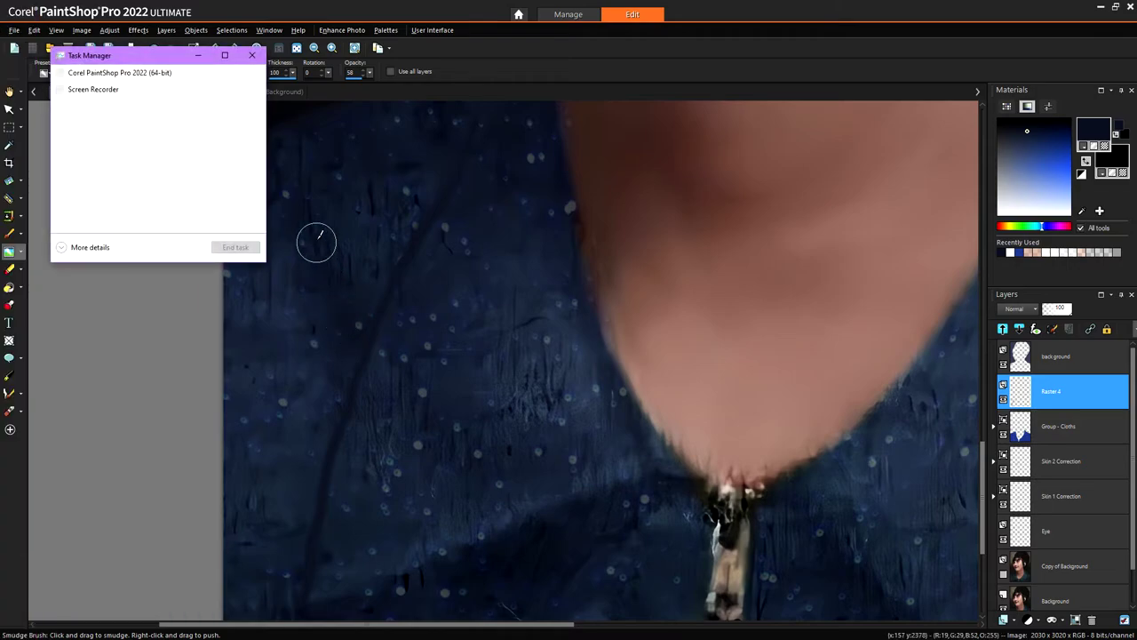
click(69, 251)
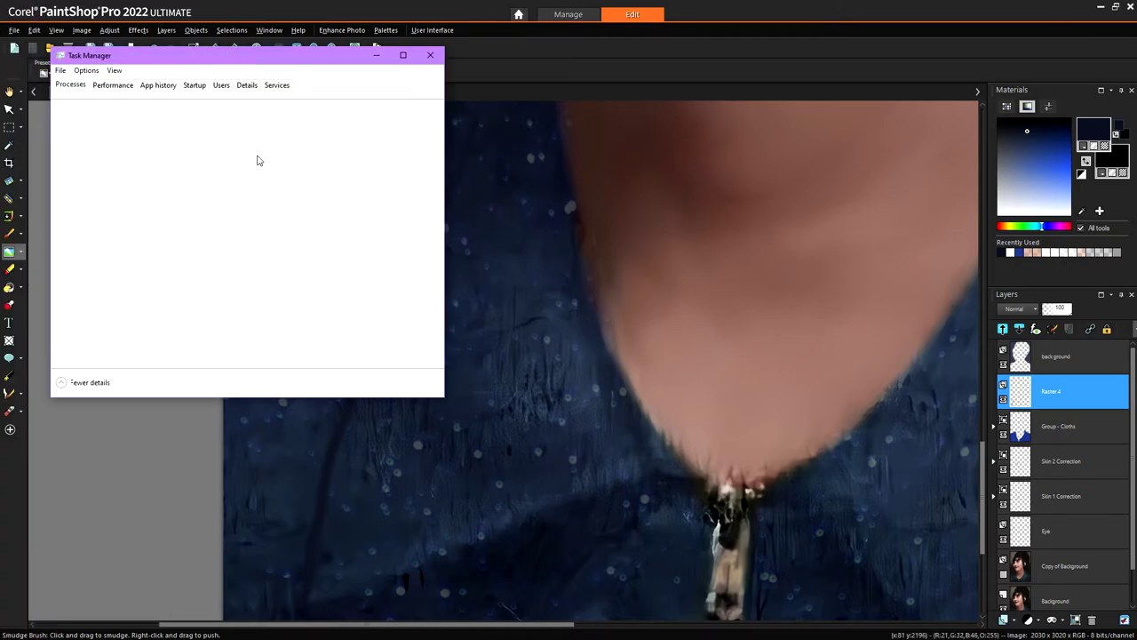
click(127, 87)
click(121, 149)
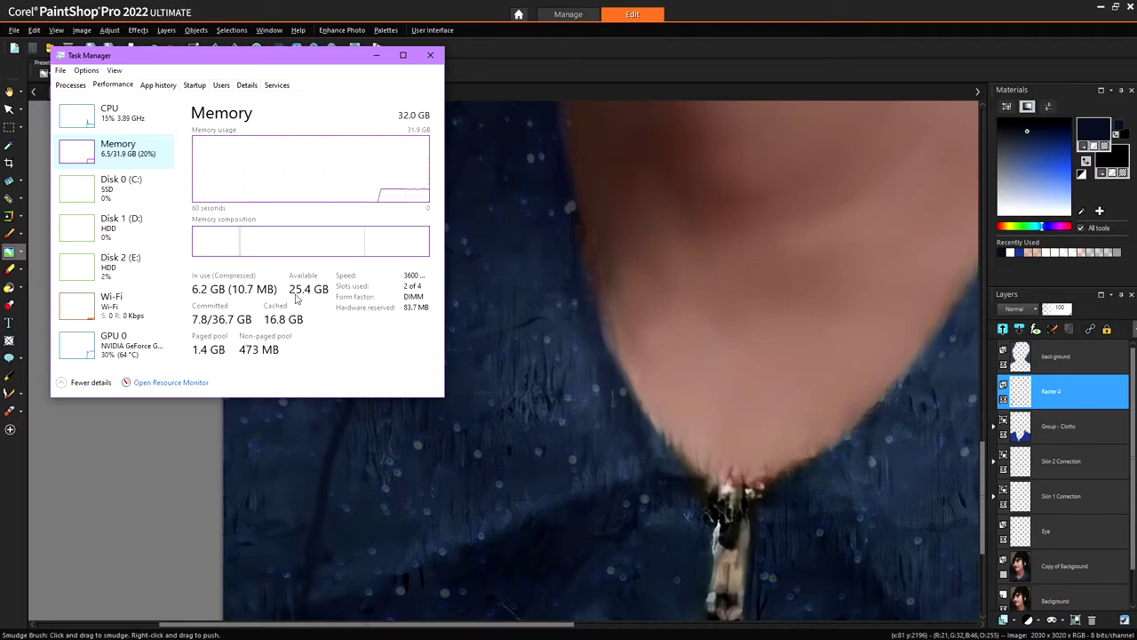
click(61, 71)
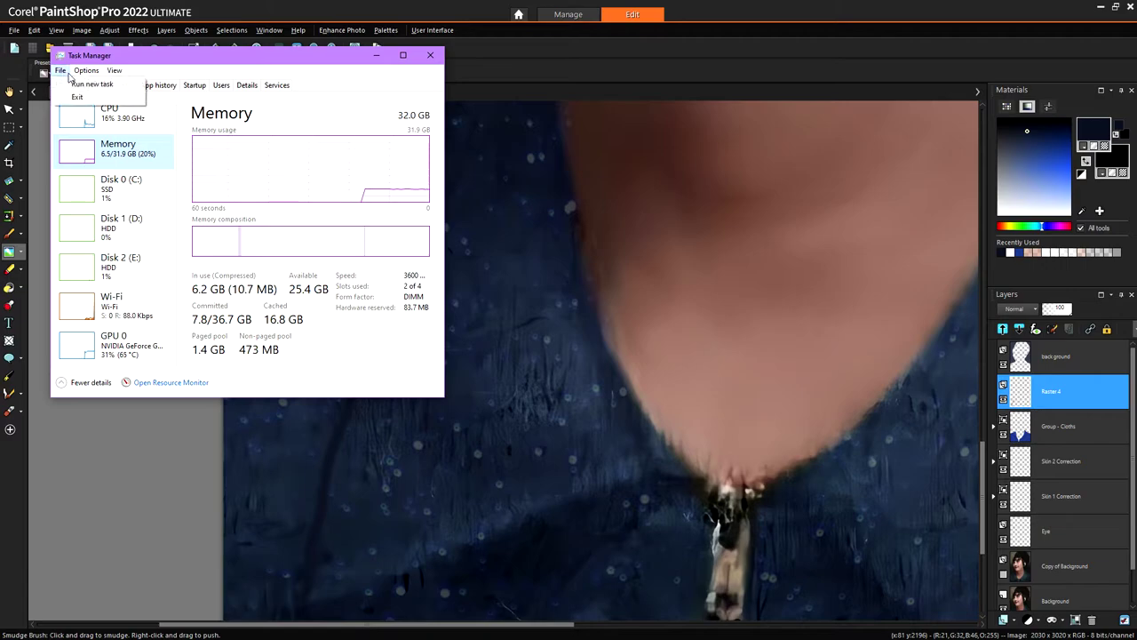
mouse_move(114, 70)
click(219, 65)
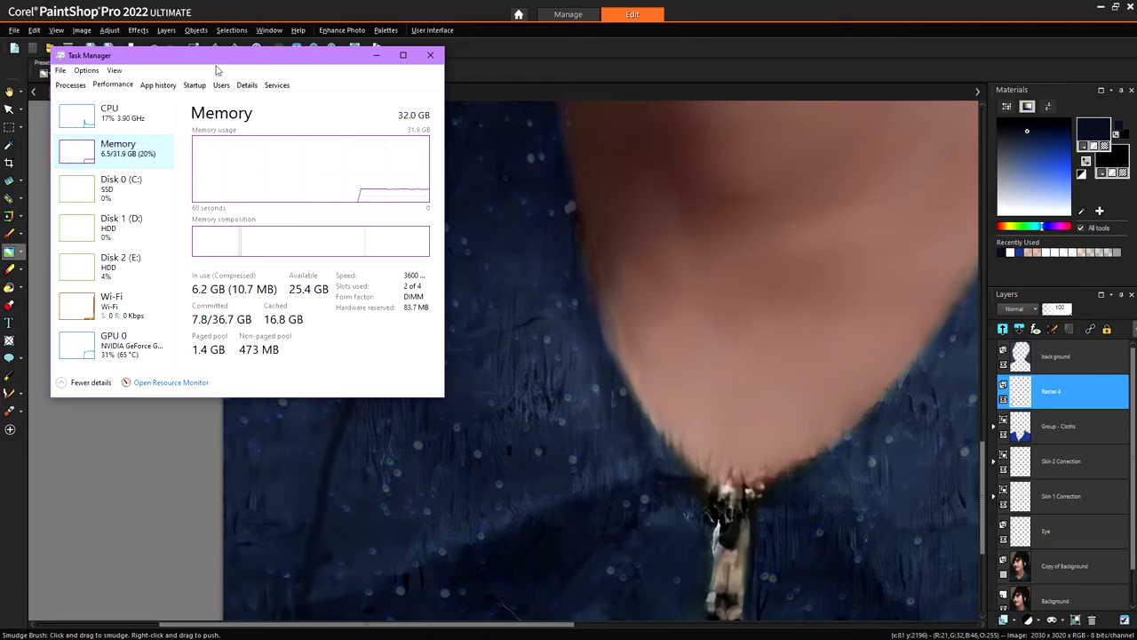
click(81, 84)
click(193, 158)
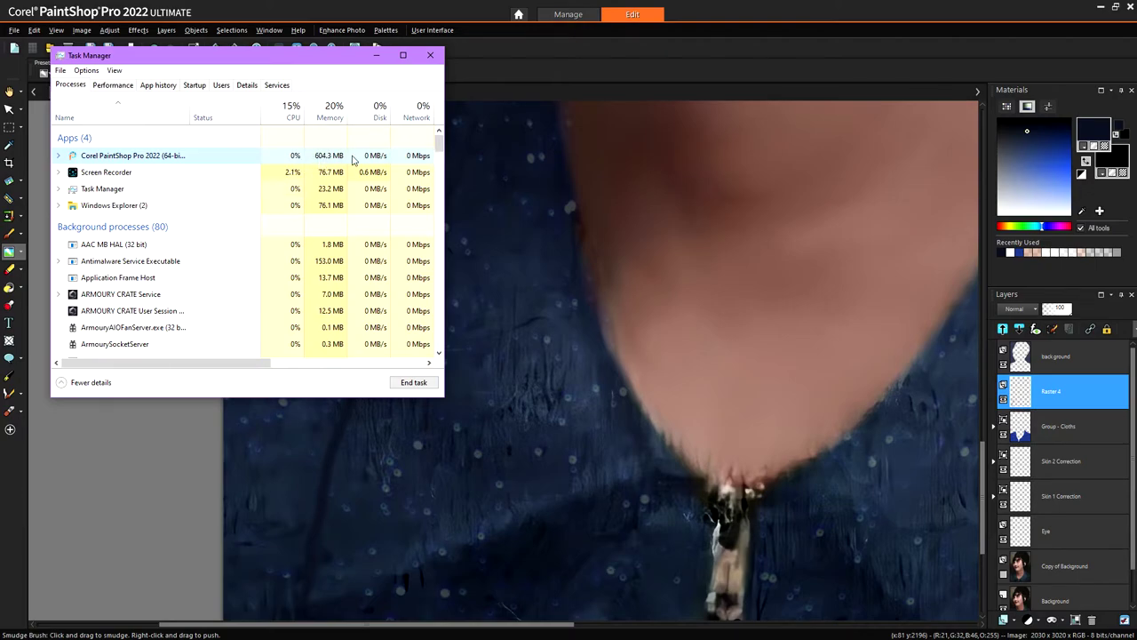
- Return to PaintShop Pro and smudge the seam line down the blouse's lower-left side
click(432, 57)
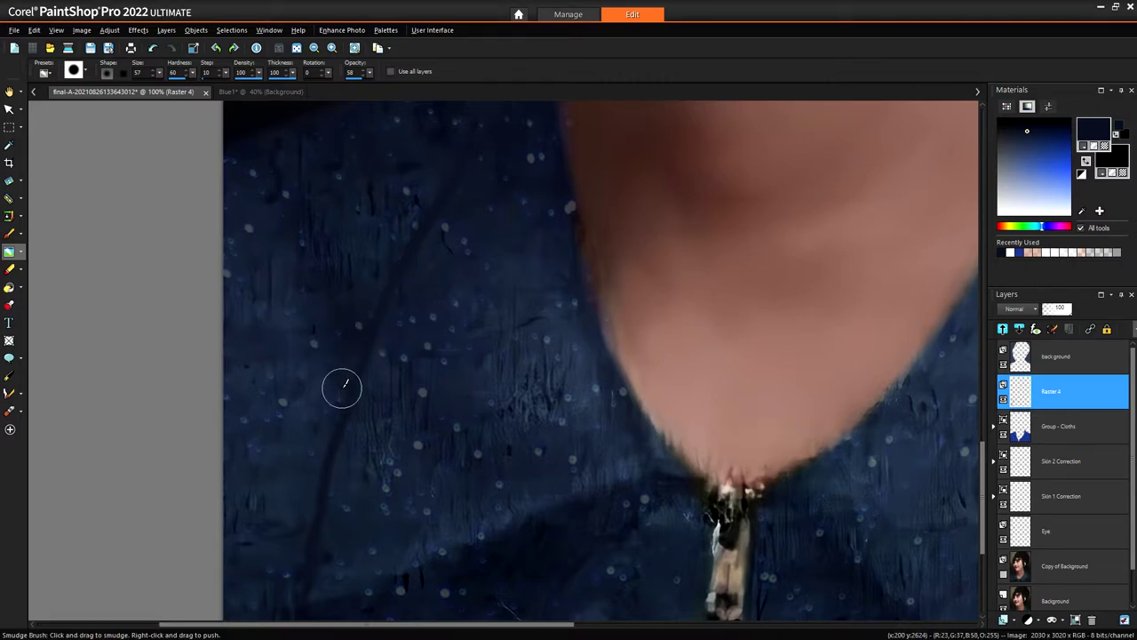
mouse_move(342, 386)
mouse_down()
mouse_move(341, 432)
mouse_move(314, 485)
mouse_move(307, 571)
mouse_move(325, 581)
mouse_up()
scroll(325, 581, down, 3)
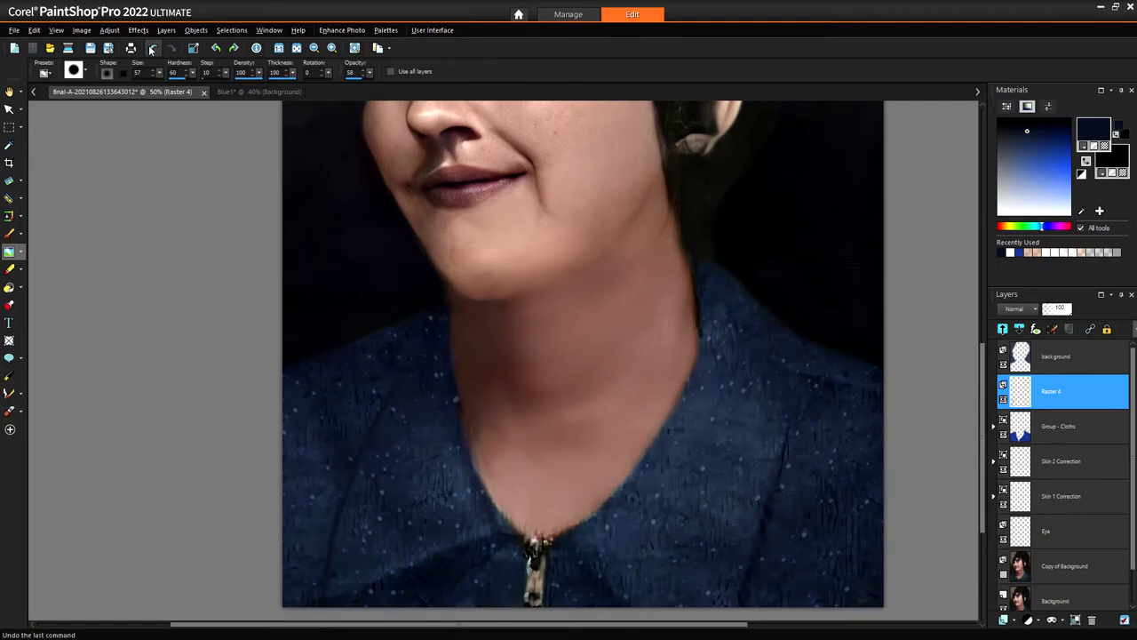
- Lower Raster 4's opacity in Layer Properties to soften the navy crease touch-ups
scroll(412, 435, down, 1)
scroll(412, 435, down, 2)
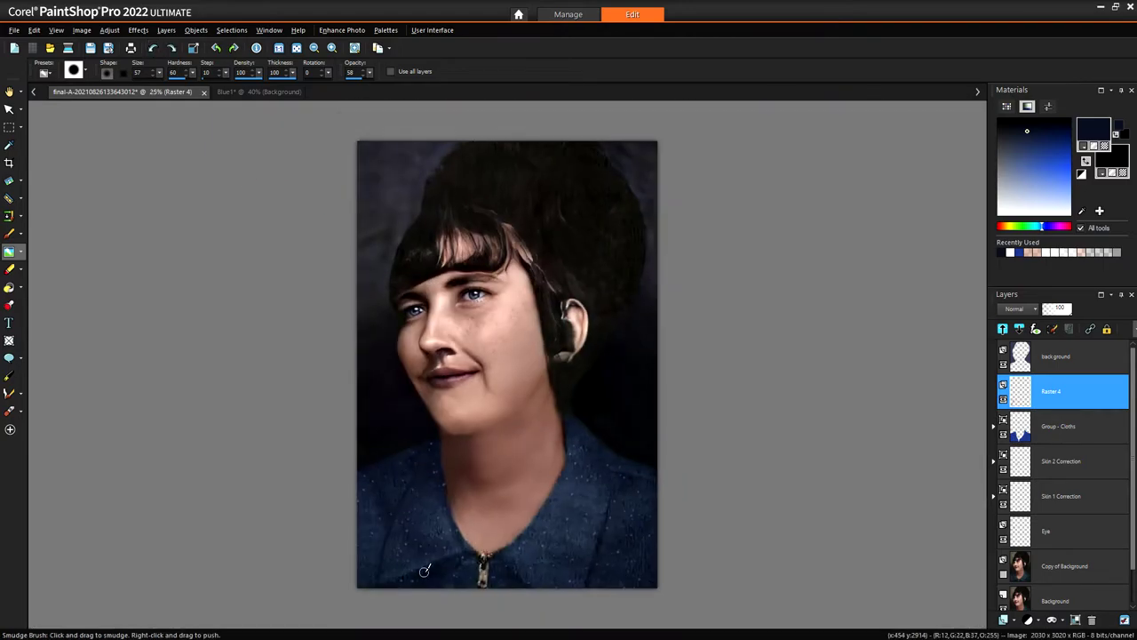
scroll(425, 570, up, 1)
scroll(408, 582, up, 1)
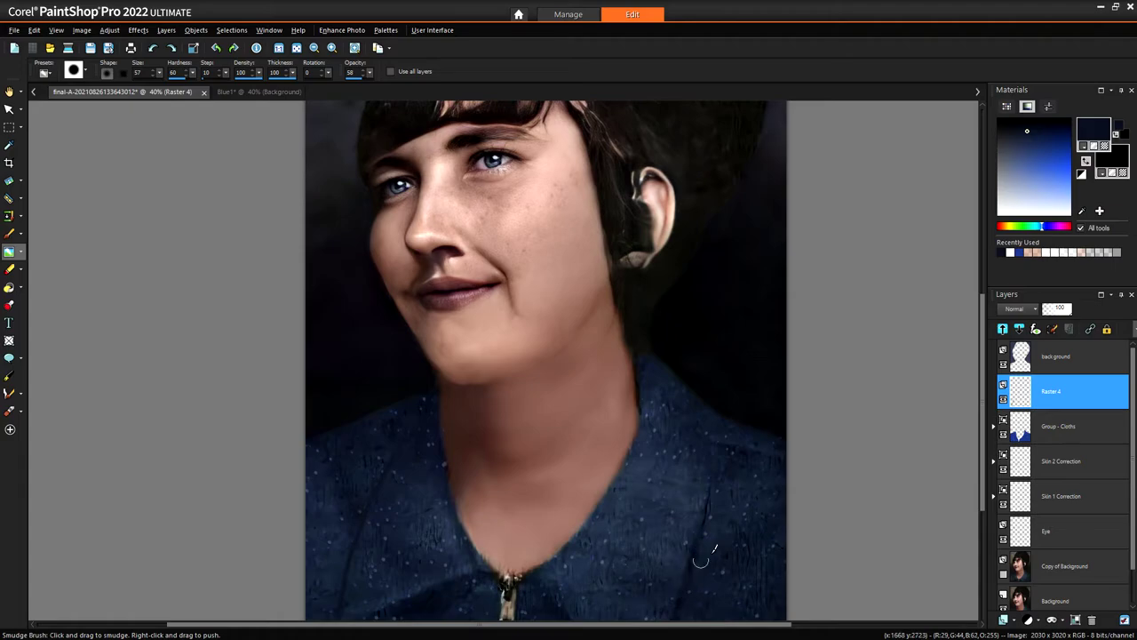
double_click(1026, 393)
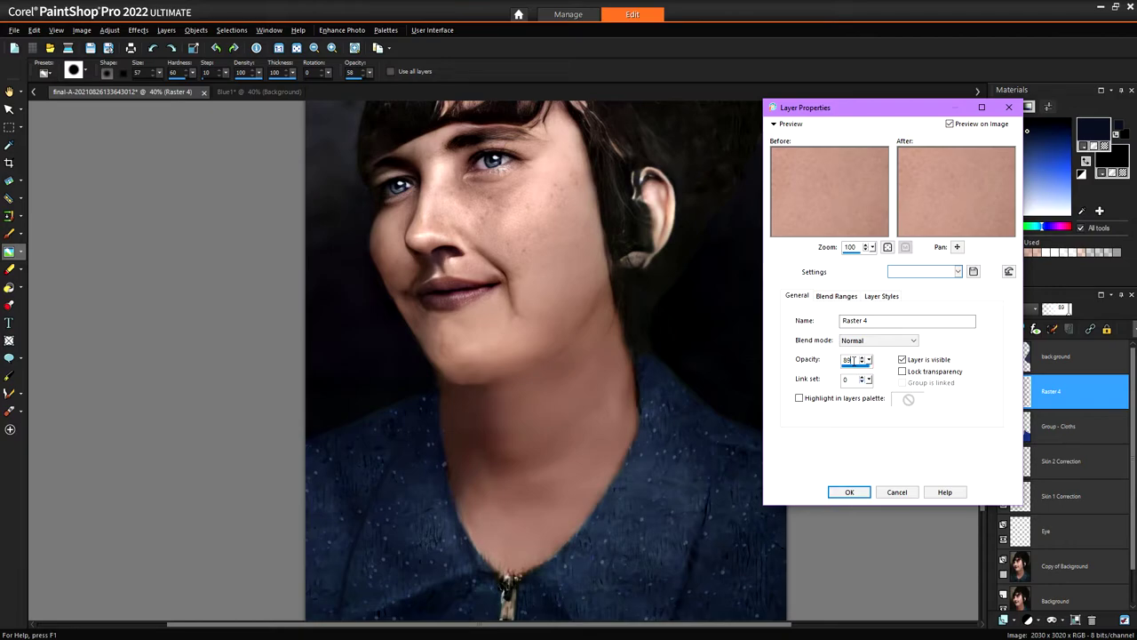
key(Return)
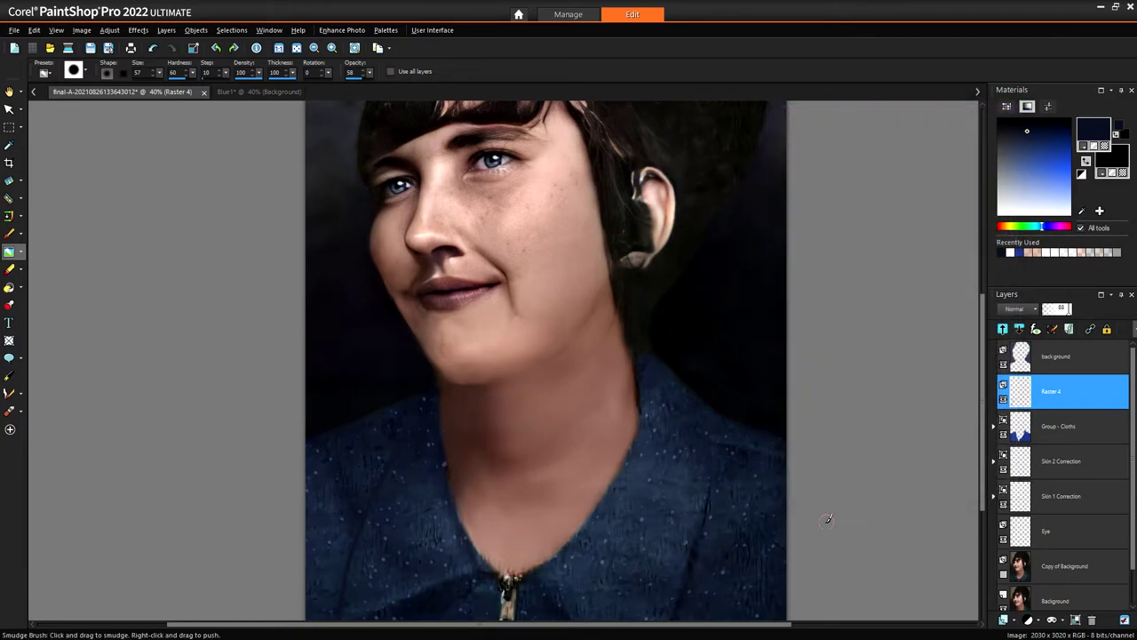
scroll(471, 540, down, 2)
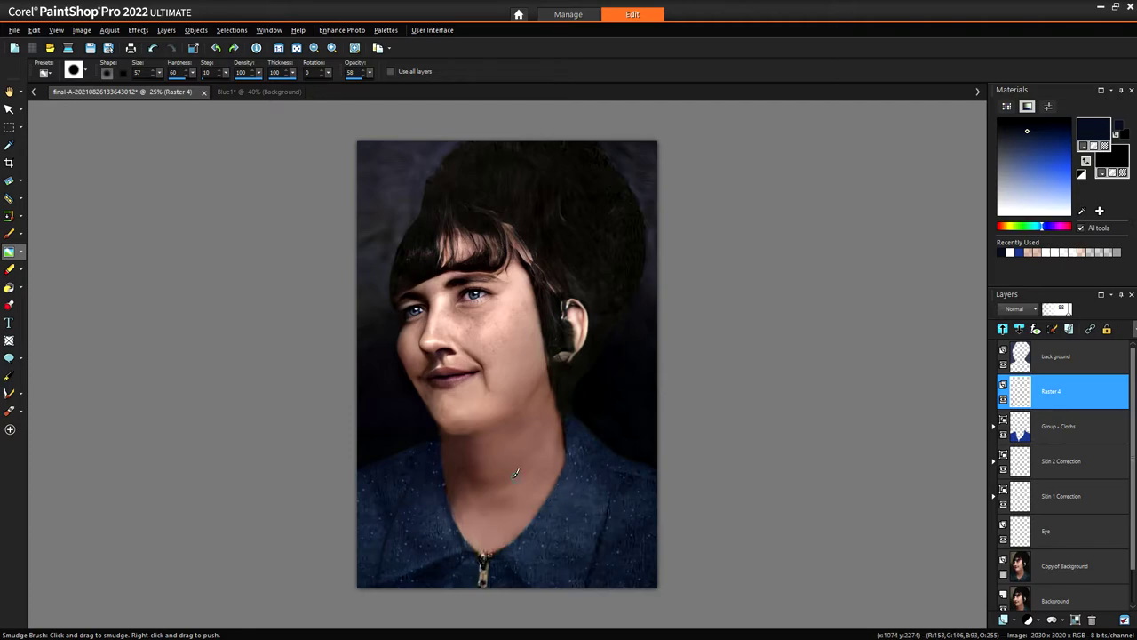
scroll(500, 392, up, 5)
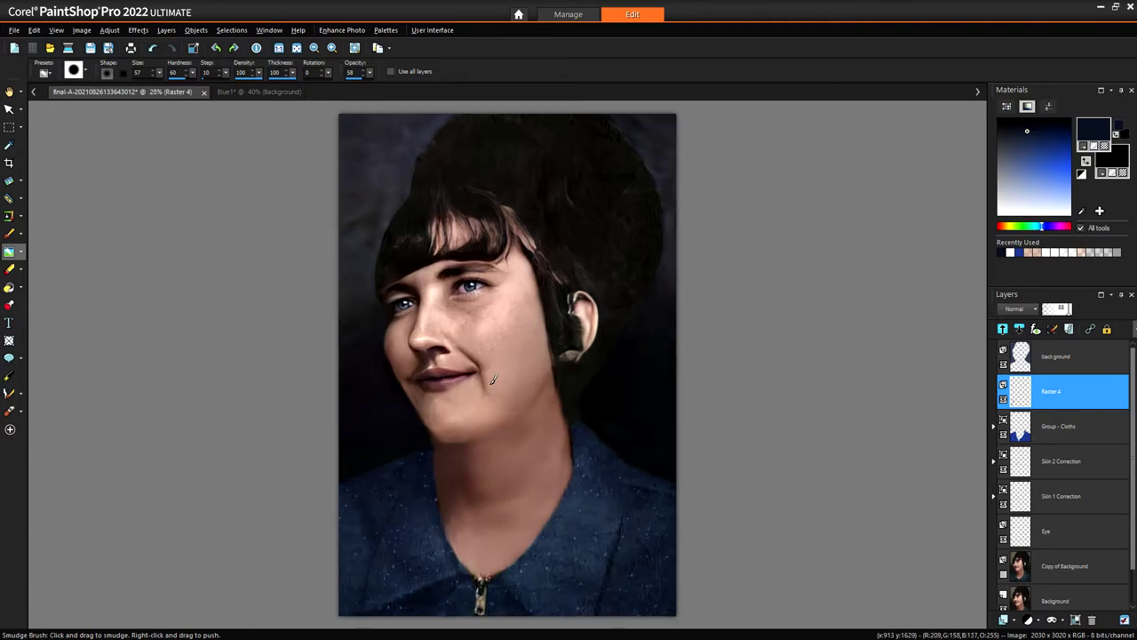
scroll(408, 410, up, 2)
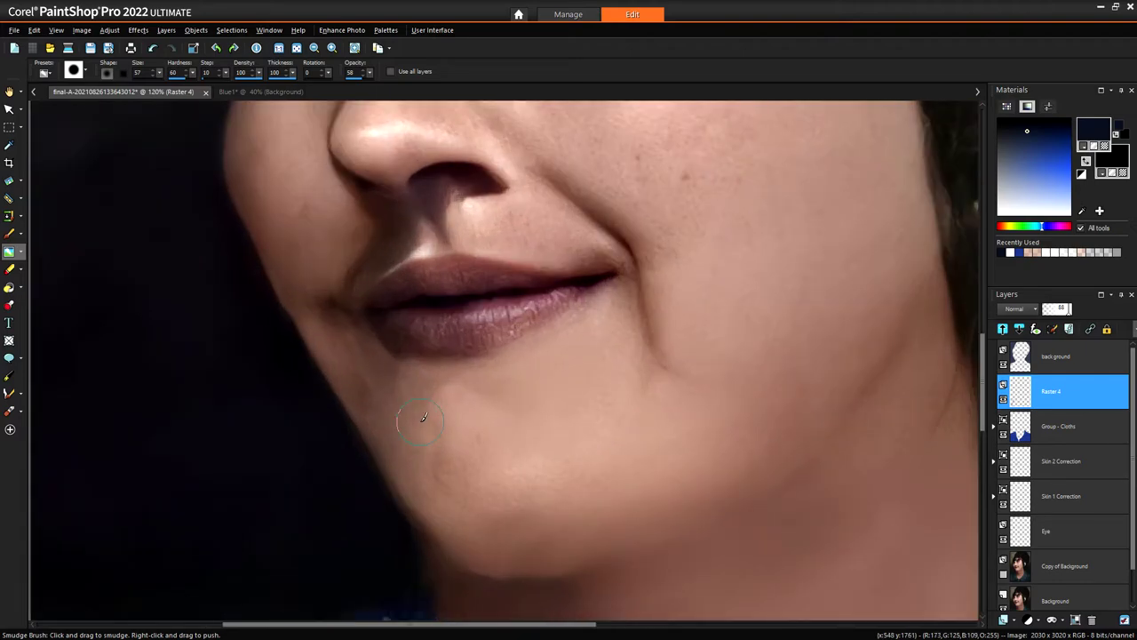
click(1020, 564)
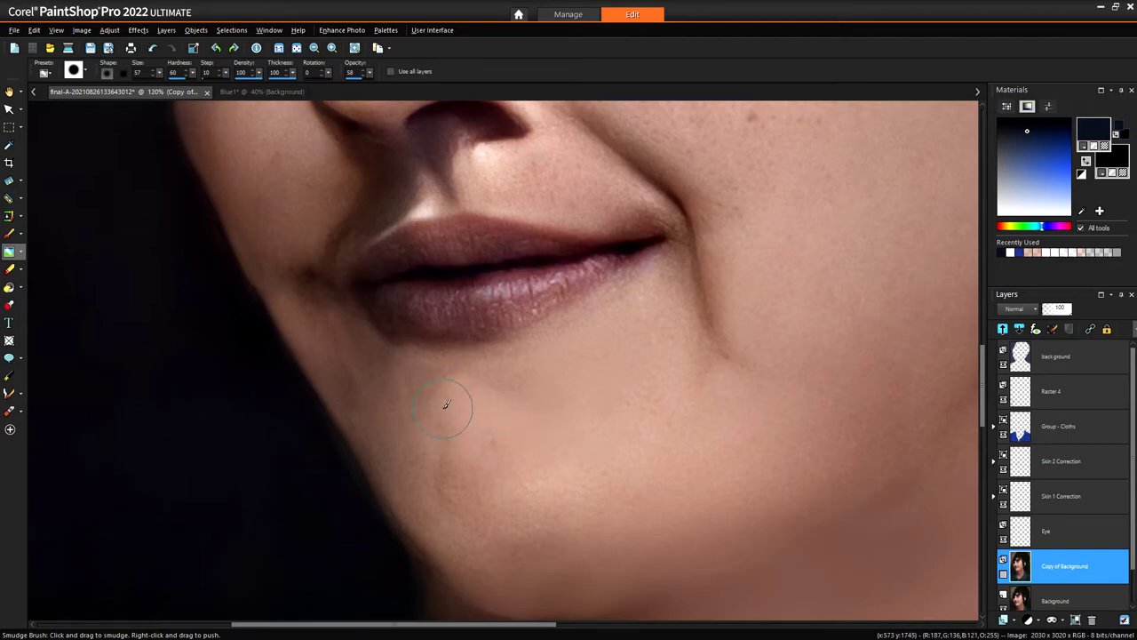
scroll(447, 405, down, 3)
scroll(448, 391, up, 3)
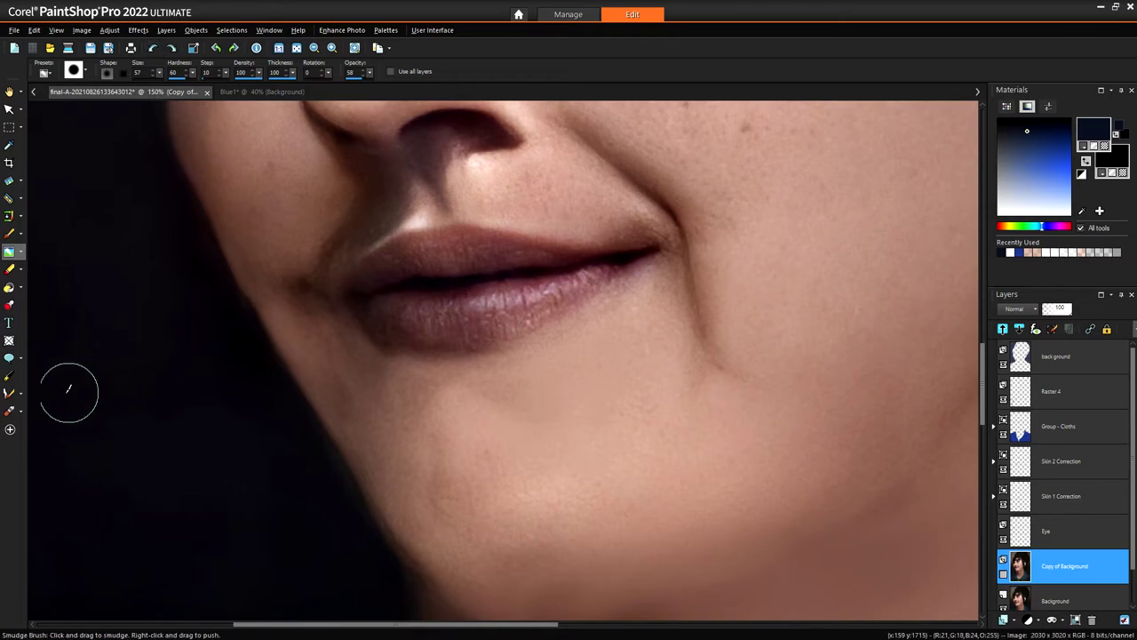
click(8, 392)
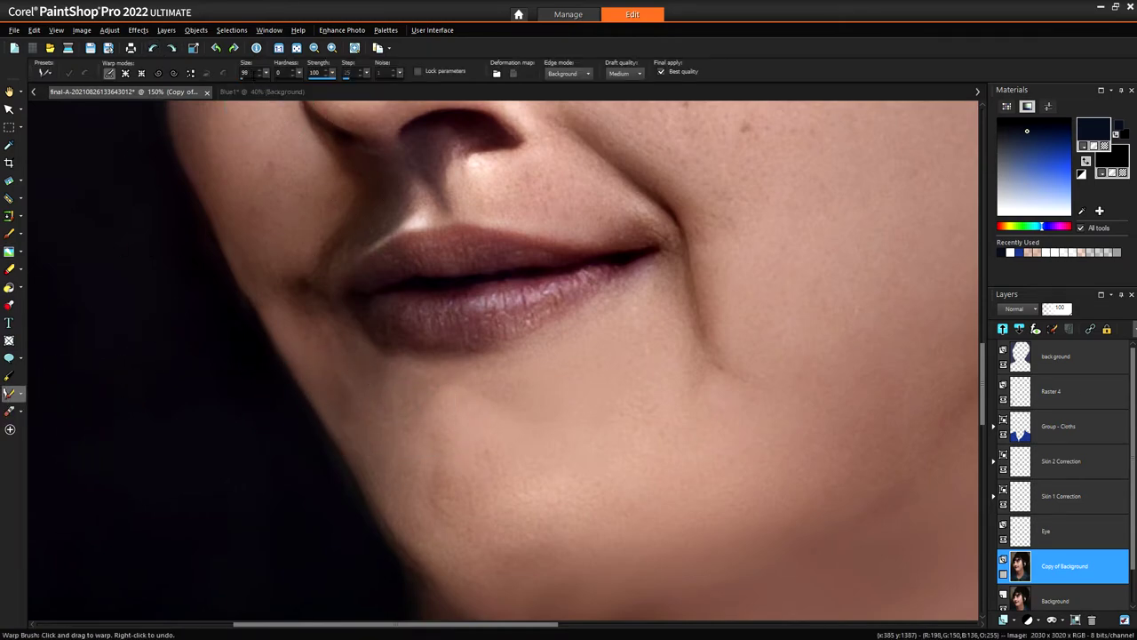
scroll(255, 77, down, 4)
drag(424, 400, 438, 394)
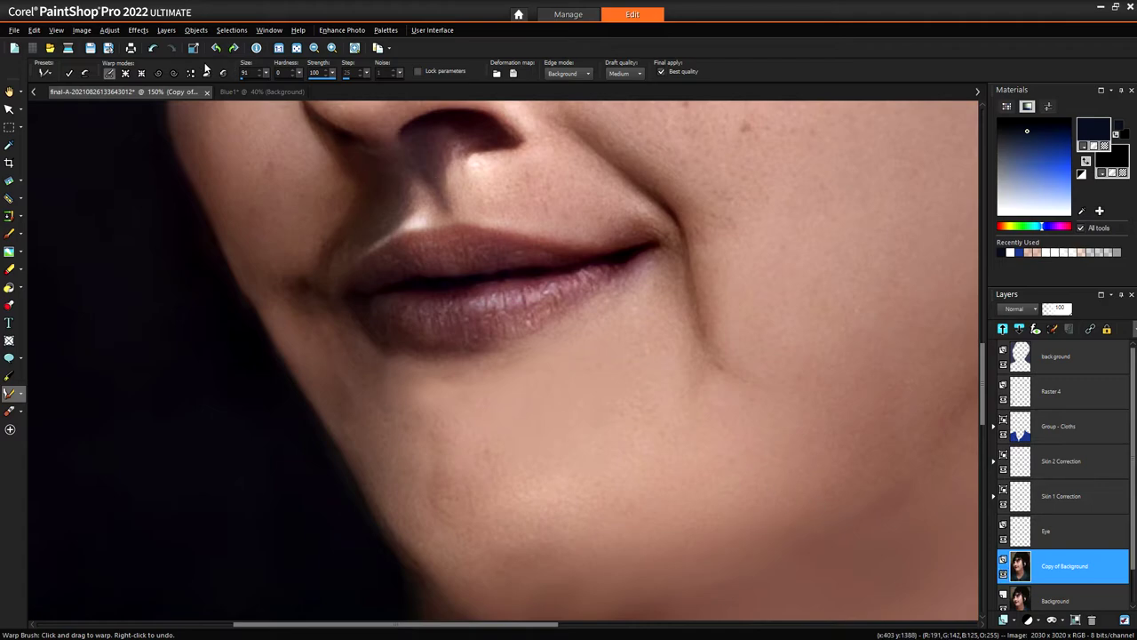
click(151, 49)
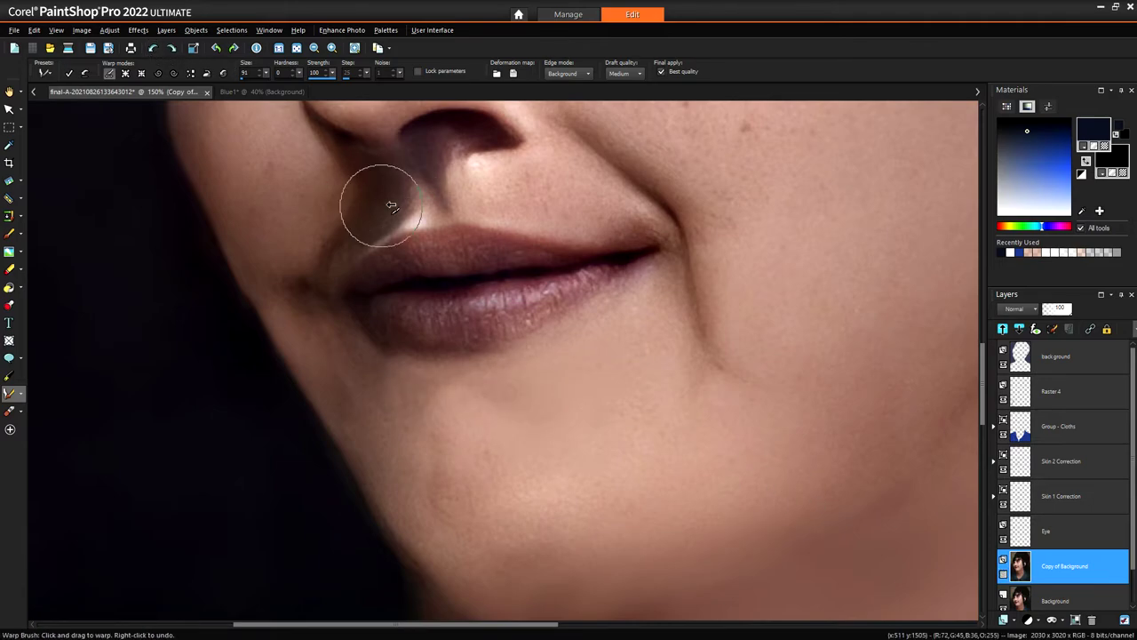
ctrl+click(1018, 597)
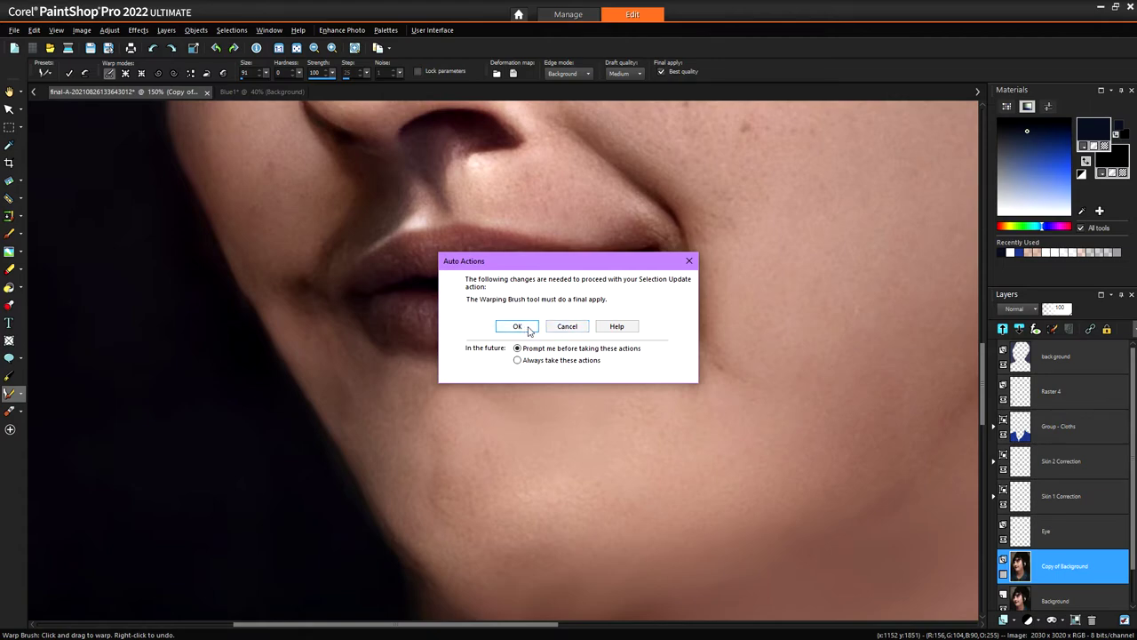
click(566, 326)
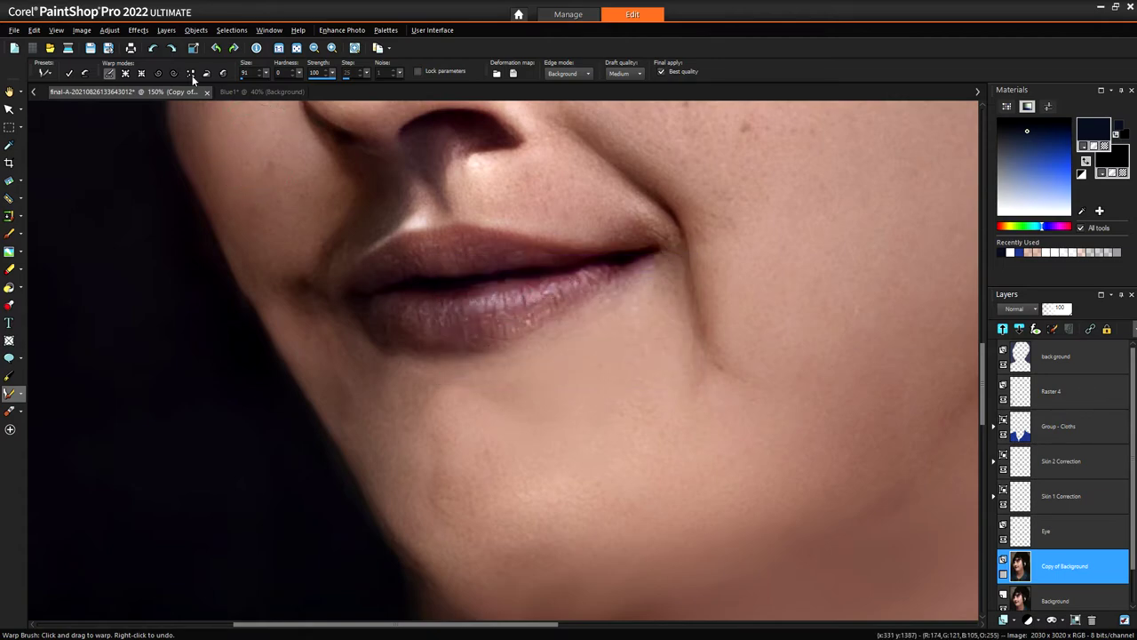
- Warp the jaw's dark edge on the Background layer and apply the pending warp
click(149, 47)
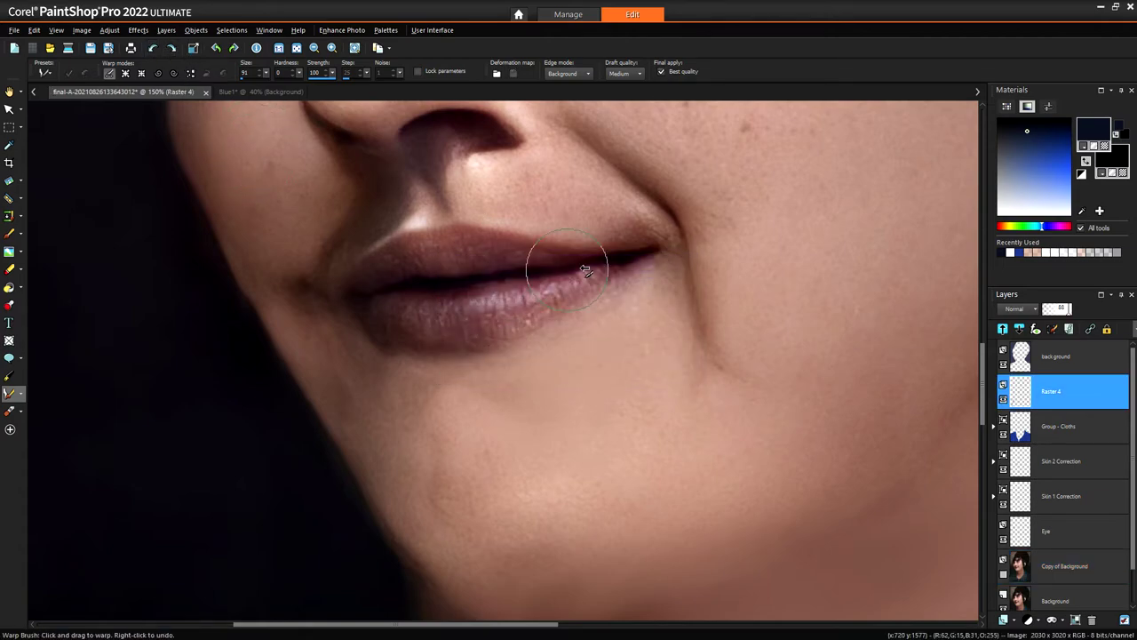
click(1021, 597)
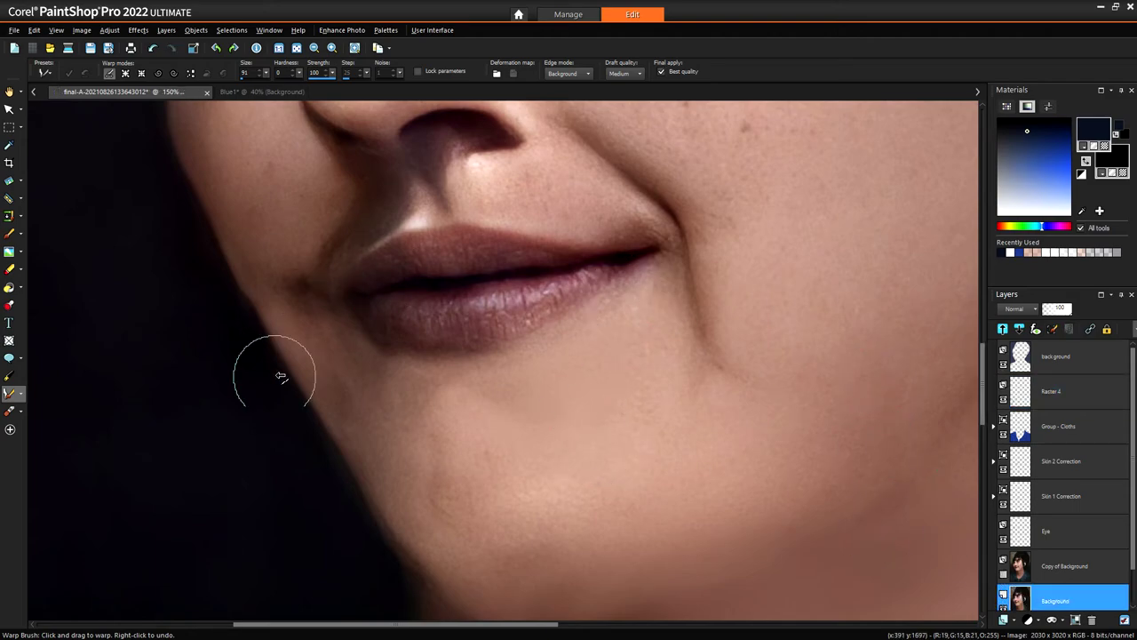
mouse_move(304, 392)
mouse_down()
mouse_move(446, 440)
mouse_move(422, 397)
mouse_move(478, 407)
mouse_move(453, 380)
mouse_move(481, 407)
mouse_move(504, 390)
mouse_move(468, 380)
mouse_move(508, 379)
mouse_move(468, 374)
mouse_move(414, 392)
mouse_move(423, 401)
mouse_move(362, 379)
mouse_up()
click(9, 251)
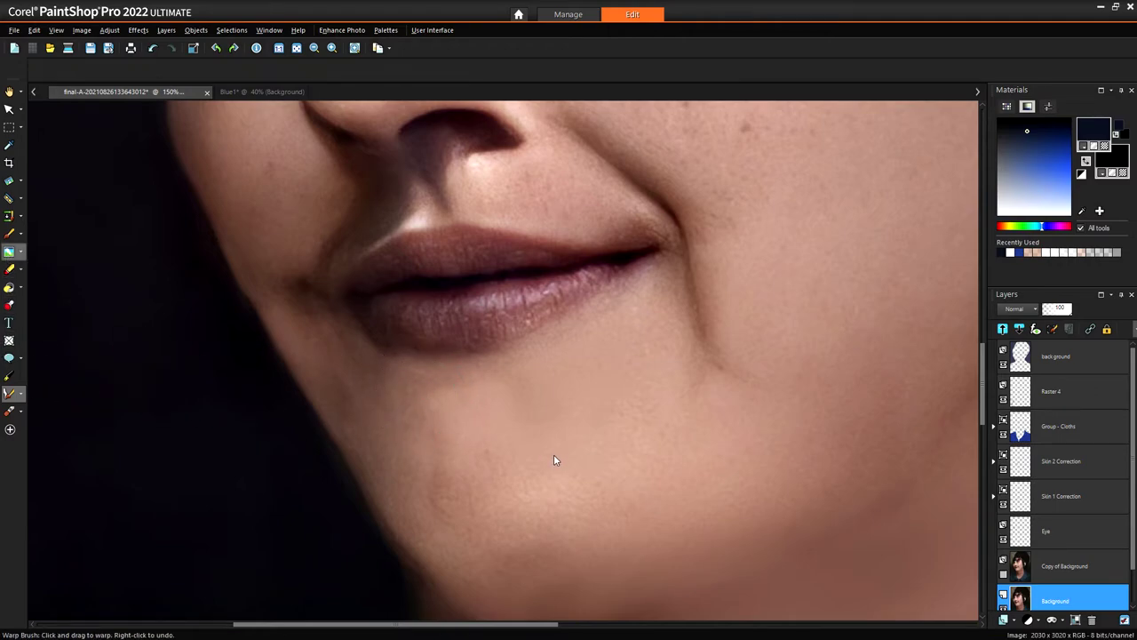
click(456, 409)
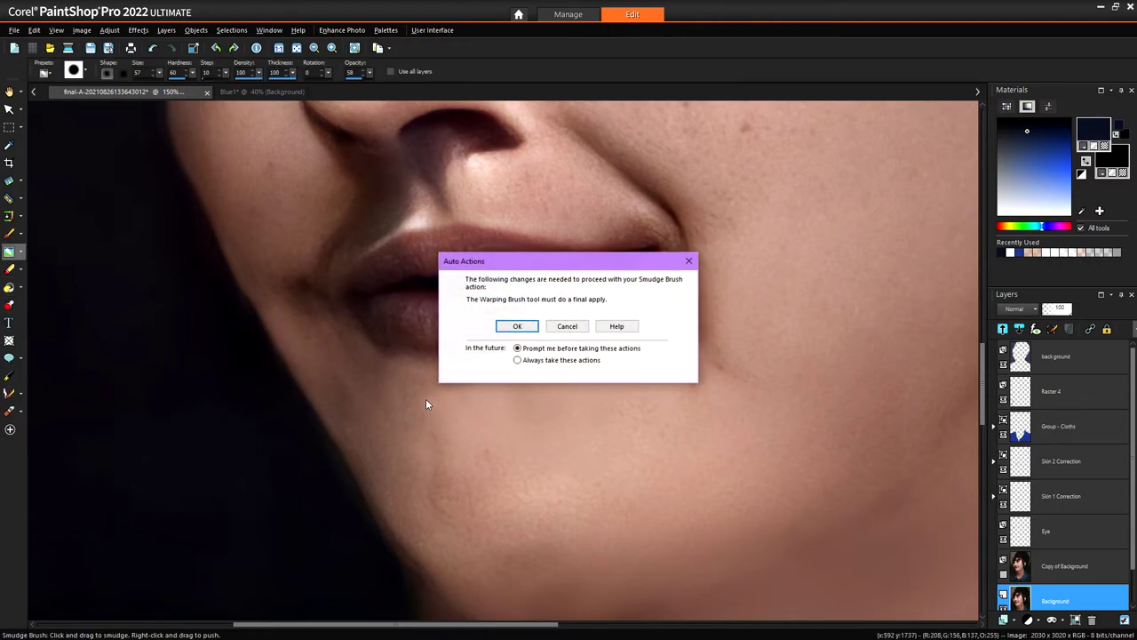
click(517, 326)
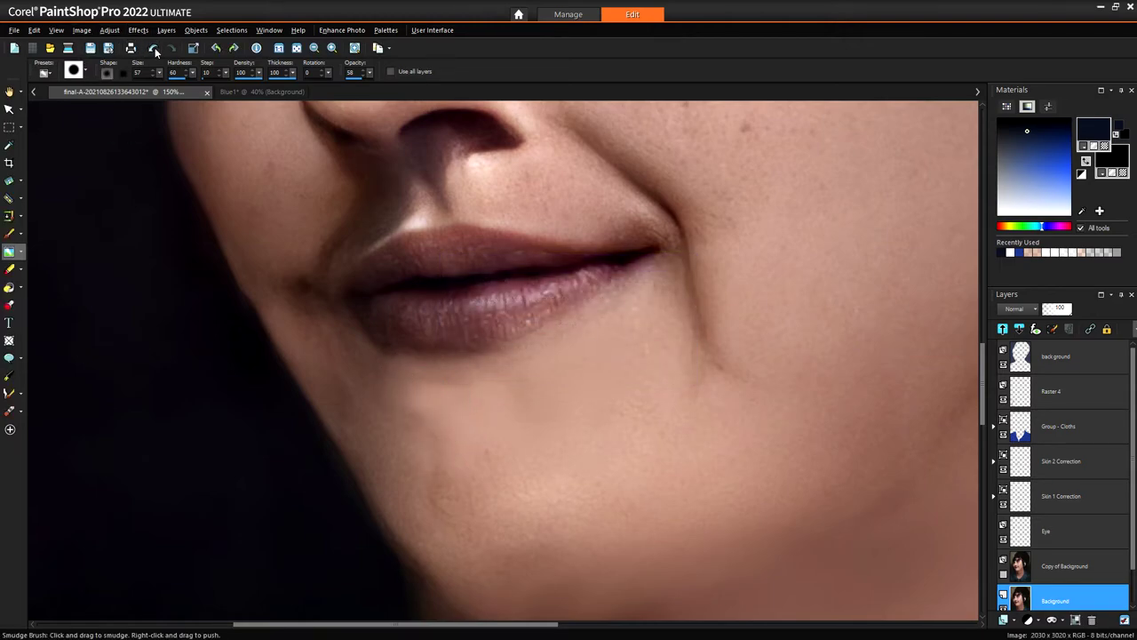
- Push the Background's lip corner upward with the Warping Brush, undoing and redoing it
scroll(521, 384, down, 3)
scroll(521, 384, down, 2)
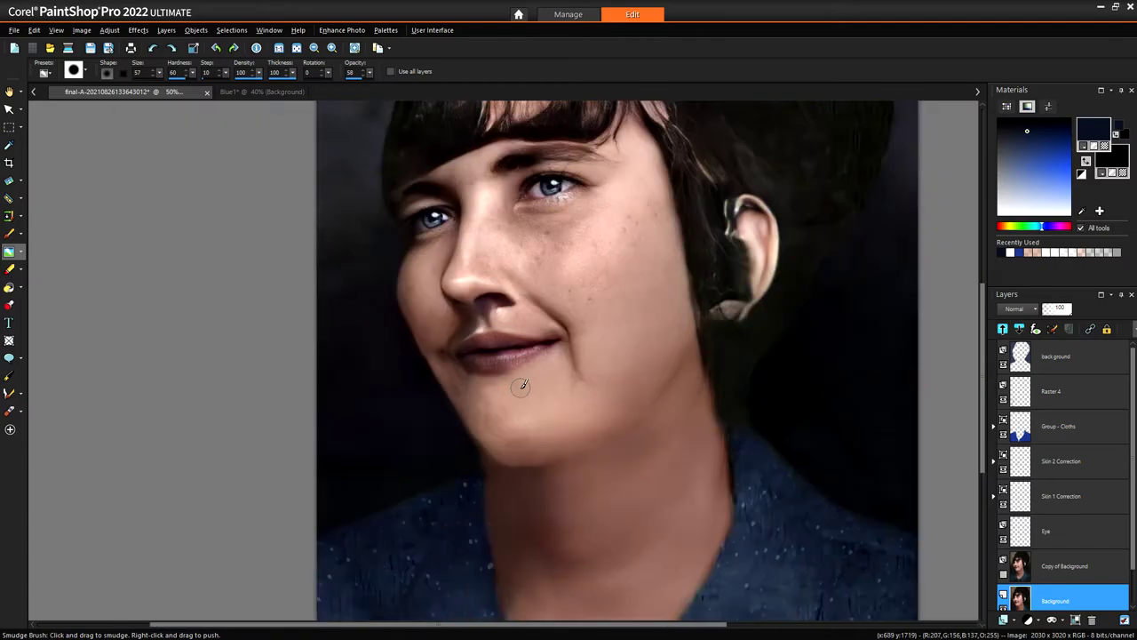
scroll(521, 386, up, 3)
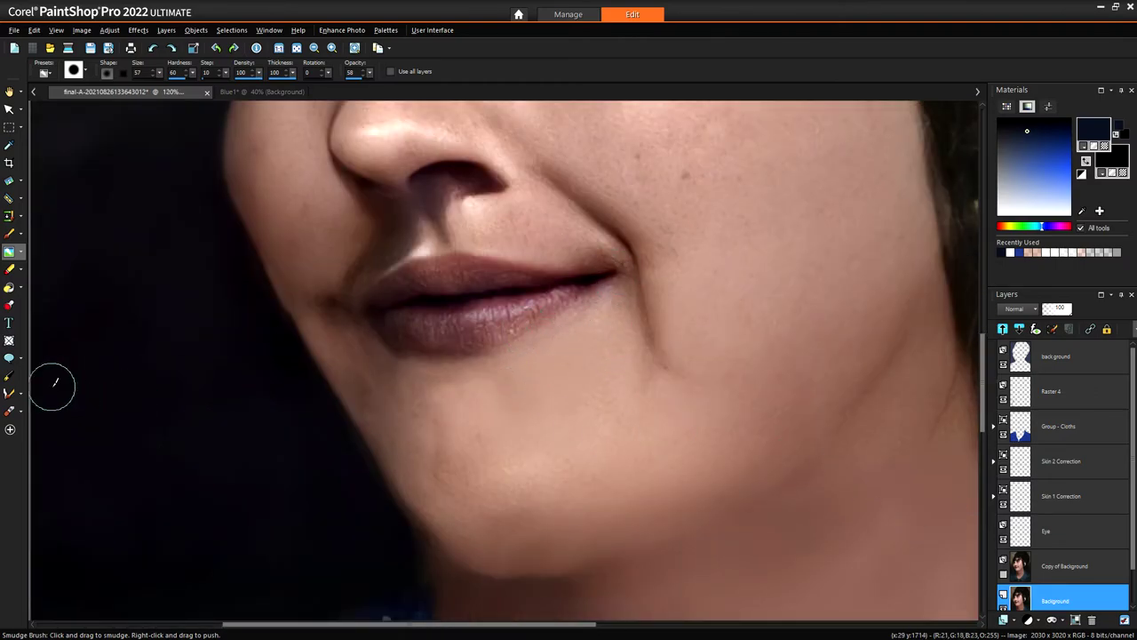
click(9, 393)
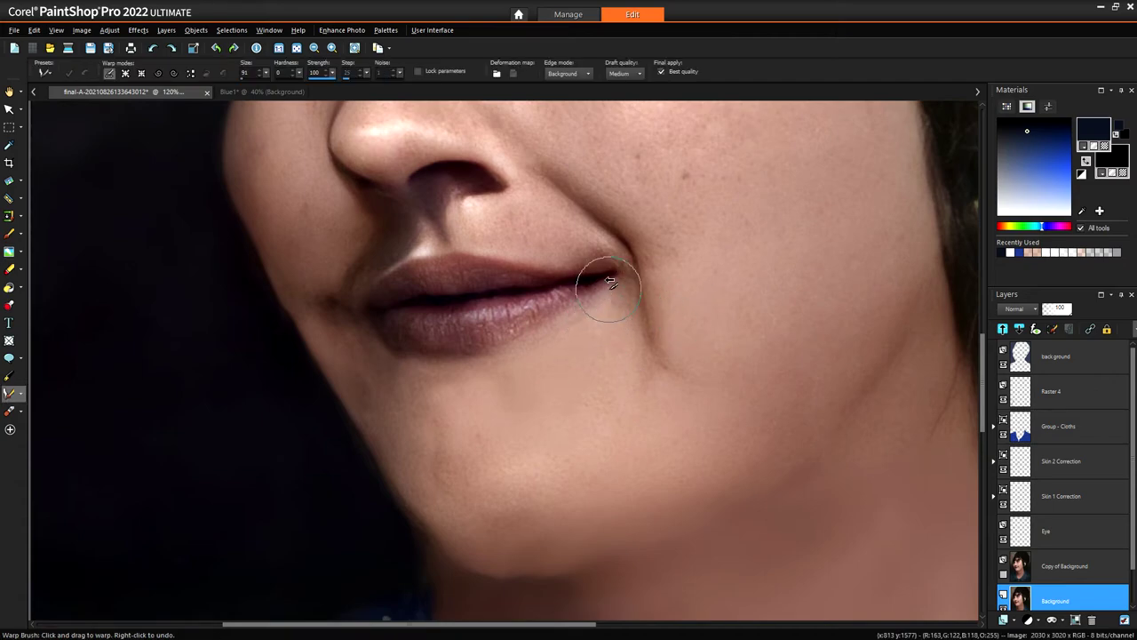
mouse_move(610, 282)
mouse_down()
mouse_move(585, 298)
mouse_move(620, 269)
mouse_up()
click(153, 48)
click(154, 48)
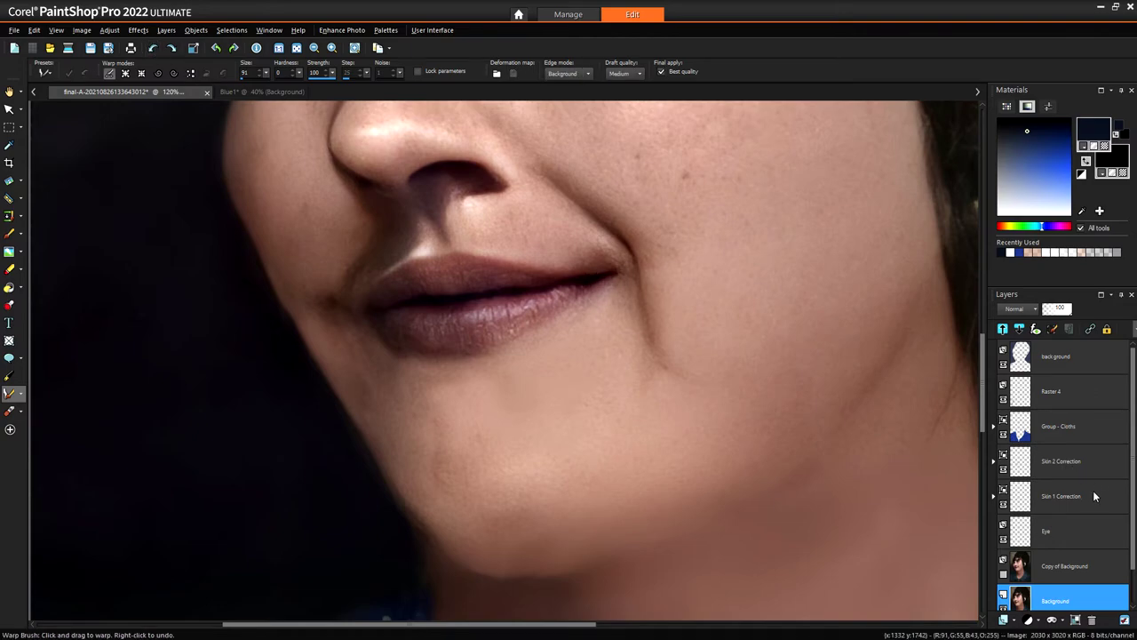
- Activate Copy of Background and lift the upper-lip corner into a slight smile
scroll(1092, 492, down, 1)
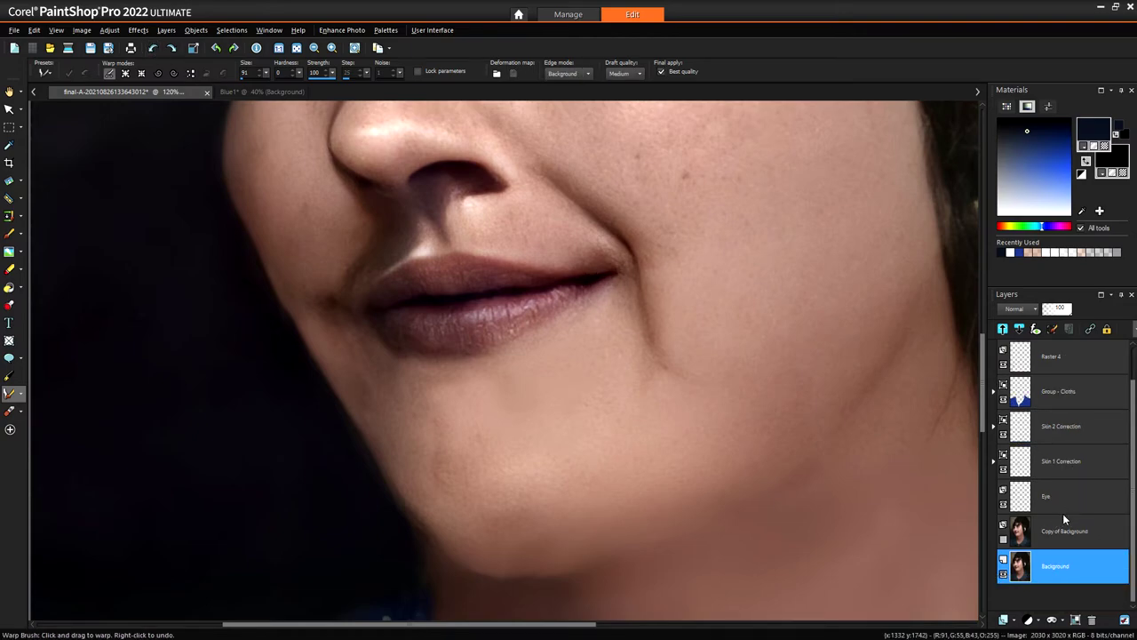
mouse_move(1043, 526)
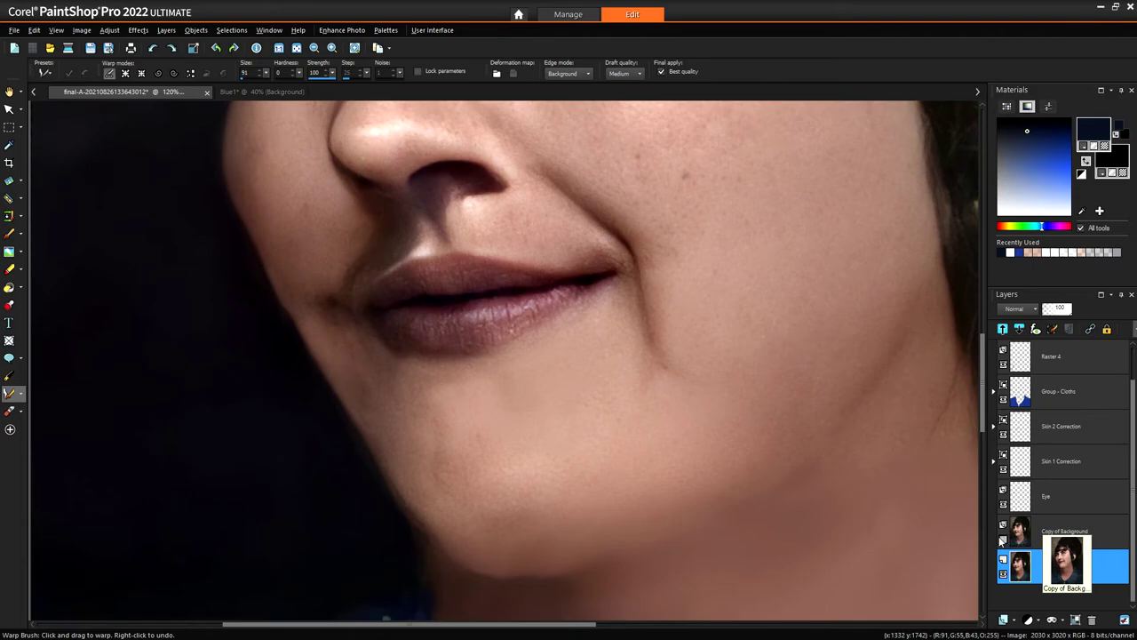
click(1004, 540)
mouse_move(1022, 538)
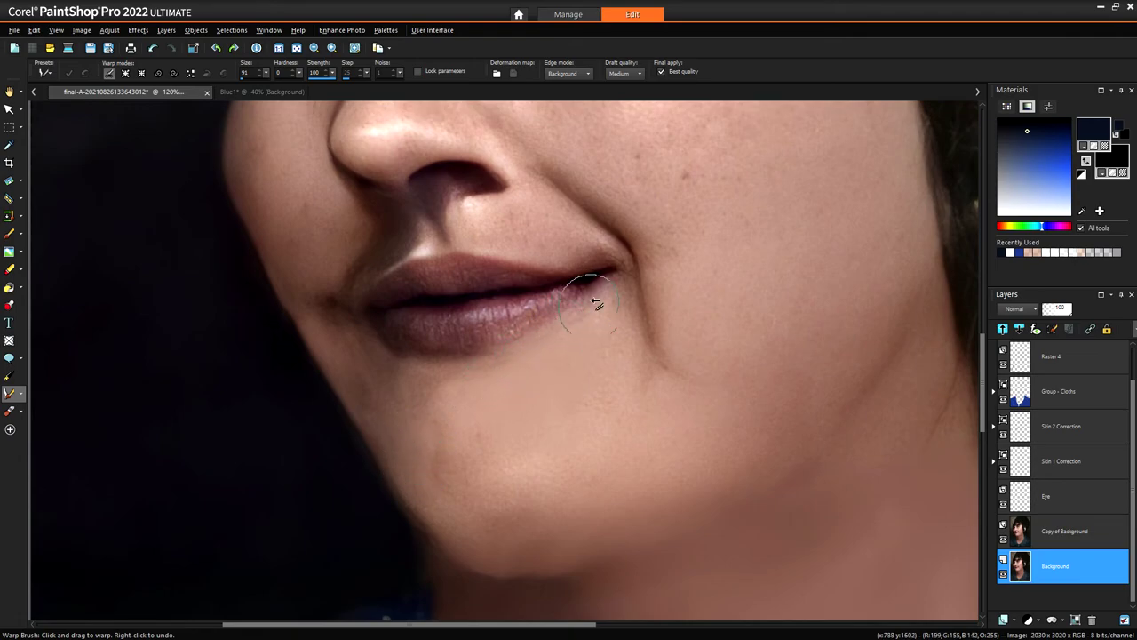
click(1028, 536)
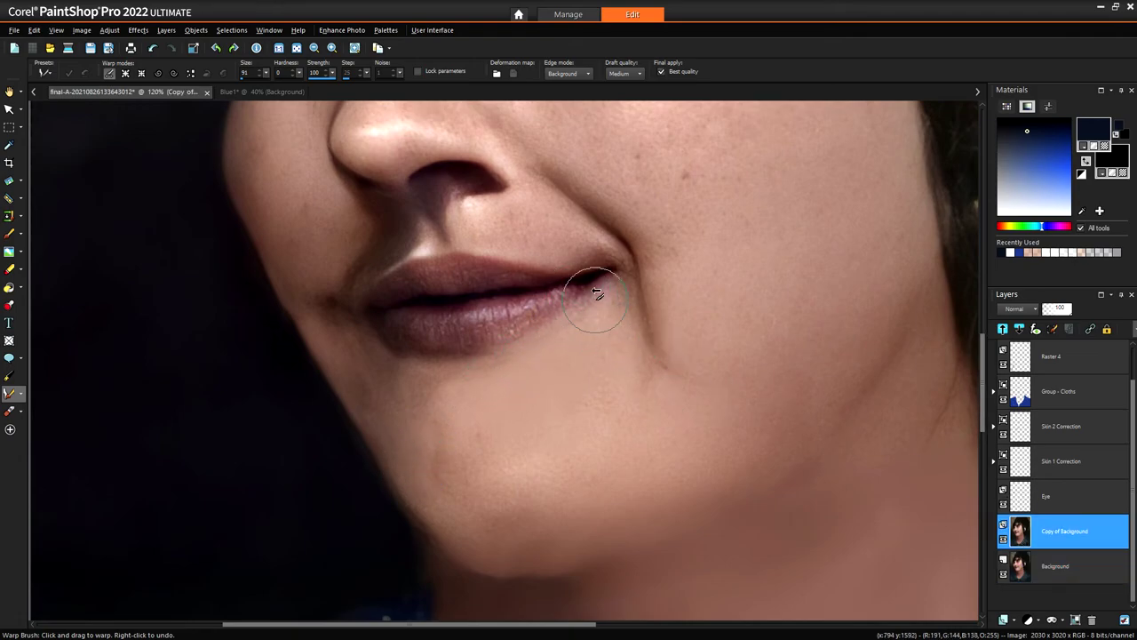
scroll(595, 293, up, 1)
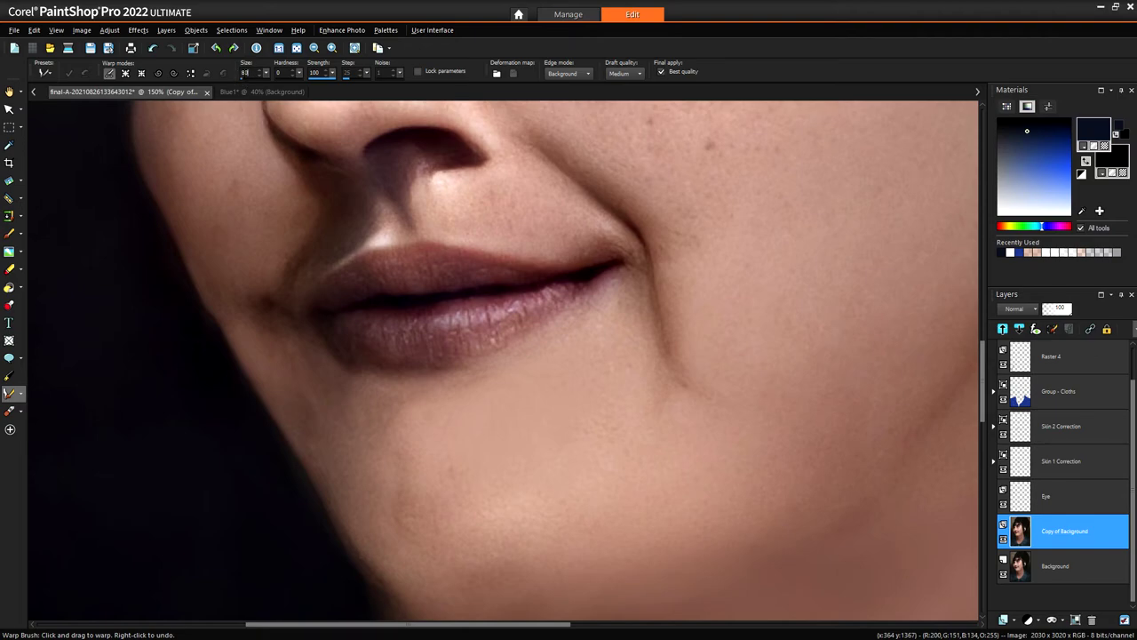
mouse_move(589, 293)
mouse_down()
mouse_move(619, 293)
mouse_move(596, 267)
mouse_up()
scroll(591, 290, down, 1)
scroll(515, 320, down, 6)
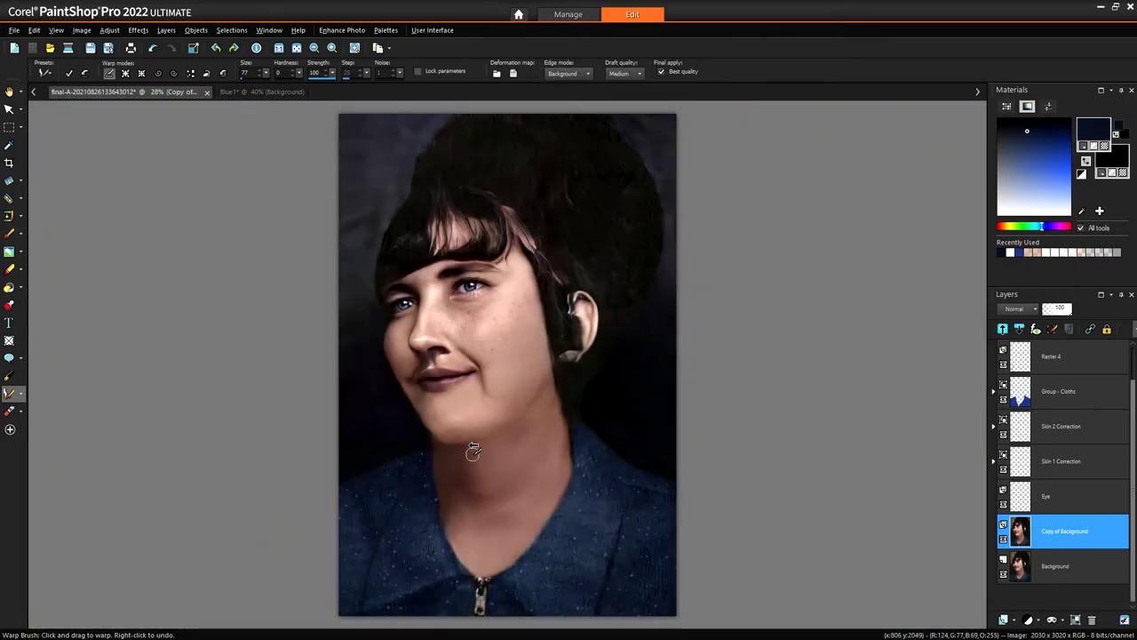
scroll(469, 452, up, 7)
scroll(422, 404, up, 1)
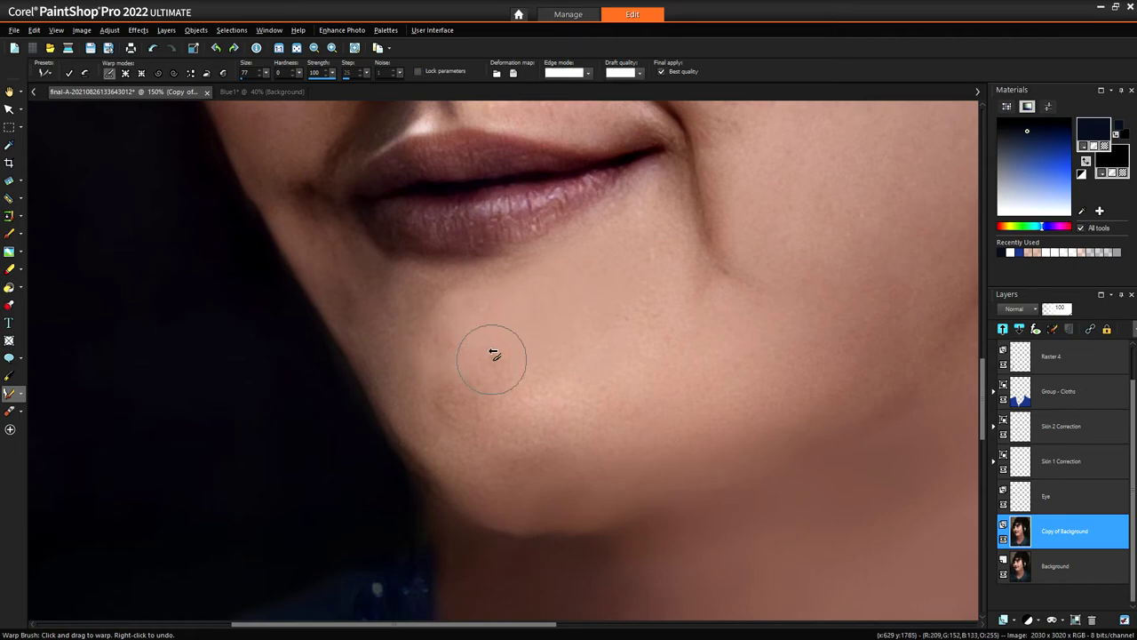
scroll(493, 358, down, 5)
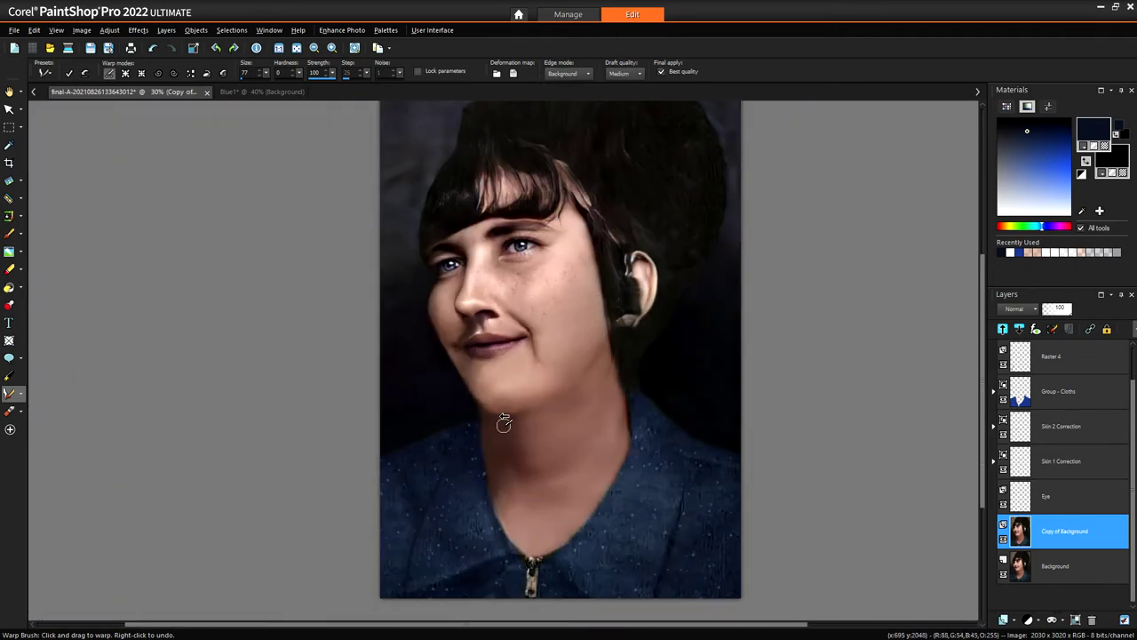
scroll(504, 424, down, 1)
scroll(461, 426, up, 6)
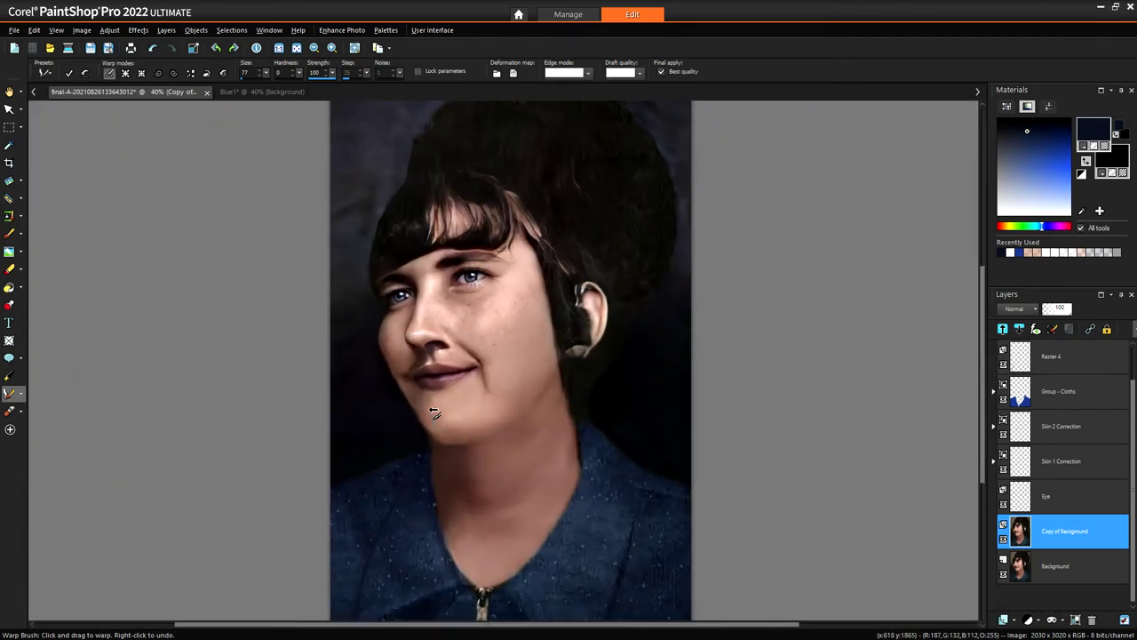
scroll(430, 391, up, 1)
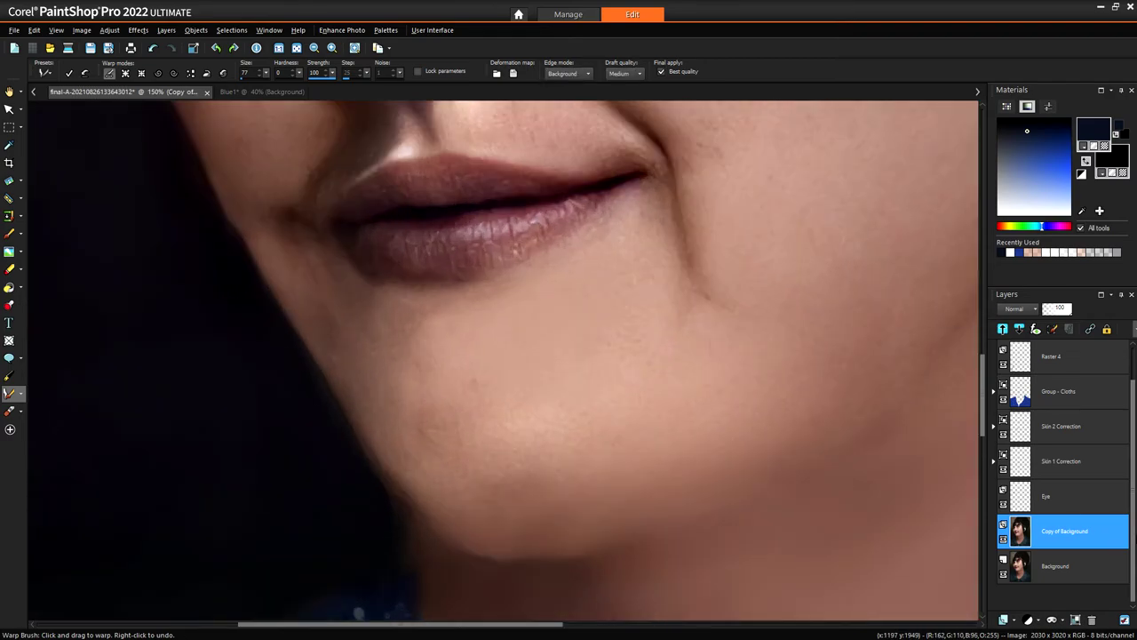
- Apply the final warp, pick the Smudge Brush, and decline merging Skin 2 Correction
click(1031, 438)
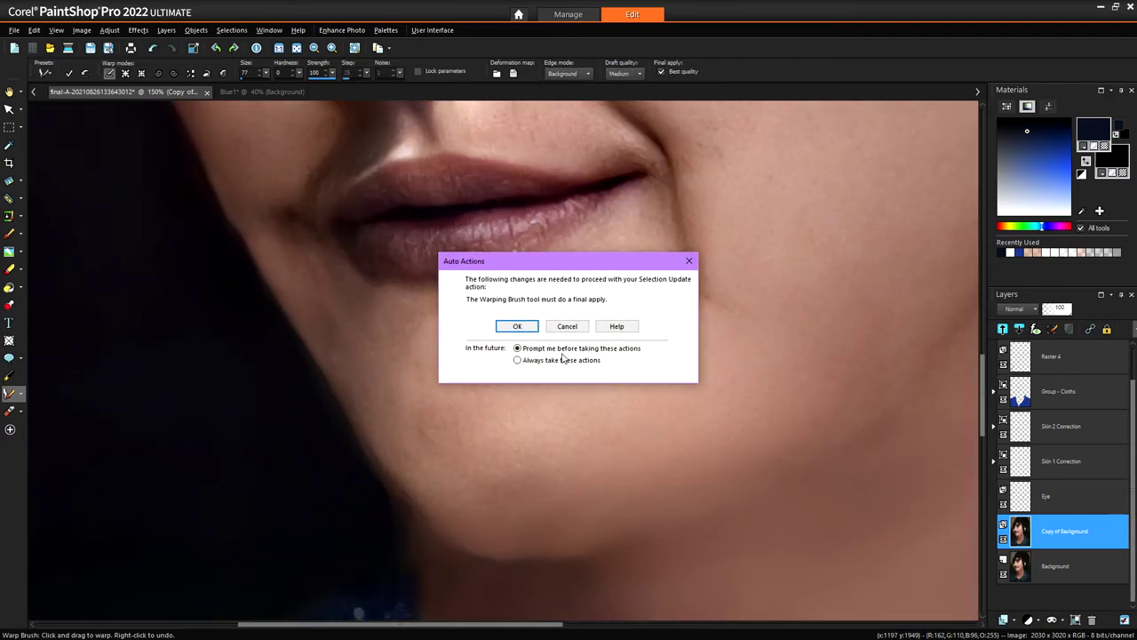
click(530, 327)
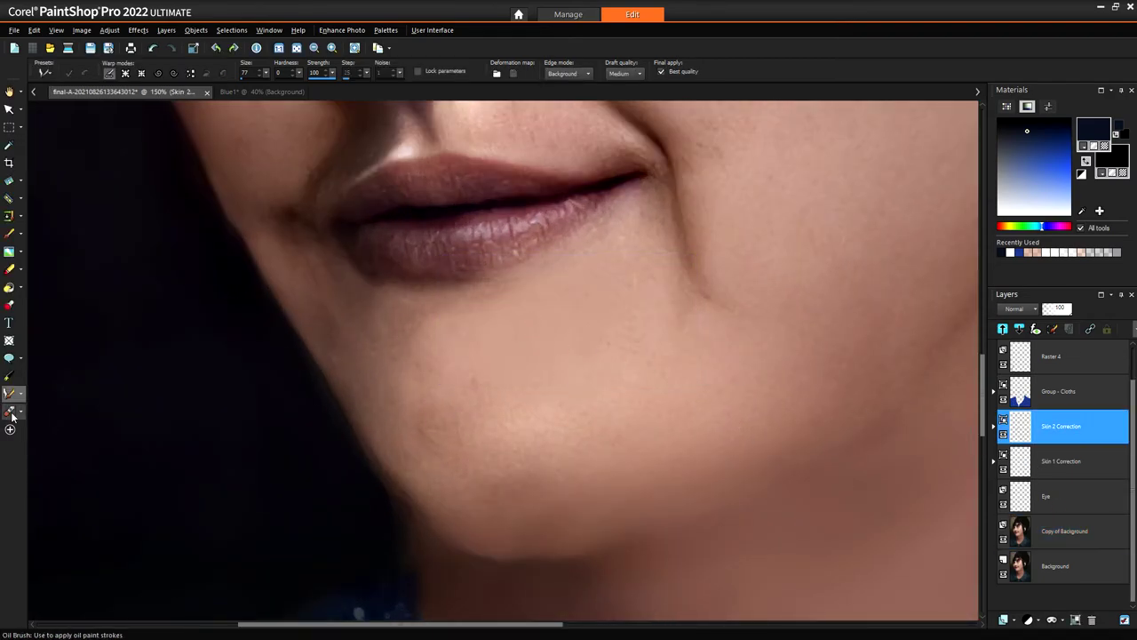
click(9, 251)
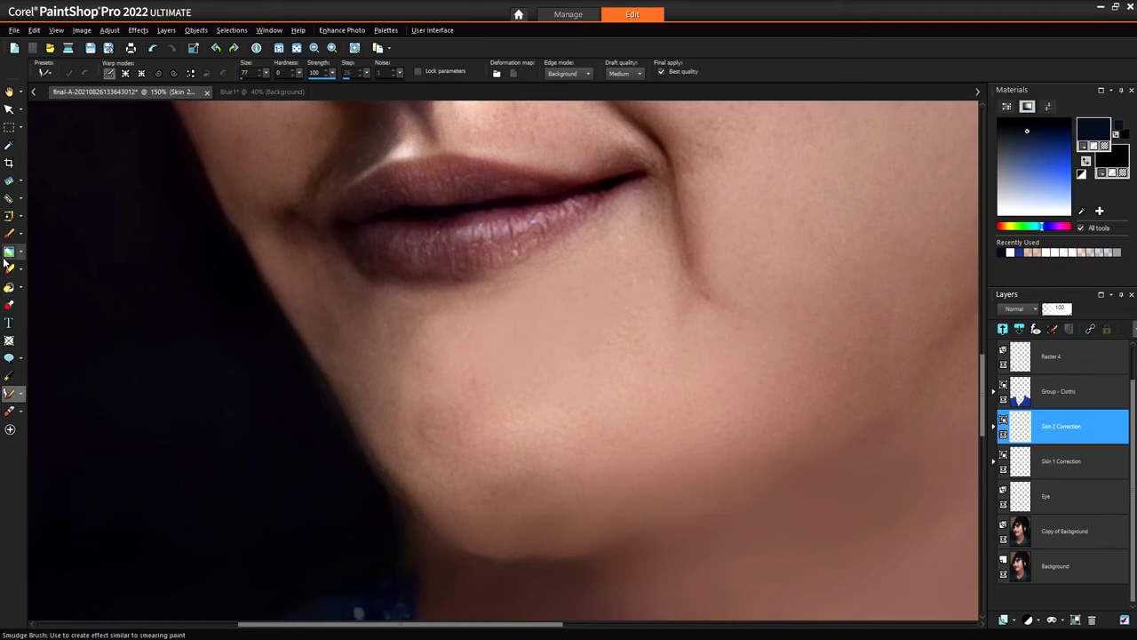
scroll(433, 366, up, 2)
click(437, 357)
click(567, 327)
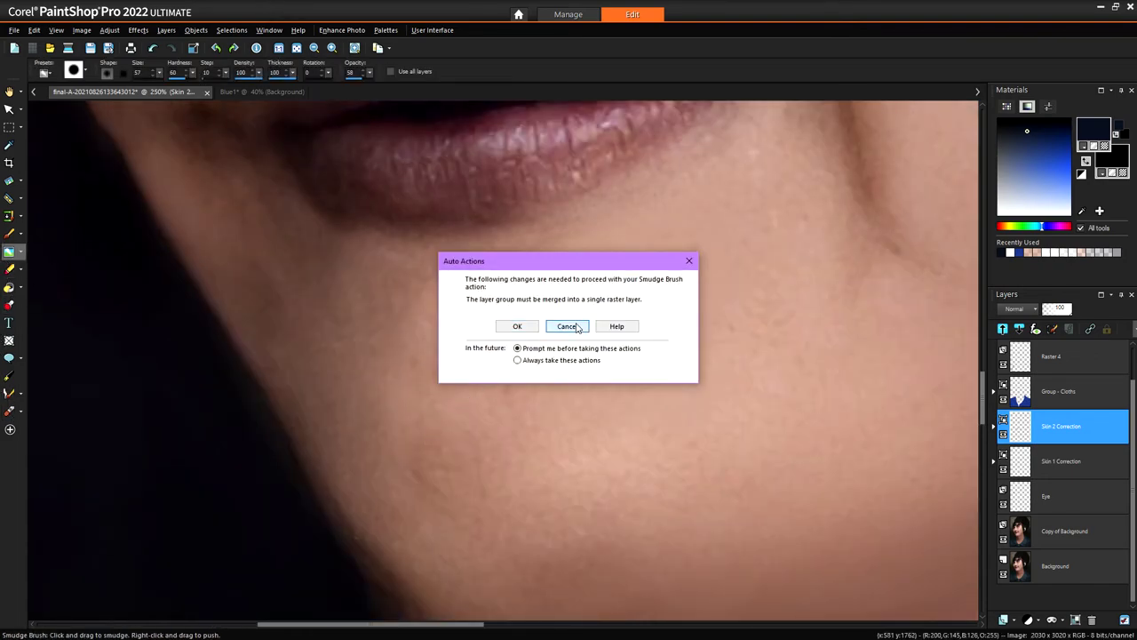
- Smooth the chin on Skin 2 Correction's Mask - Raster 1, then collapse the group
click(993, 426)
click(1029, 464)
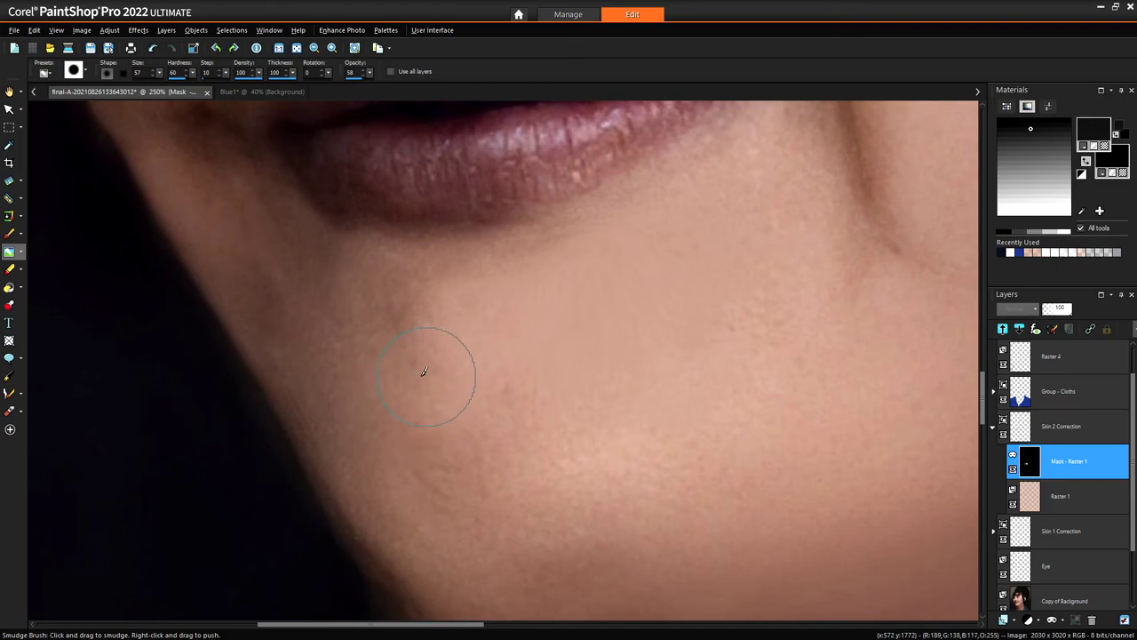
click(993, 429)
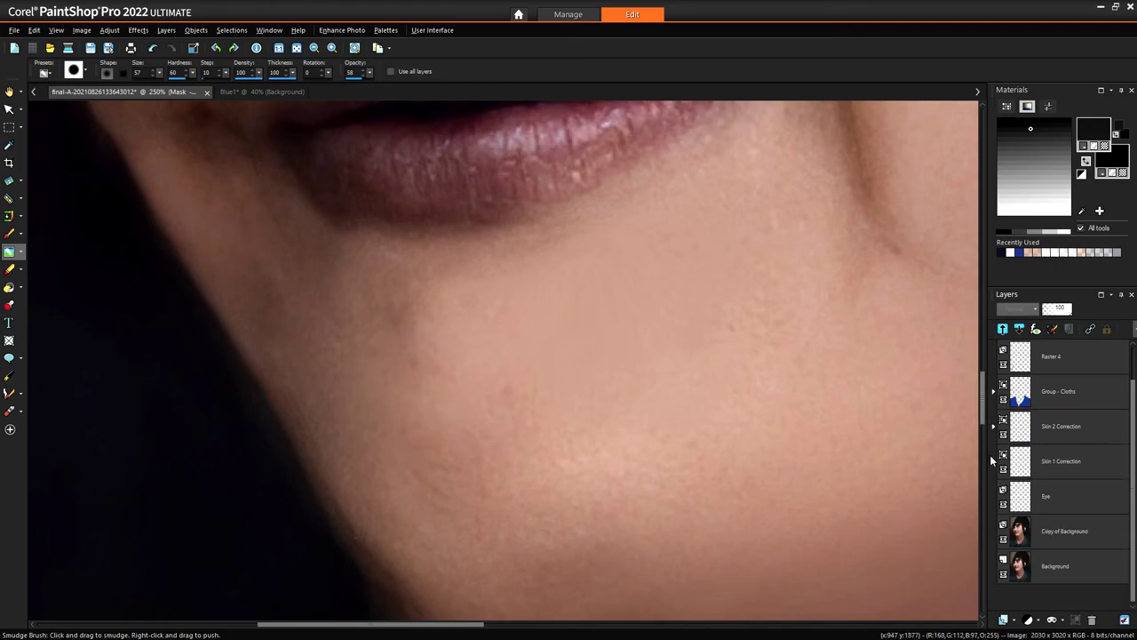
- Expand Skin 1 Correction, select Mask - Raster 2, and zoom out to view the whole portrait
click(993, 461)
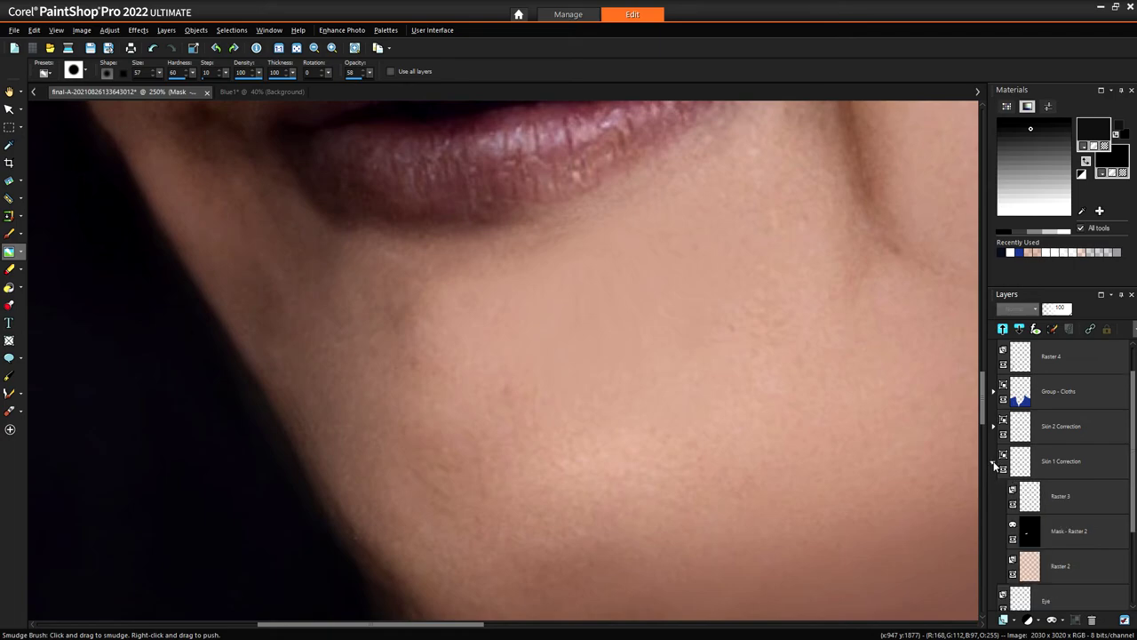
click(1036, 531)
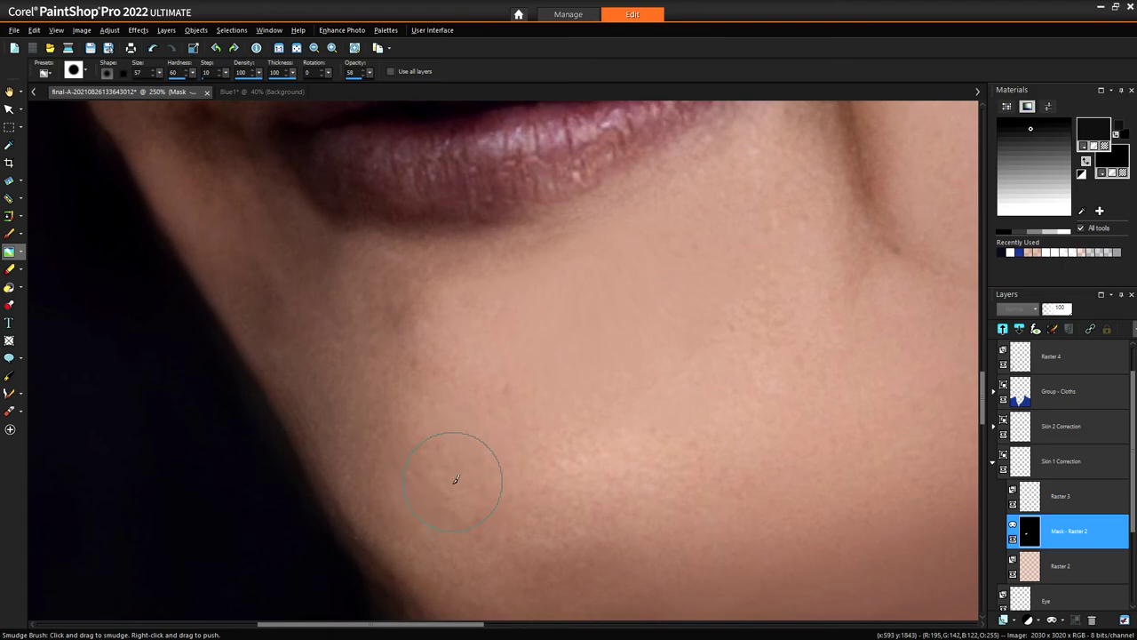
scroll(518, 426, down, 5)
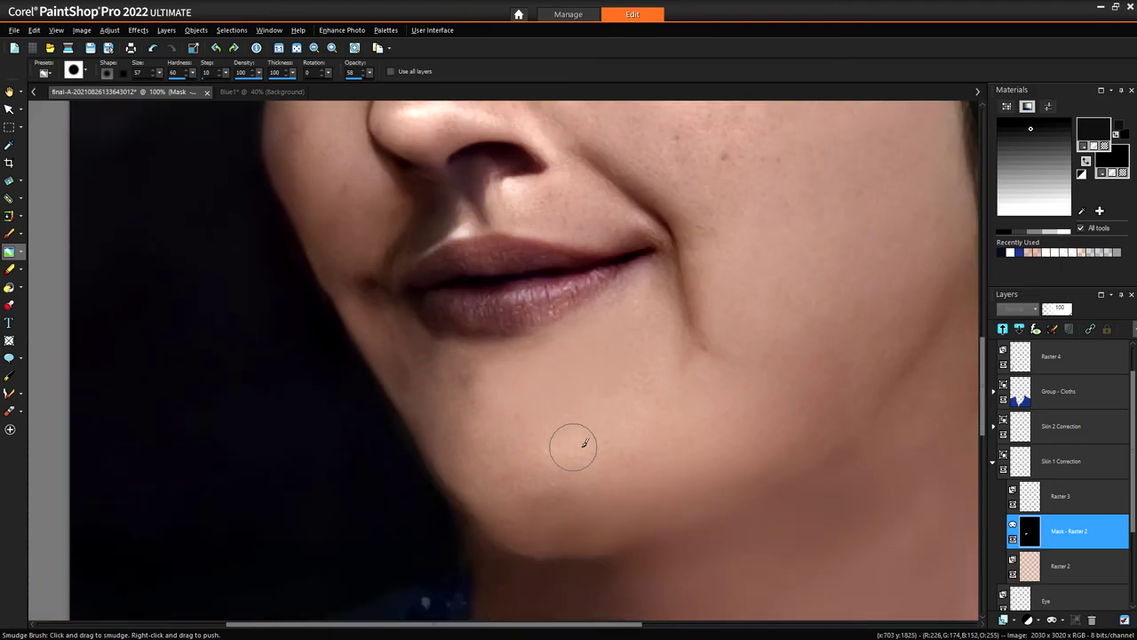
scroll(586, 447, down, 4)
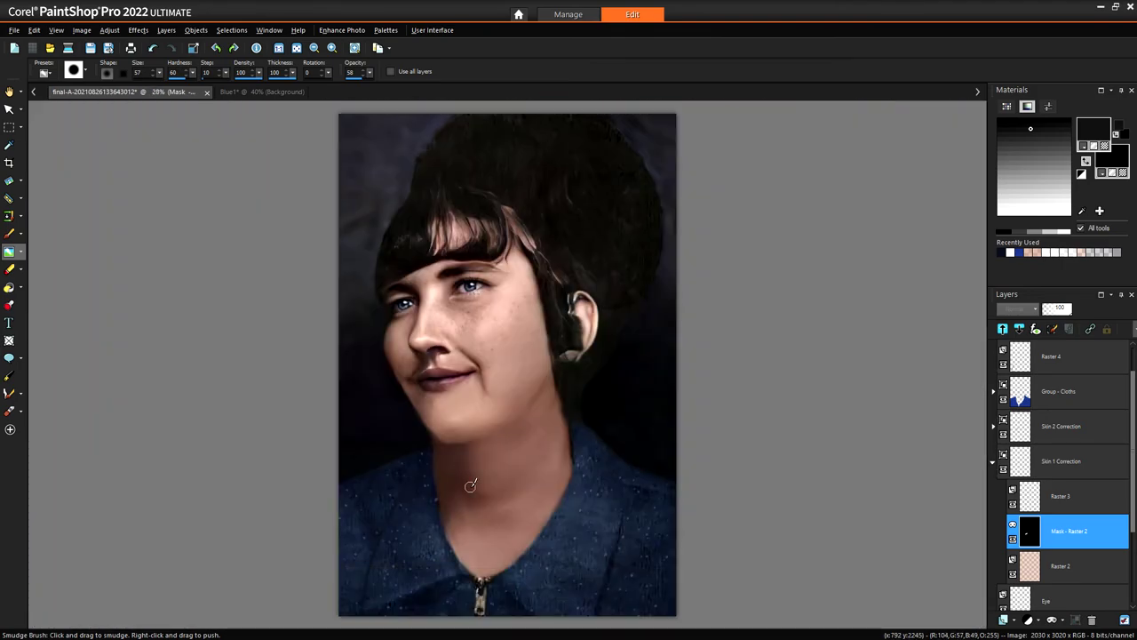
scroll(482, 471, up, 7)
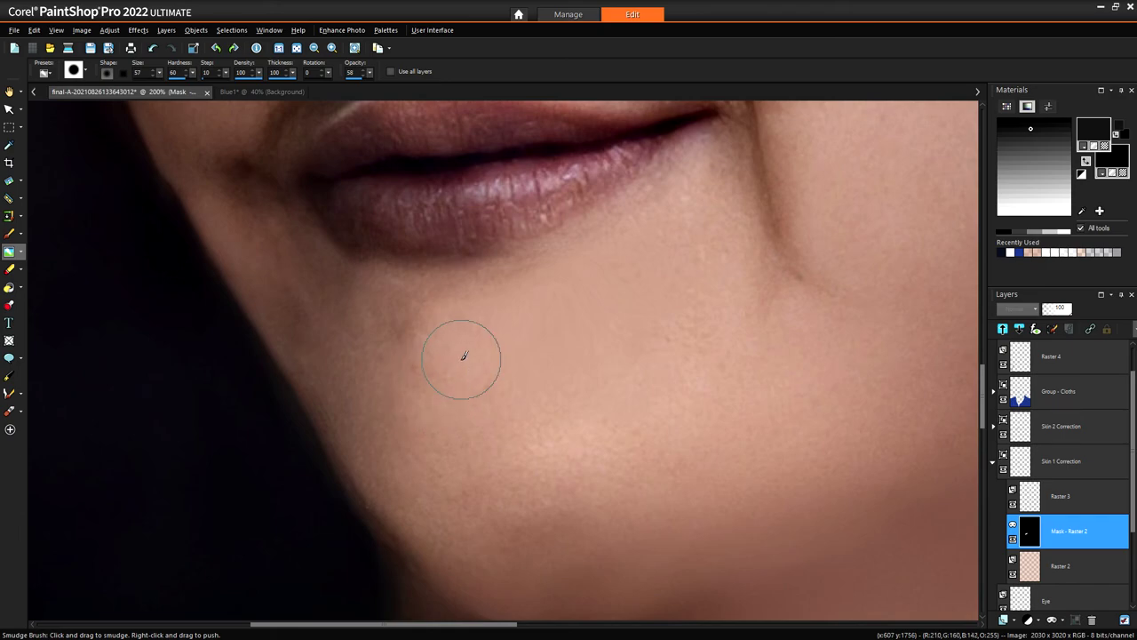
scroll(554, 384, down, 7)
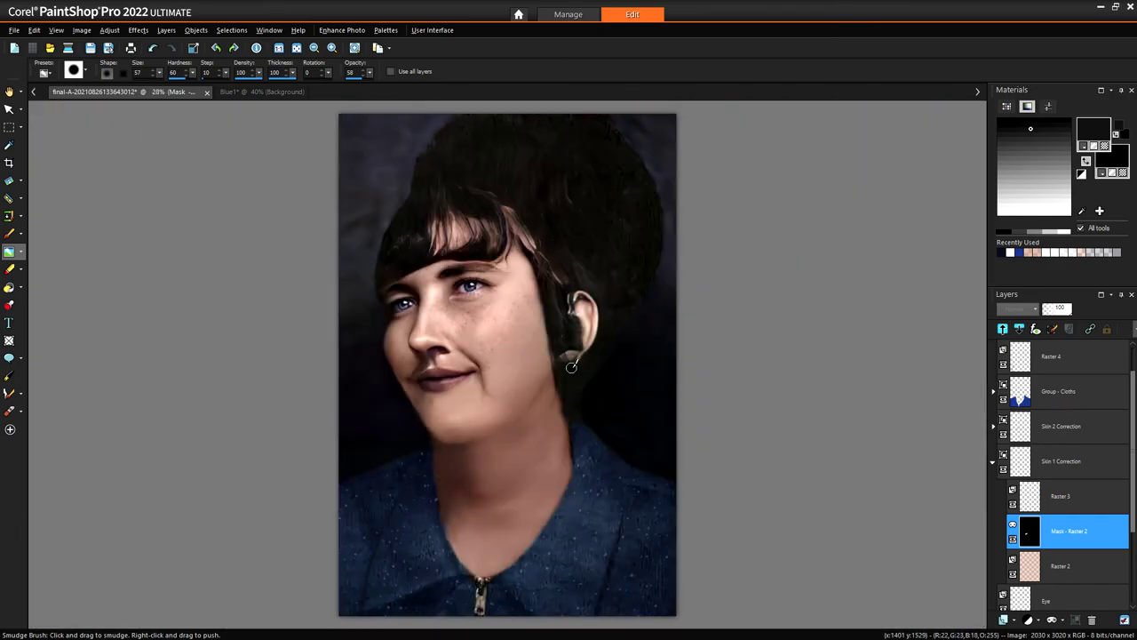
scroll(571, 366, down, 1)
scroll(540, 424, up, 1)
scroll(462, 365, up, 1)
scroll(446, 362, up, 2)
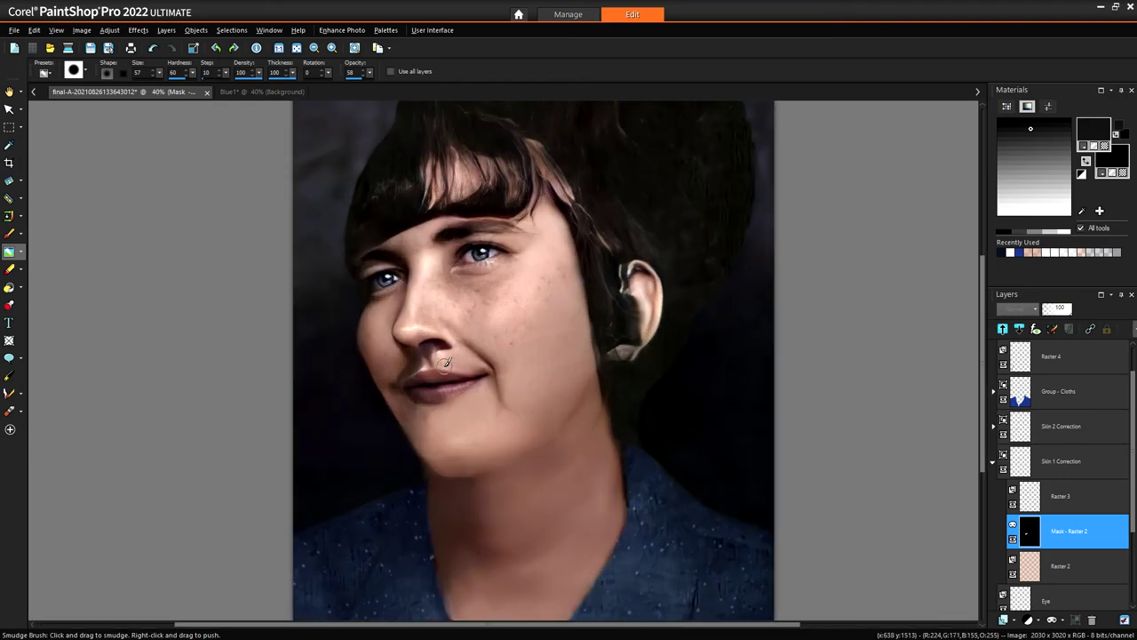
scroll(447, 379, down, 3)
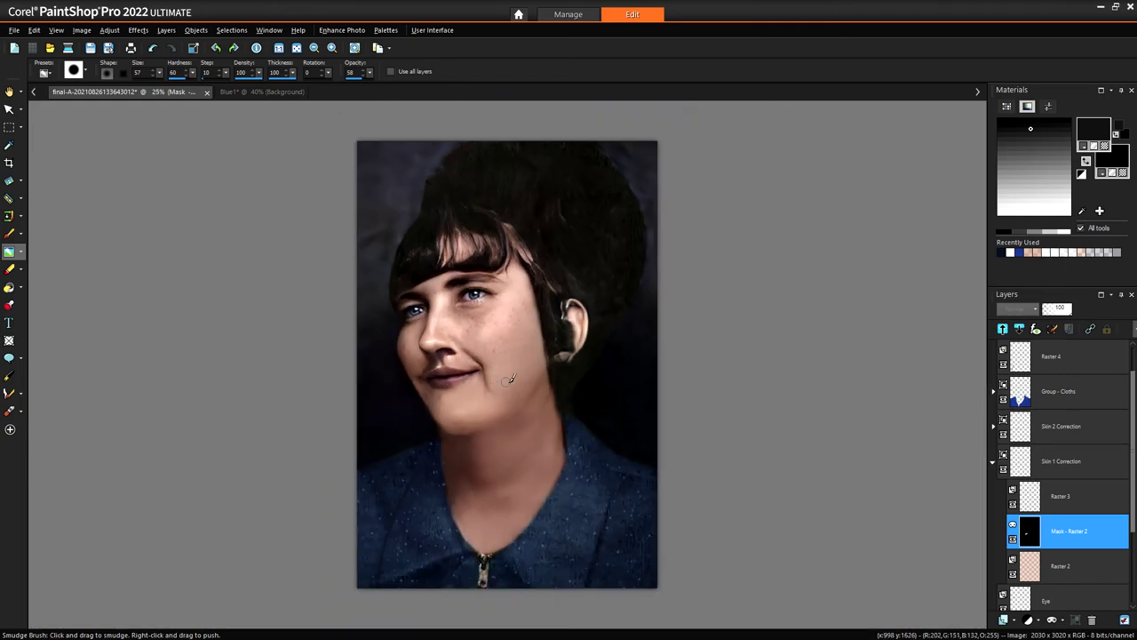
scroll(1042, 378, up, 1)
- Duplicate the back ground layer and bring up Adjust > Hue and Saturation
click(1013, 359)
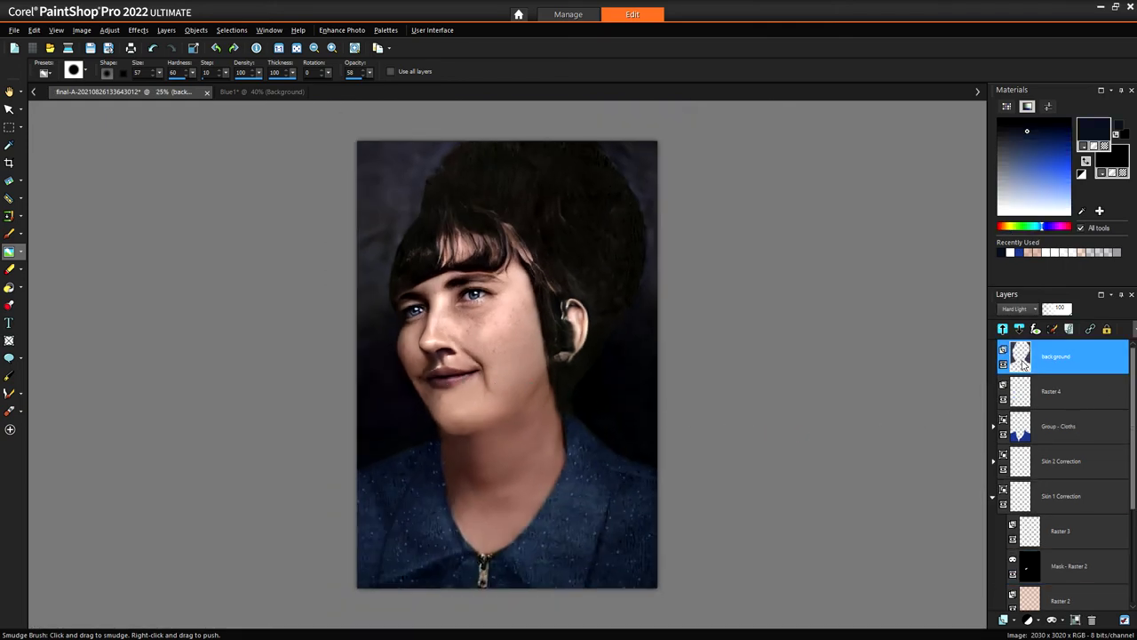
right_click(1017, 361)
click(1021, 383)
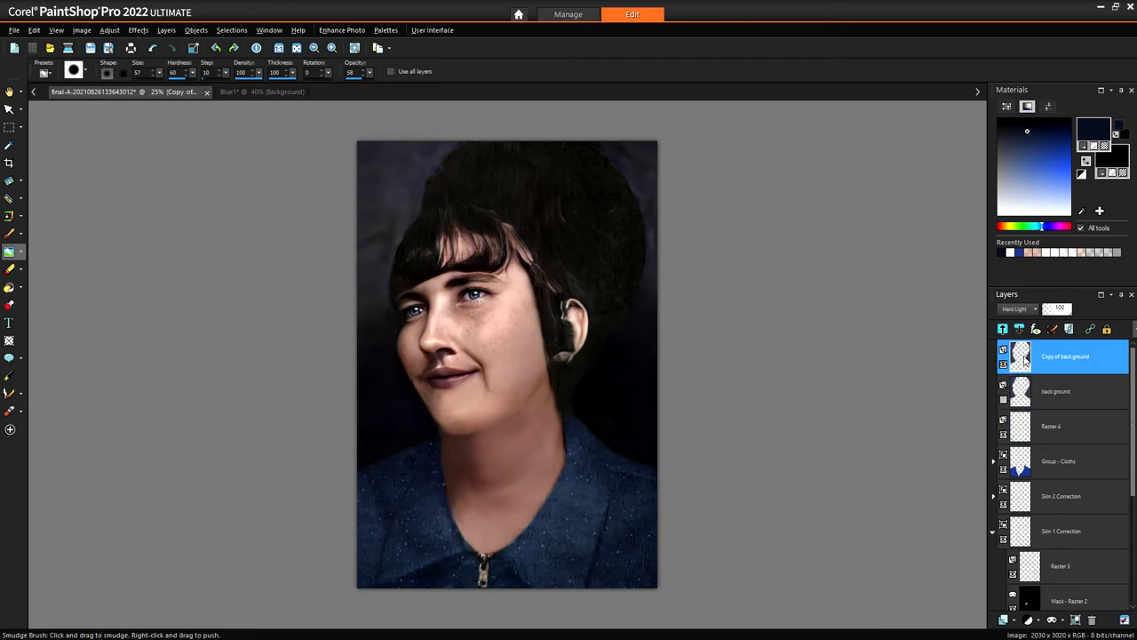
click(112, 31)
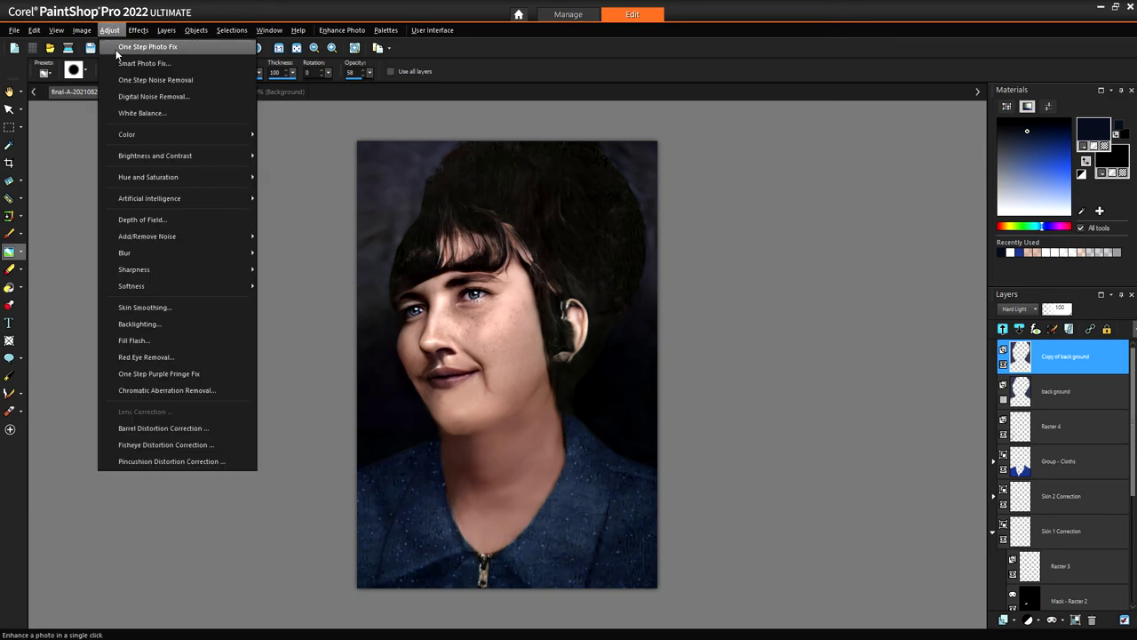
mouse_move(169, 277)
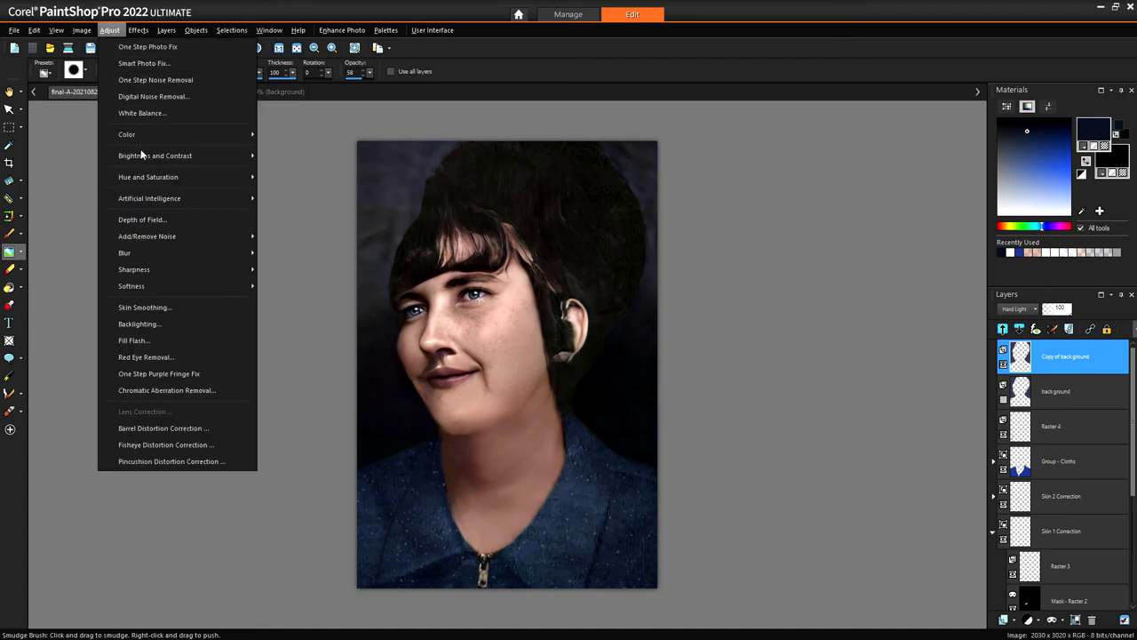
- Set Hue/Saturation/Lightness on the copied background layer to Saturation -94 and Lightness about 36
mouse_move(152, 177)
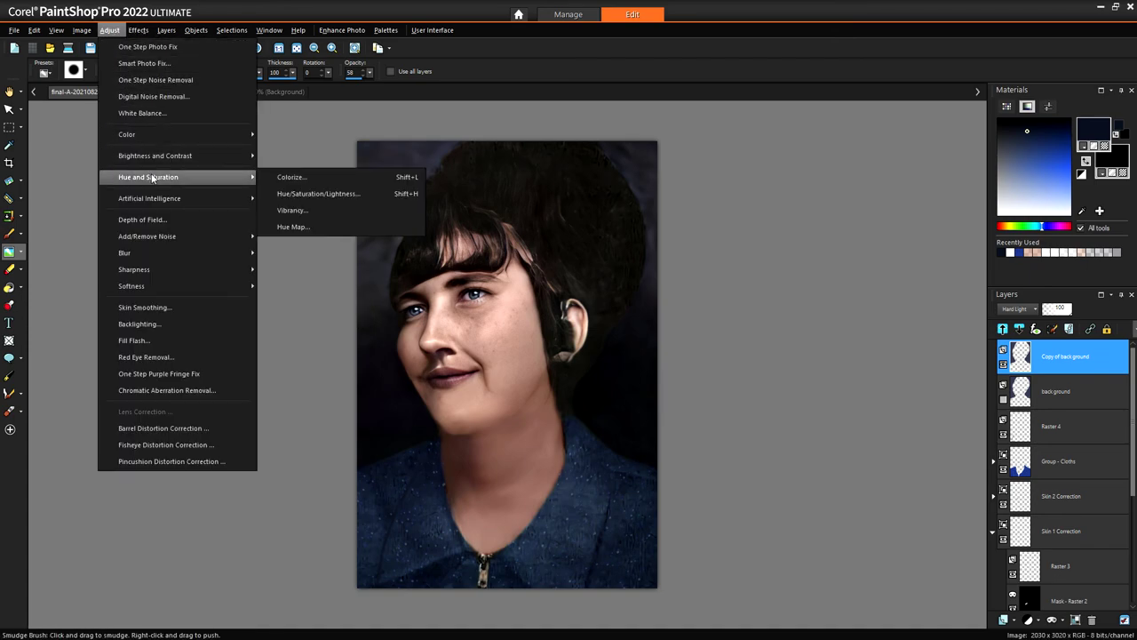
click(299, 193)
drag(583, 219, 800, 222)
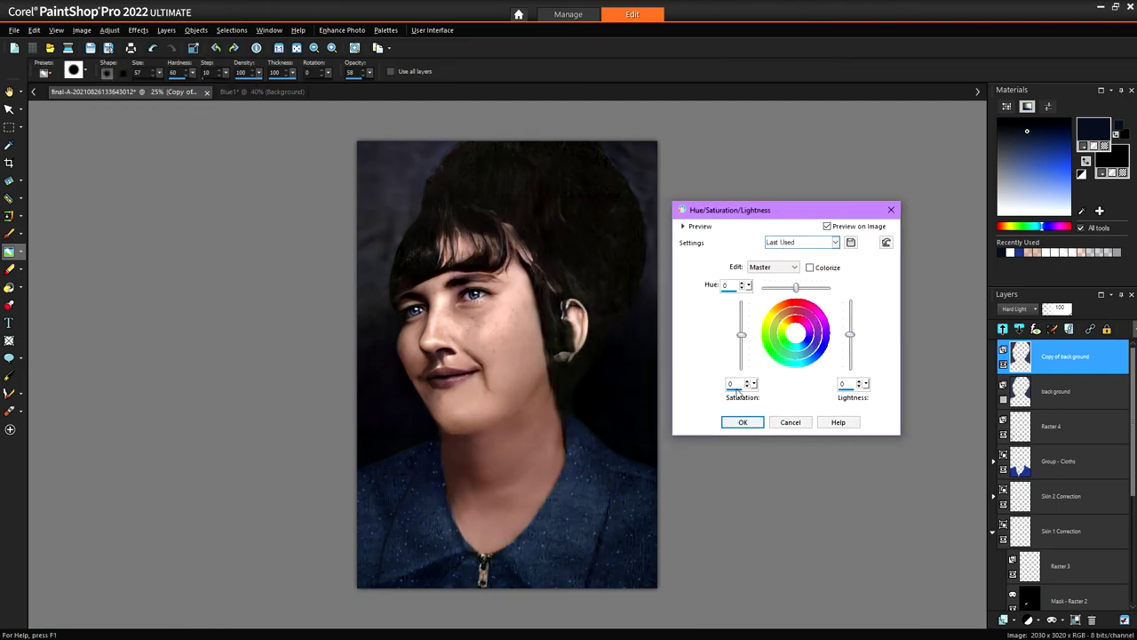
scroll(742, 383, down, 20)
scroll(742, 384, down, 8)
scroll(742, 383, down, 20)
scroll(741, 383, down, 17)
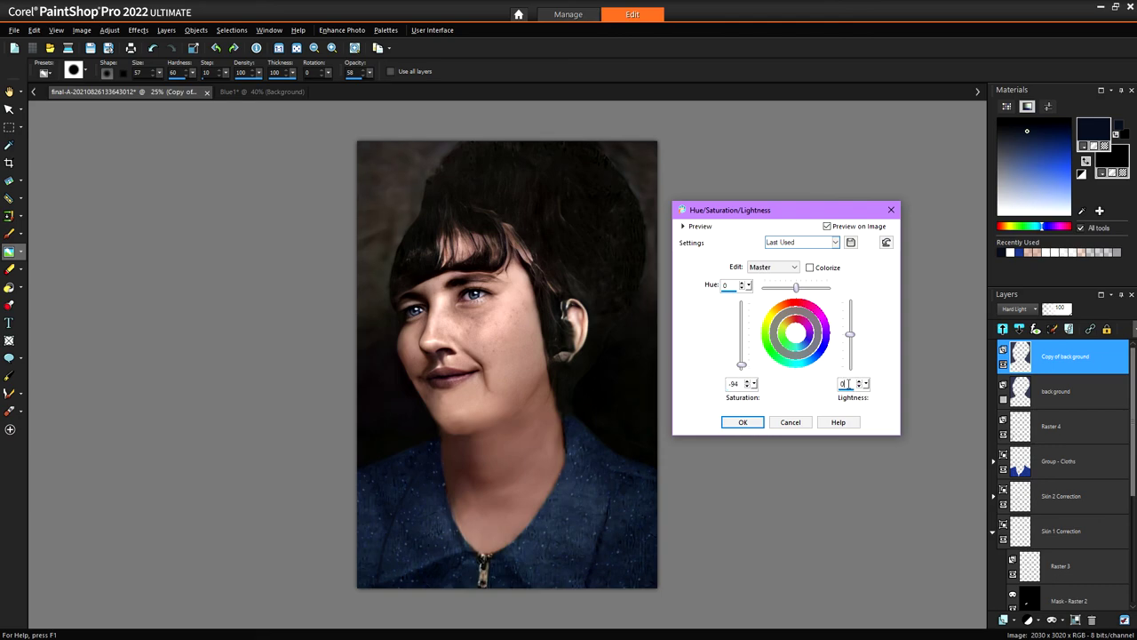
scroll(847, 383, up, 20)
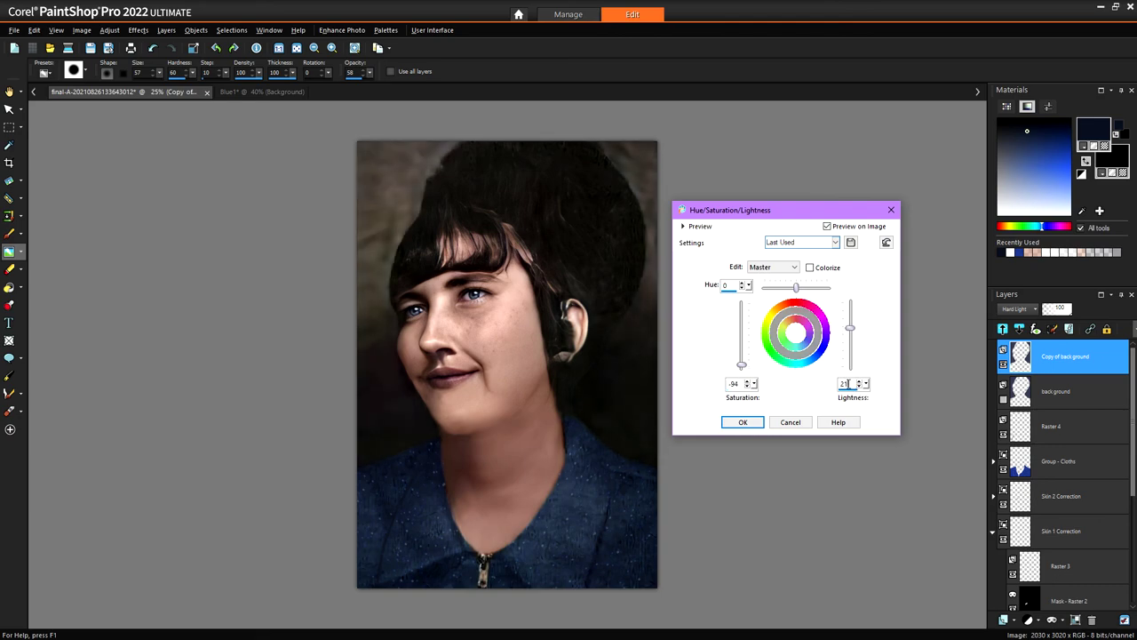
scroll(846, 384, up, 2)
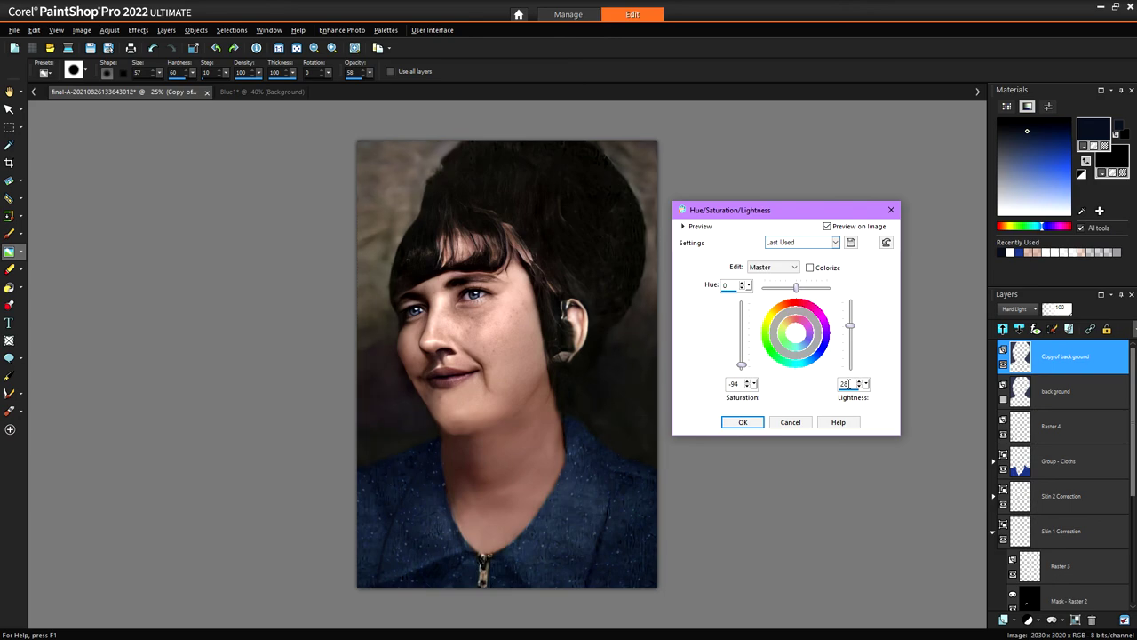
scroll(847, 383, up, 5)
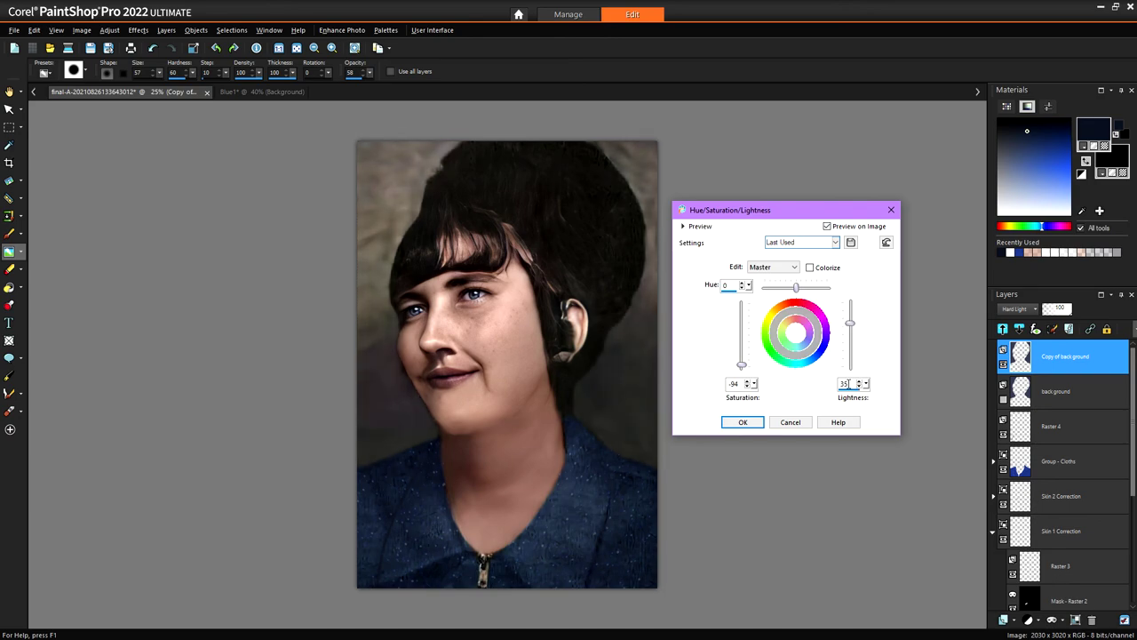
scroll(846, 383, up, 1)
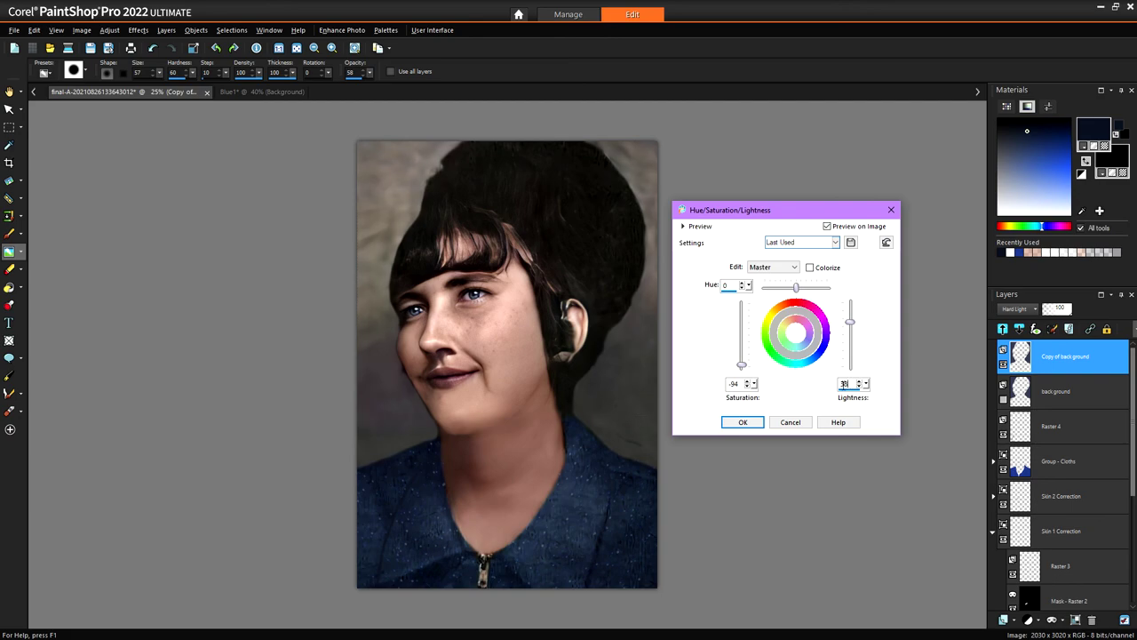
- Apply the grey, lightened backdrop adjustment and compare it by hiding and reshowing the layer
click(744, 421)
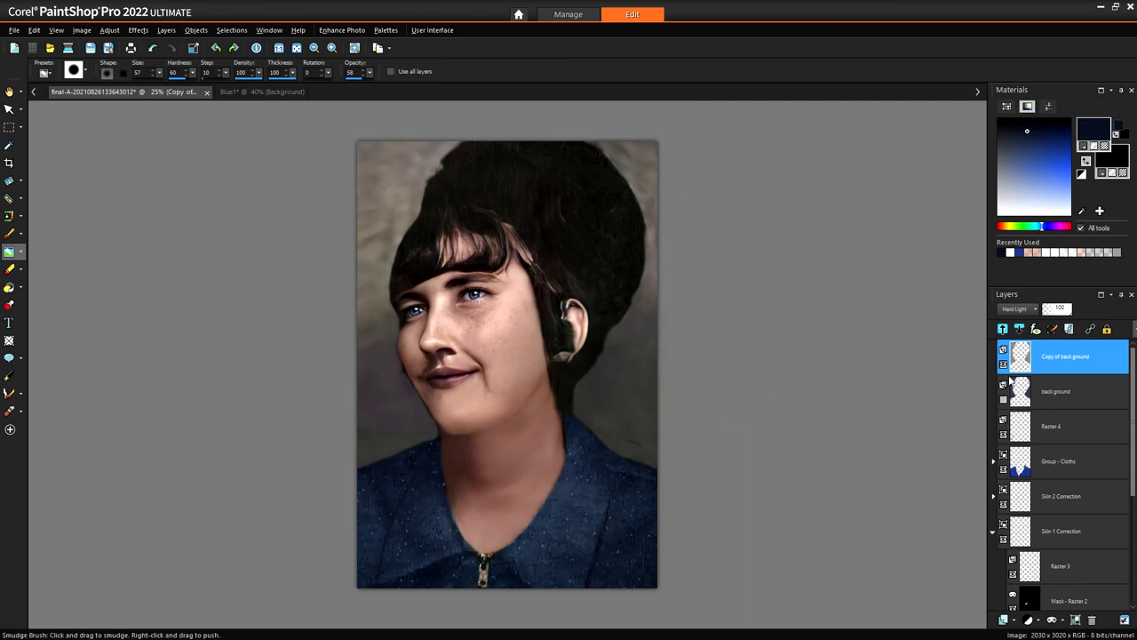
click(1003, 353)
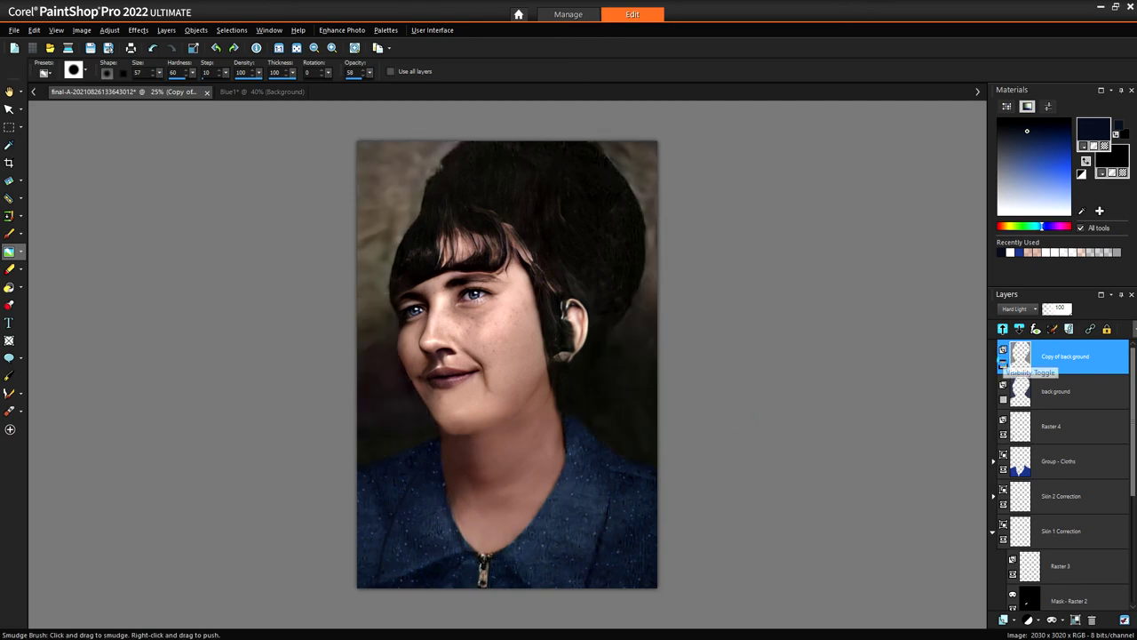
click(1002, 357)
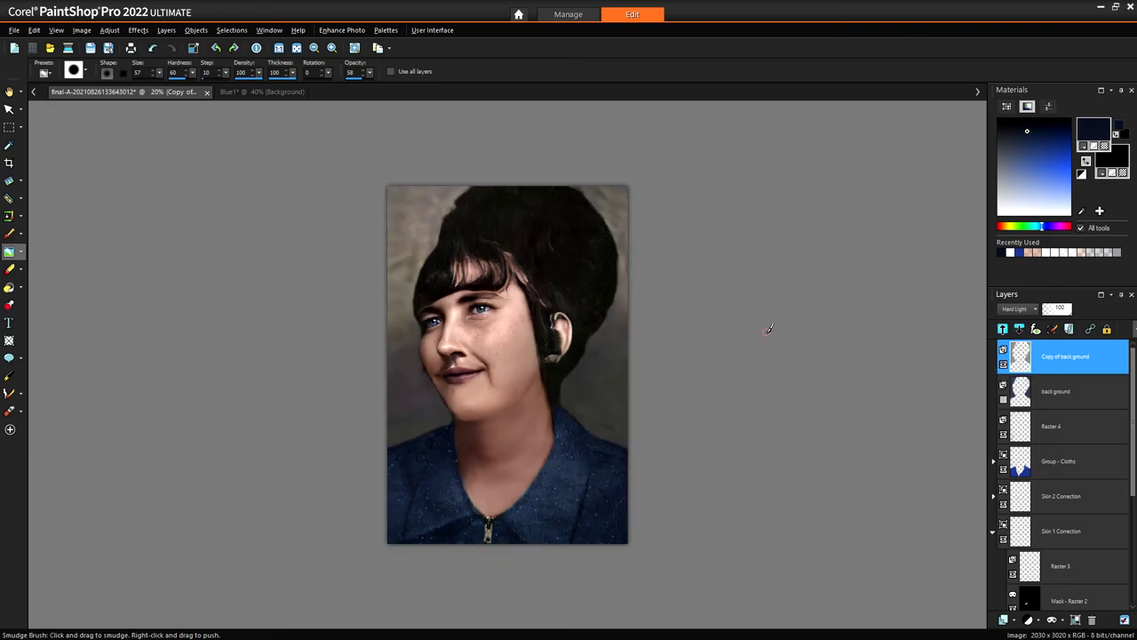